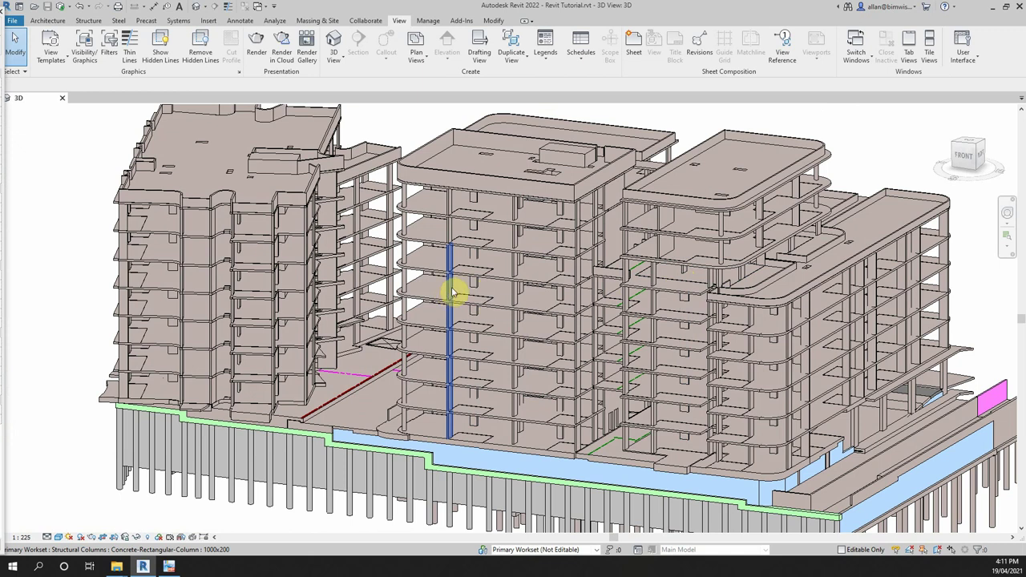
Zoom and pan the 3D structural model to inspect the central towers
scroll(685, 280, up, 1)
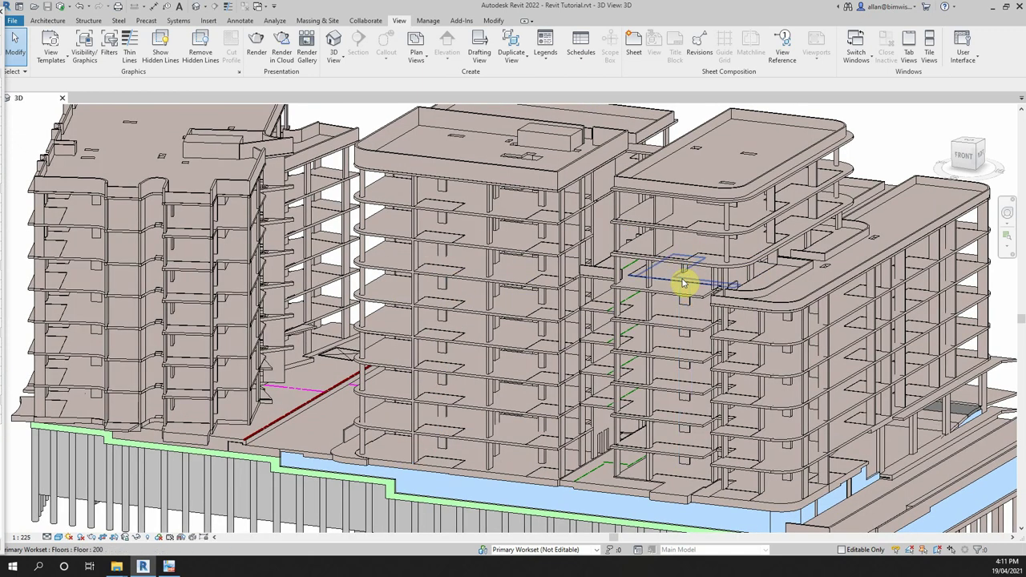
scroll(680, 273, up, 1)
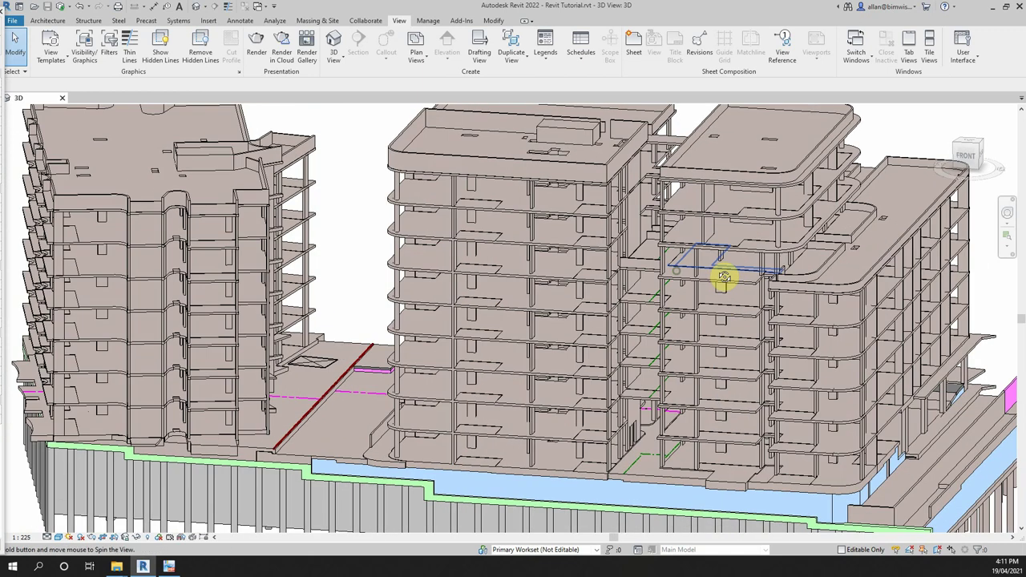
scroll(724, 272, up, 1)
mouse_move(724, 270)
middle_down()
mouse_move(506, 277)
mouse_move(401, 232)
middle_up()
scroll(586, 259, up, 1)
scroll(514, 273, up, 1)
scroll(514, 272, up, 1)
scroll(505, 275, up, 1)
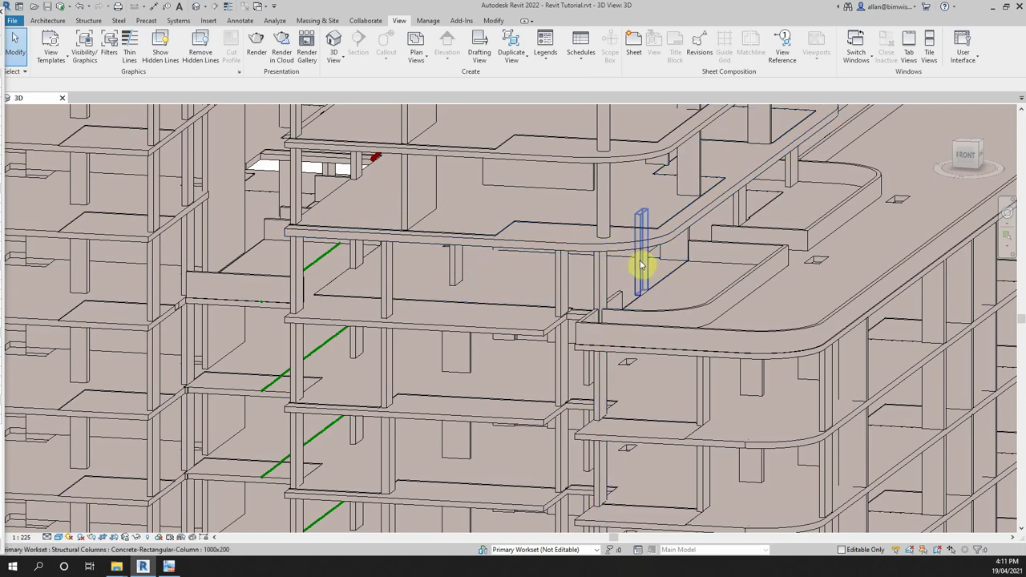
scroll(561, 265, down, 2)
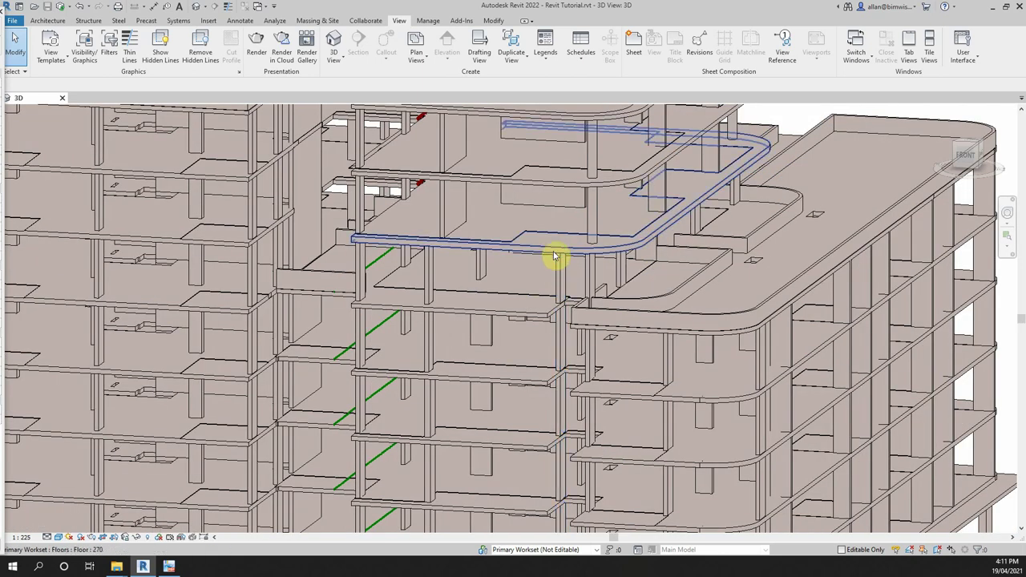
Bring up the Ground GA plan drawing and zoom it in to 150%
click(169, 566)
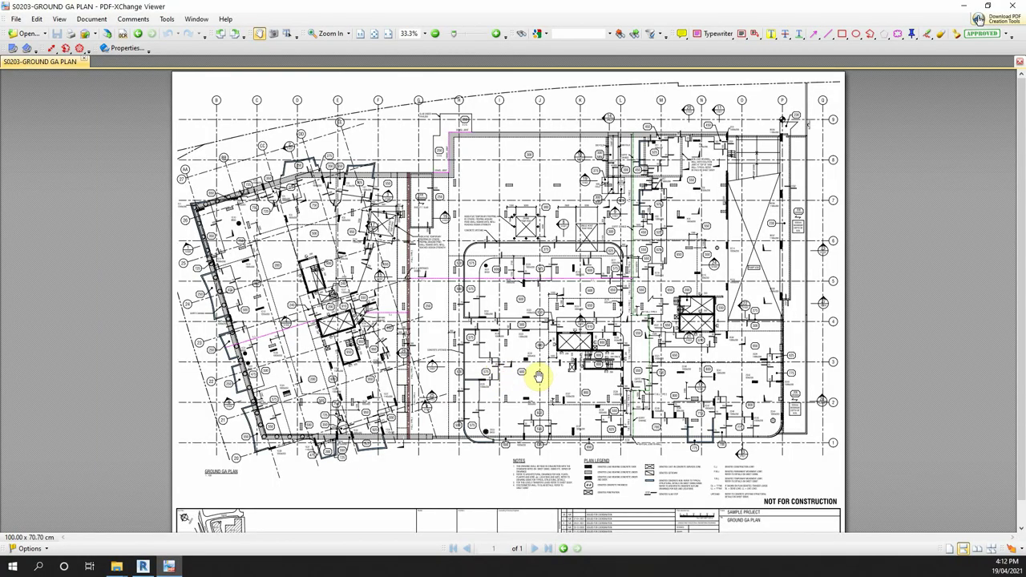
click(498, 36)
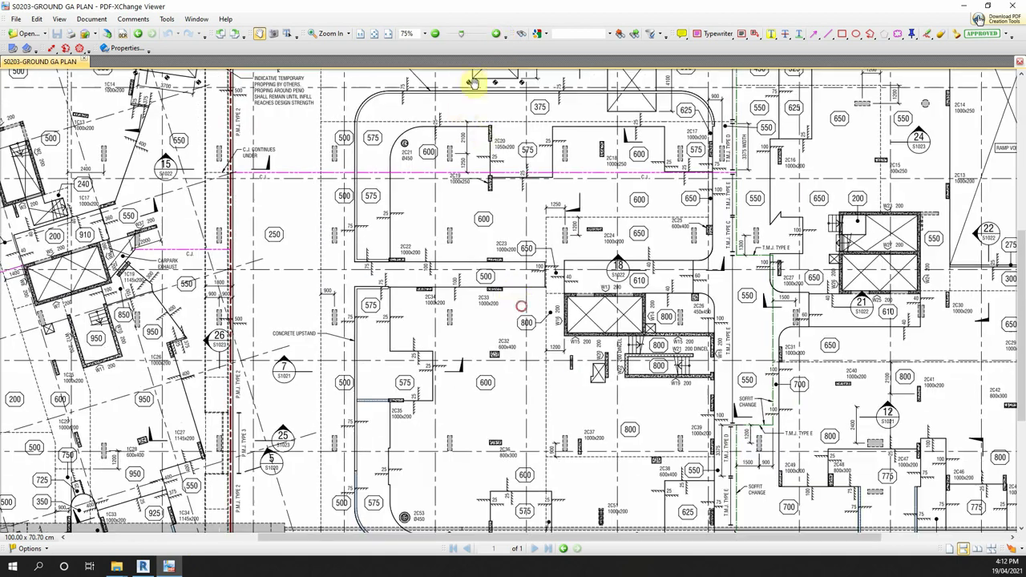
click(497, 35)
scroll(529, 353, down, 2)
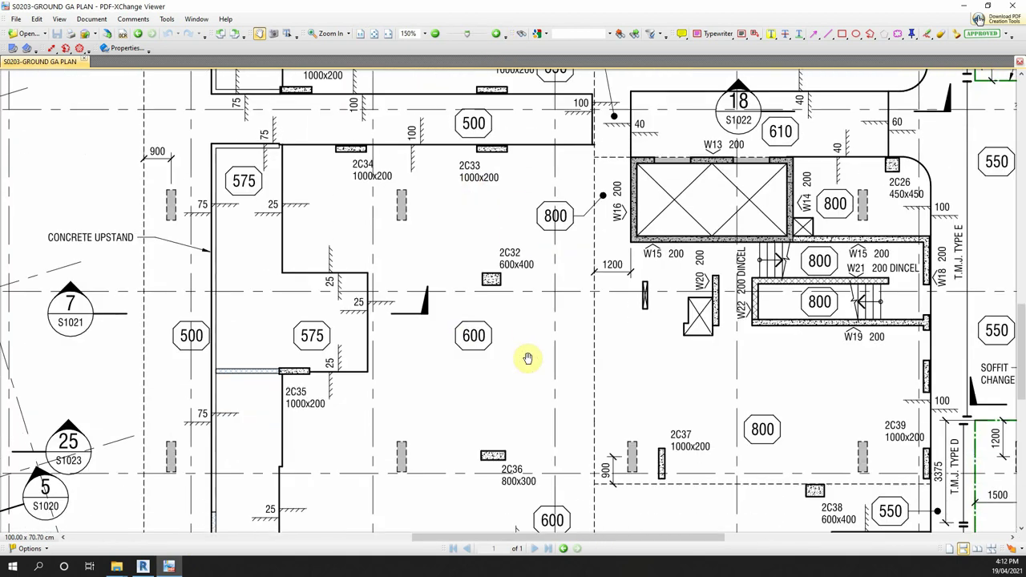
scroll(528, 358, down, 3)
scroll(528, 358, down, 2)
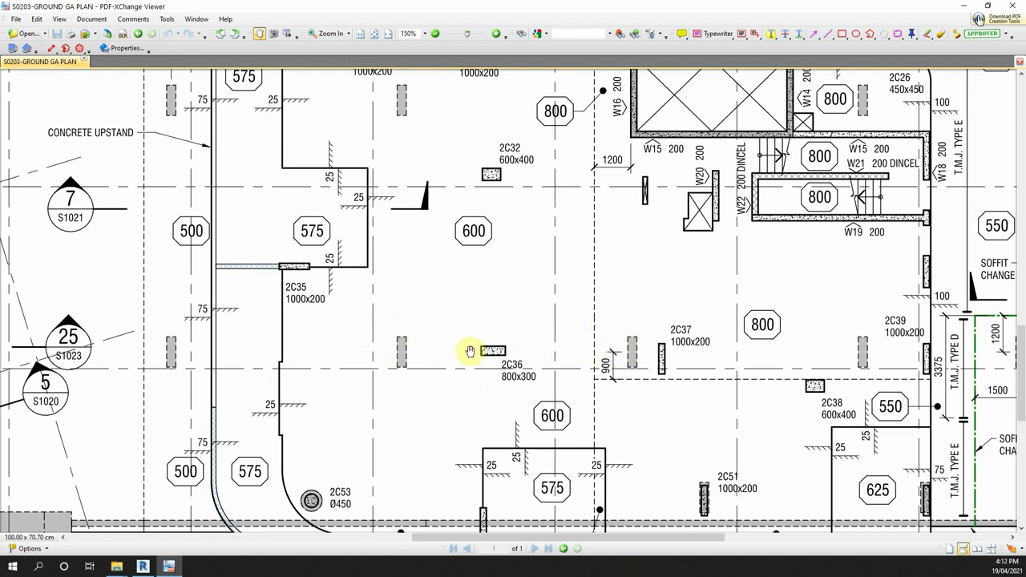
Pan across the column areas 2C39–2C47, 2C40–2C43, 2C13–2C18 and 2C6–2C9
drag(526, 321, 292, 350)
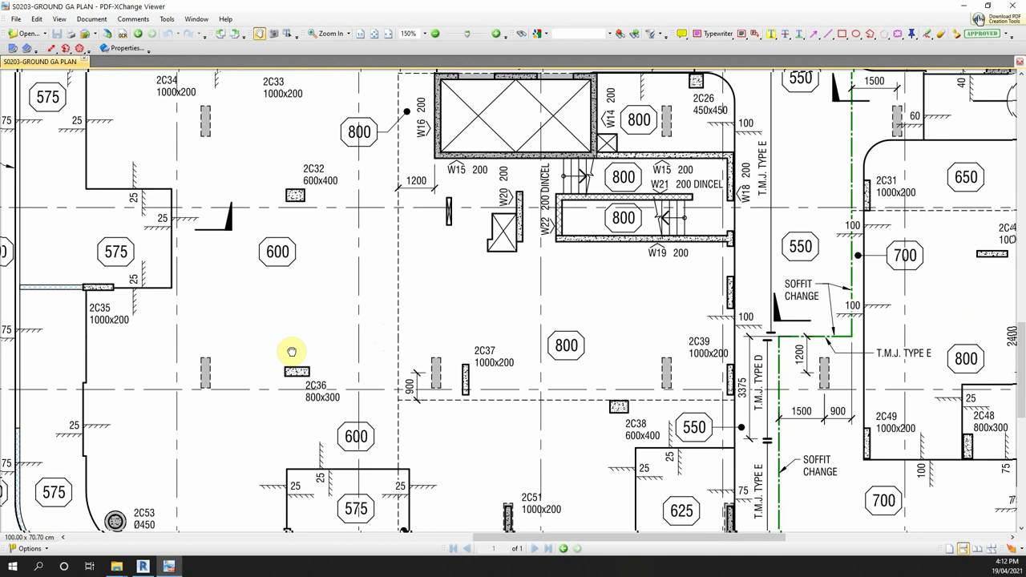
drag(476, 238, 245, 126)
drag(563, 259, 429, 364)
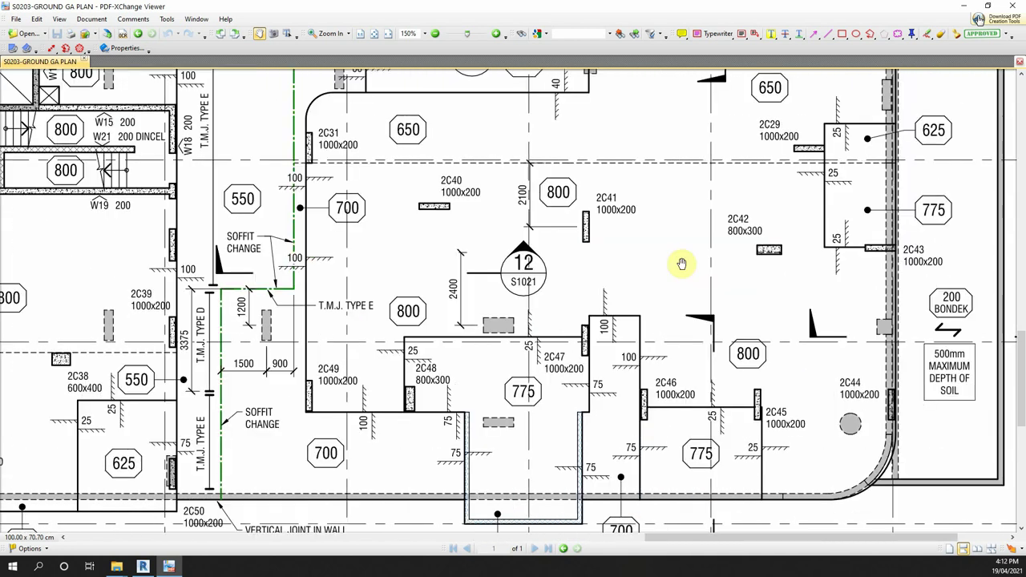
drag(681, 265, 608, 334)
drag(639, 406, 642, 500)
drag(667, 394, 682, 458)
mouse_move(598, 188)
mouse_down()
mouse_move(649, 319)
mouse_move(649, 361)
mouse_up()
mouse_move(542, 209)
mouse_down()
mouse_move(672, 338)
mouse_move(722, 435)
mouse_up()
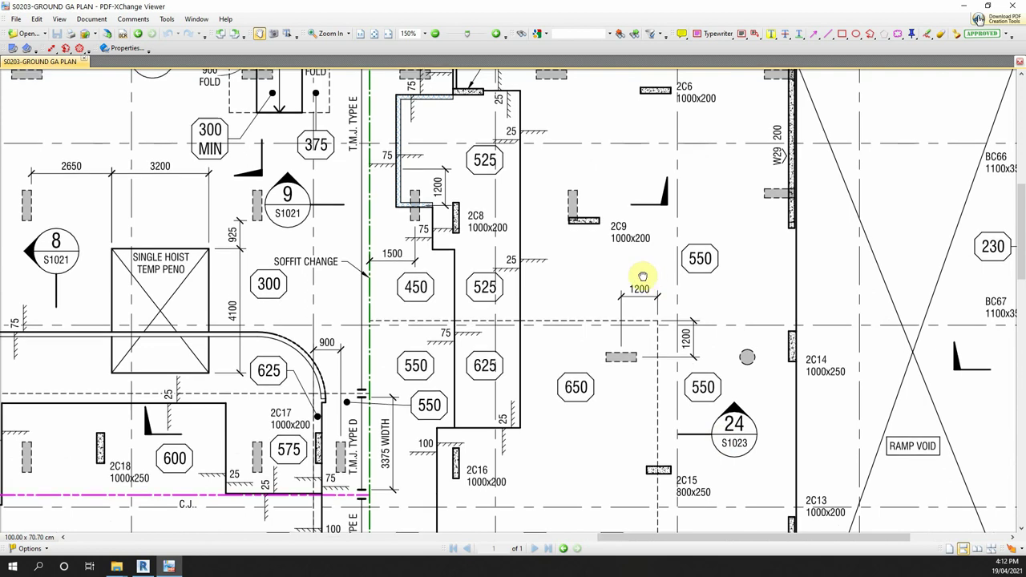
drag(639, 280, 662, 372)
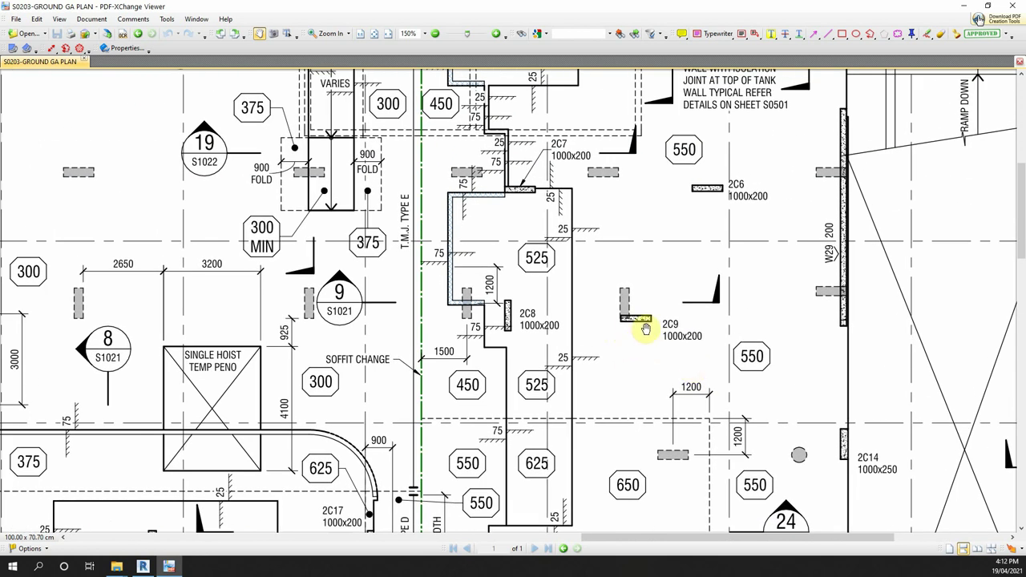
Zoom closely on columns 2C8 and 2C9, then zoom back out to the lower plan
click(495, 33)
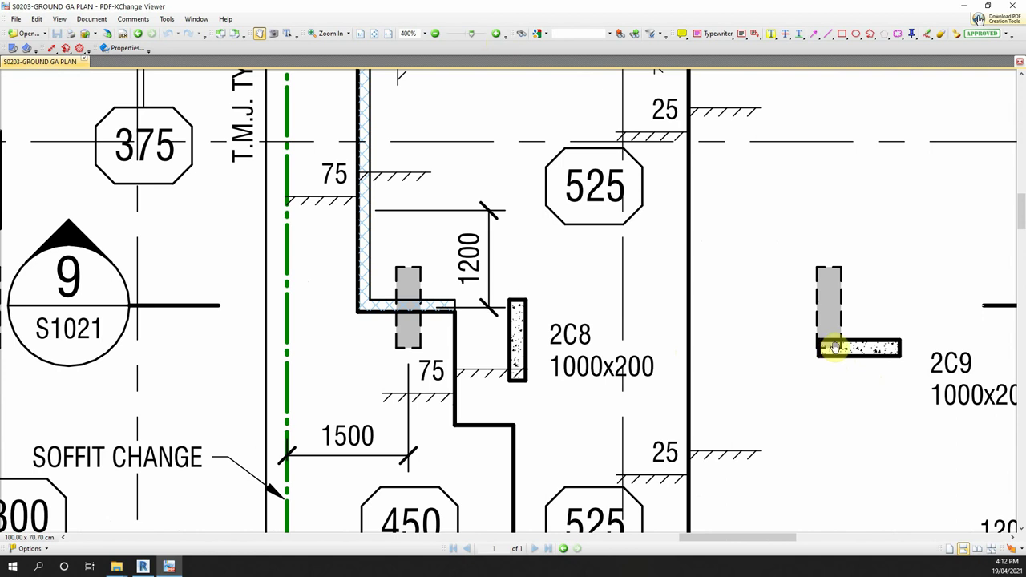
drag(834, 347, 760, 339)
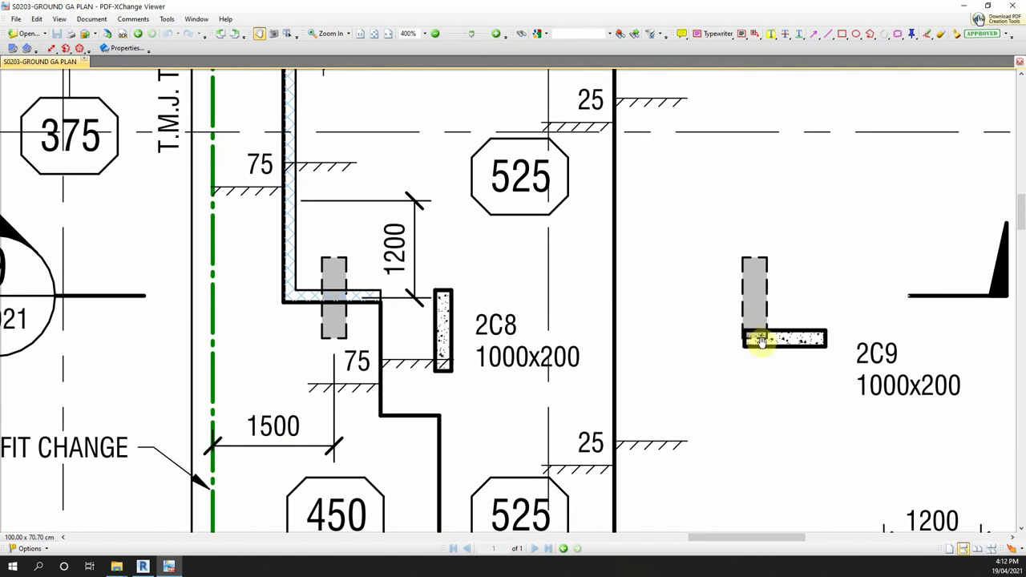
click(435, 34)
ctrl+scroll(665, 361, up, 1)
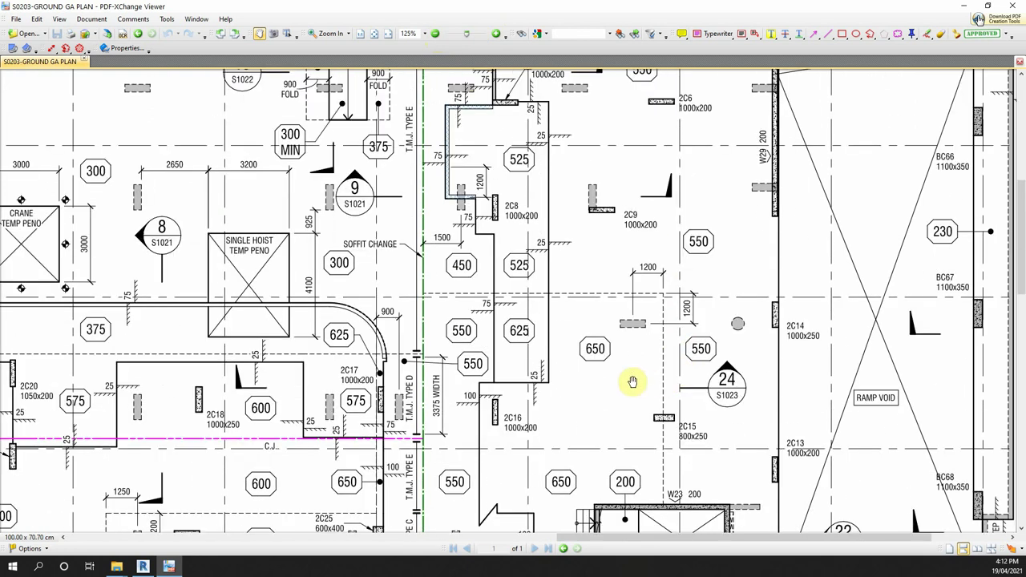
drag(632, 382, 612, 131)
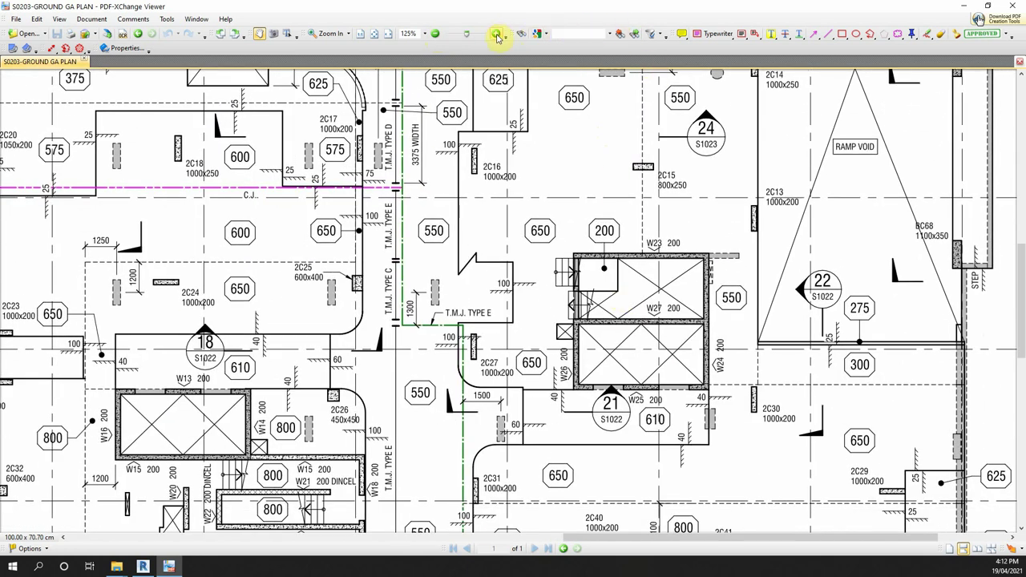
ctrl+scroll(554, 98, up, 3)
ctrl+scroll(550, 206, up, 1)
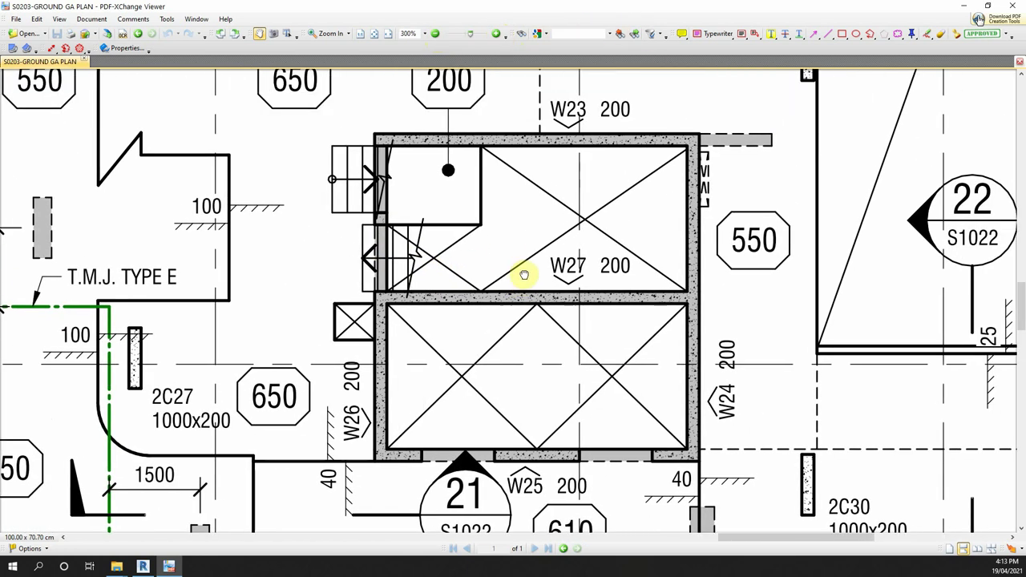
scroll(545, 257, up, 1)
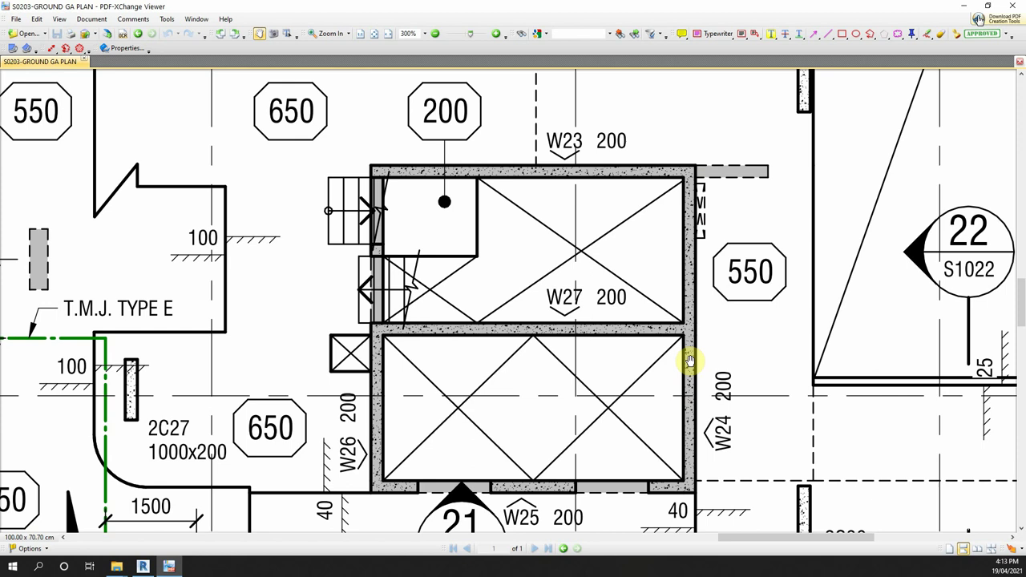
Zoom out to the notes, then enlarge the Plan Legend to 400%
click(435, 33)
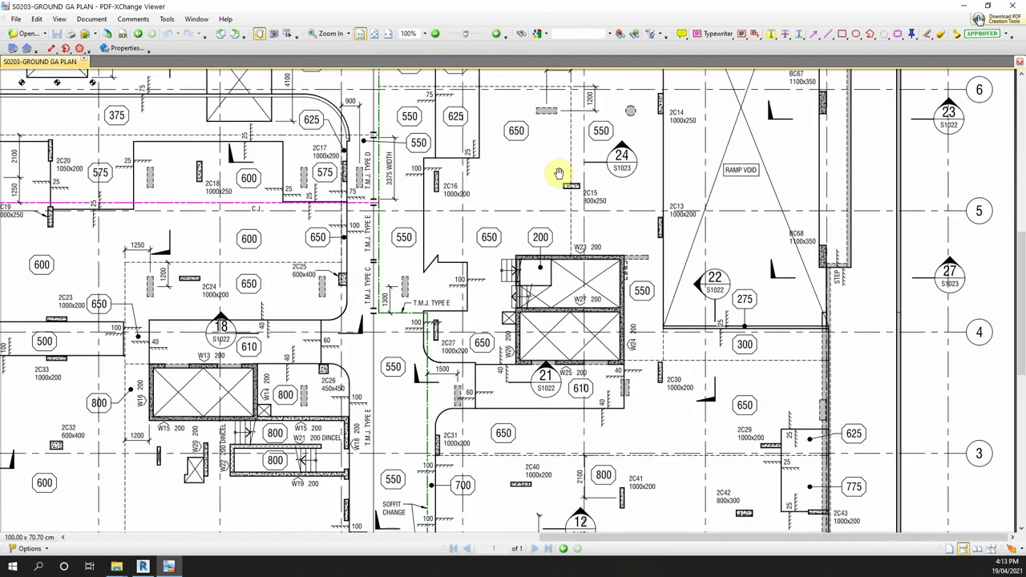
scroll(713, 228, down, 5)
scroll(688, 206, down, 2)
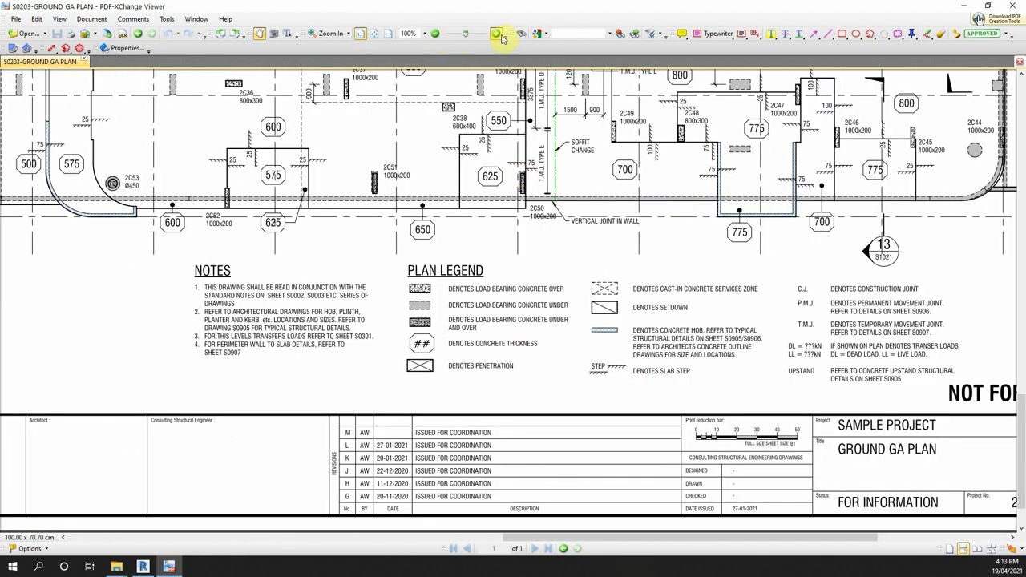
click(497, 34)
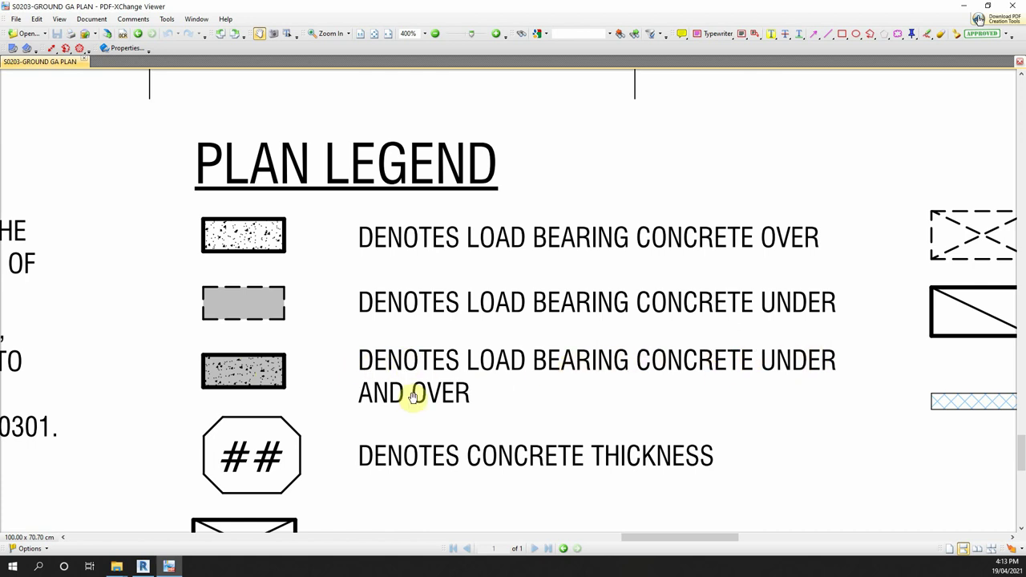
Return to the Revit 3D model and zoom to the curved upper floor slab
click(968, 6)
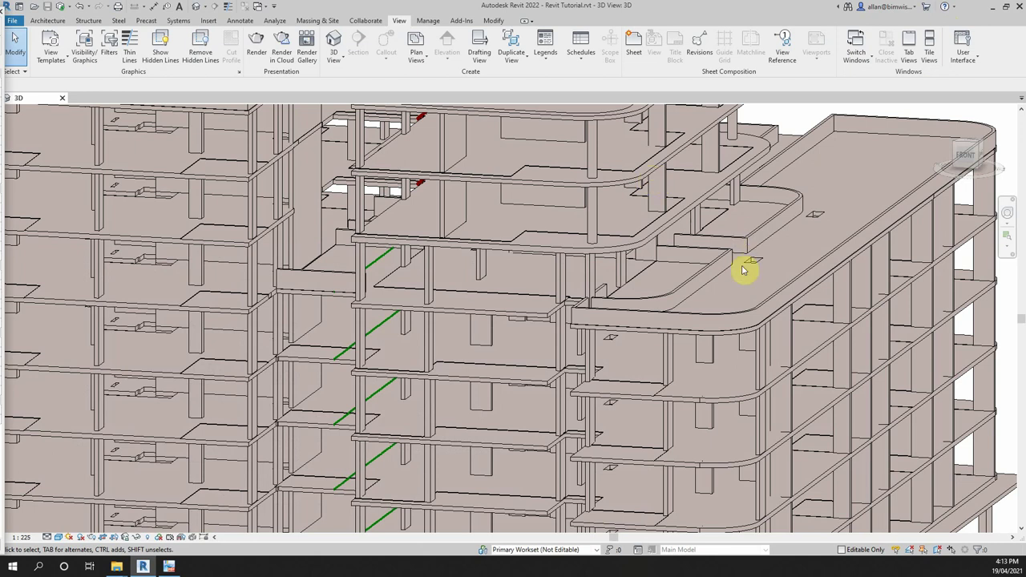
scroll(752, 250, down, 2)
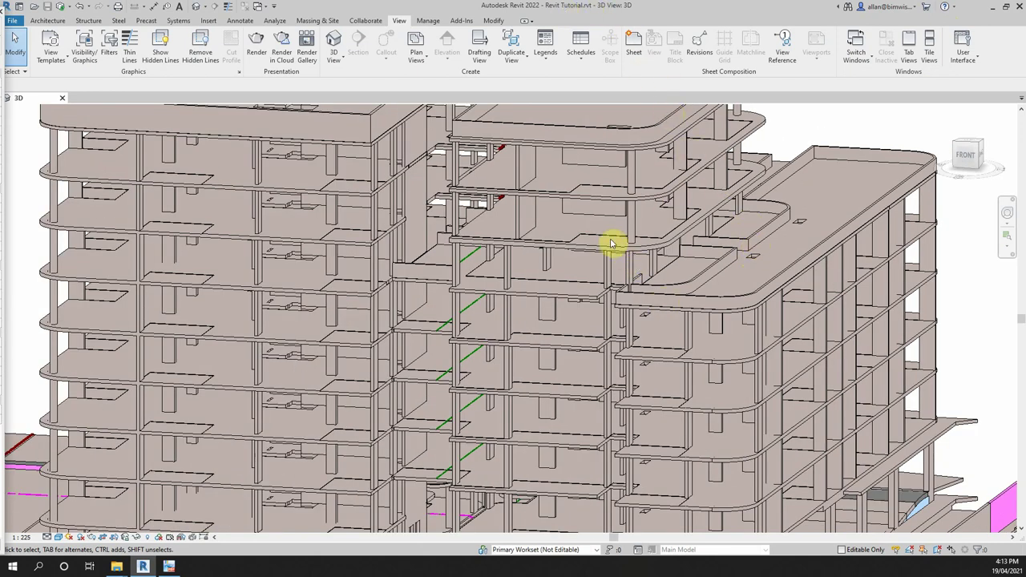
scroll(609, 237, down, 1)
scroll(654, 247, down, 1)
scroll(825, 256, down, 1)
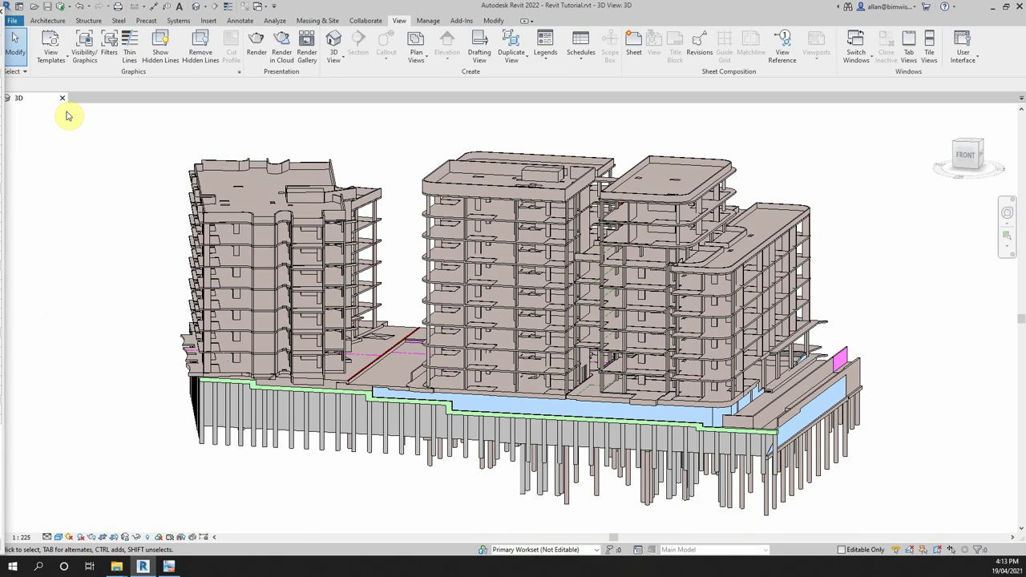
scroll(681, 244, up, 1)
scroll(626, 239, up, 1)
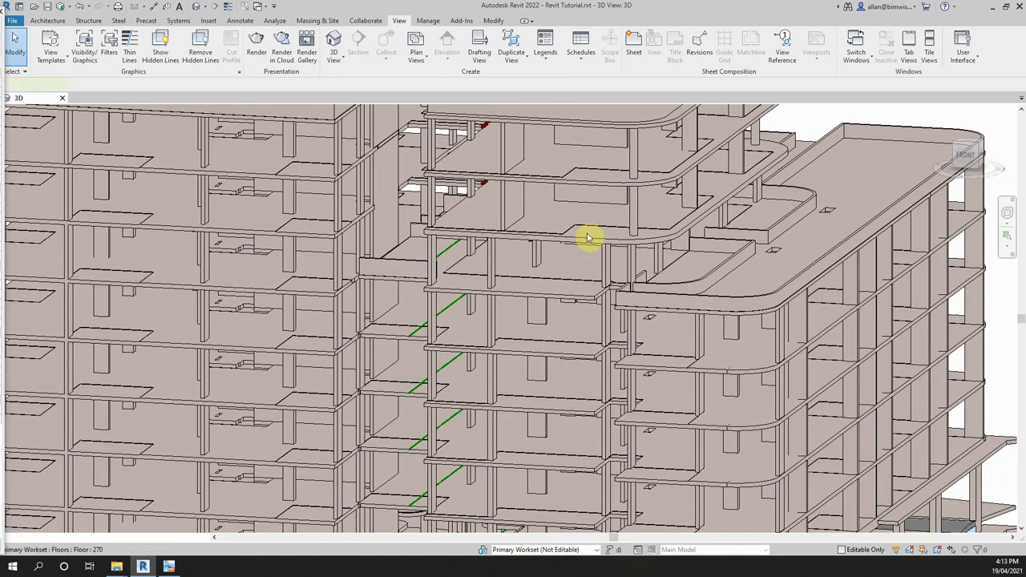
Confirm the 270 mm curved slab's Level is AA2 - LEVEL 7, then deselect it
click(588, 239)
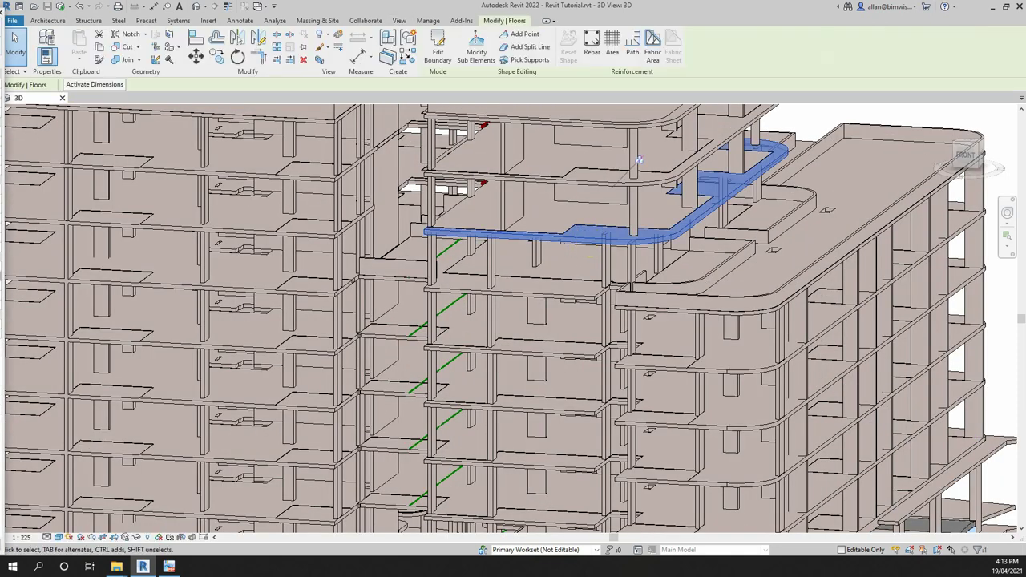
click(46, 52)
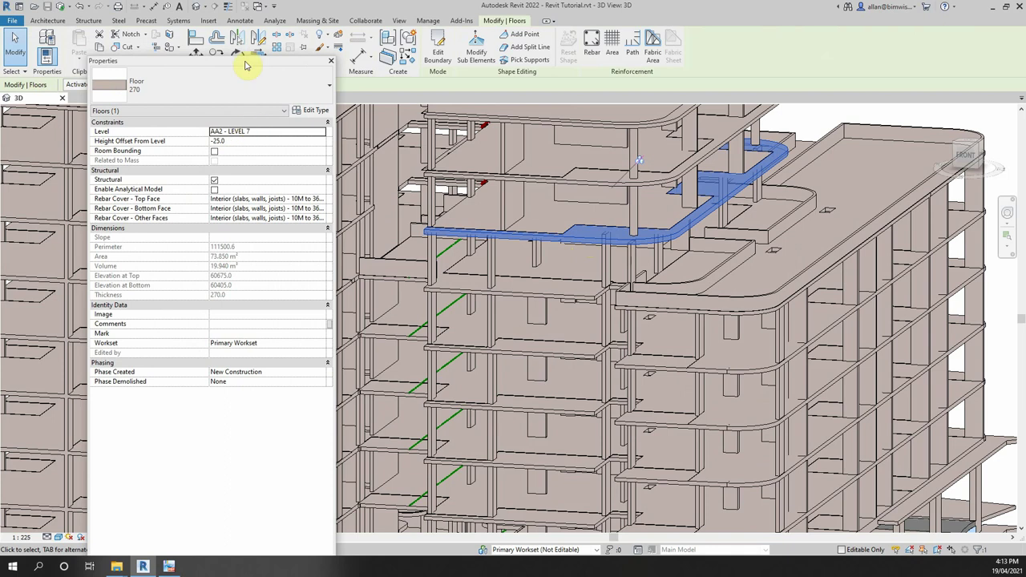
key(ctrl+1)
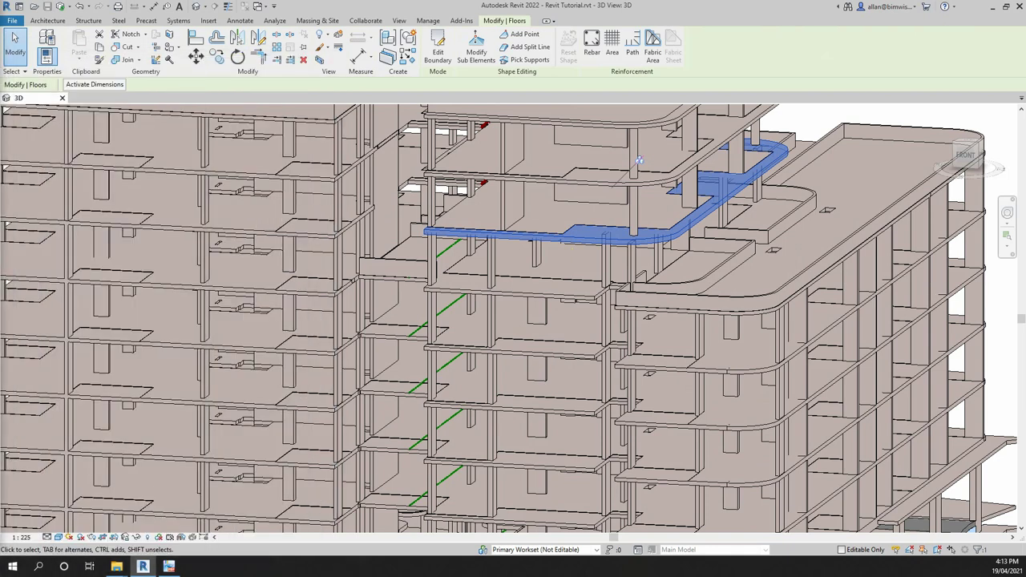
click(399, 20)
click(14, 44)
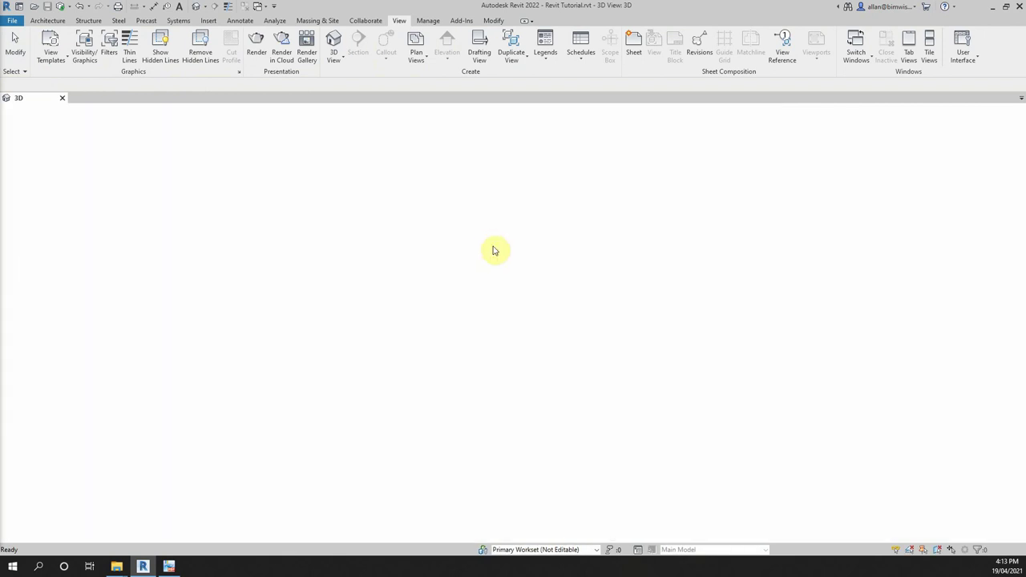
click(648, 391)
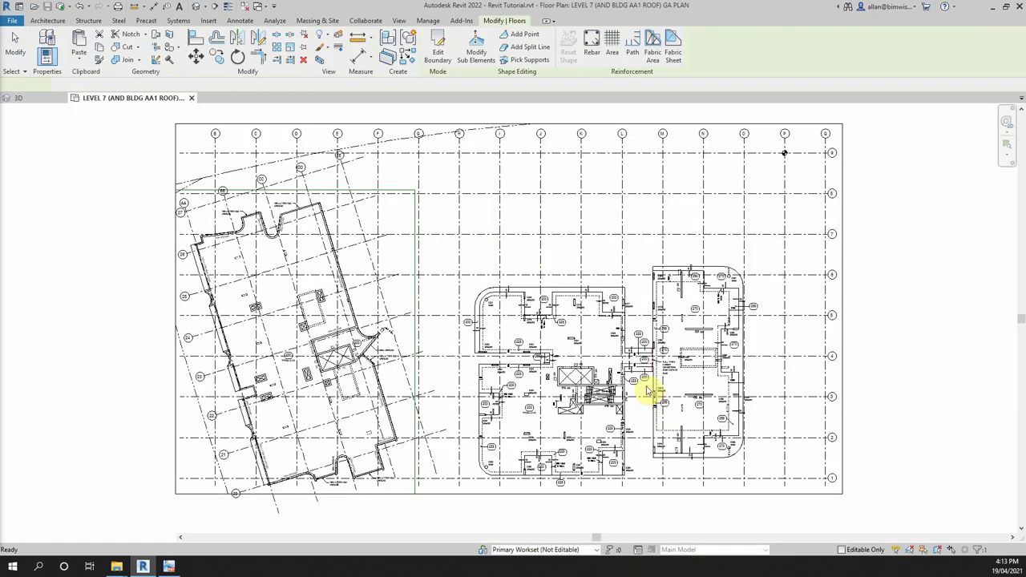
scroll(648, 392, up, 5)
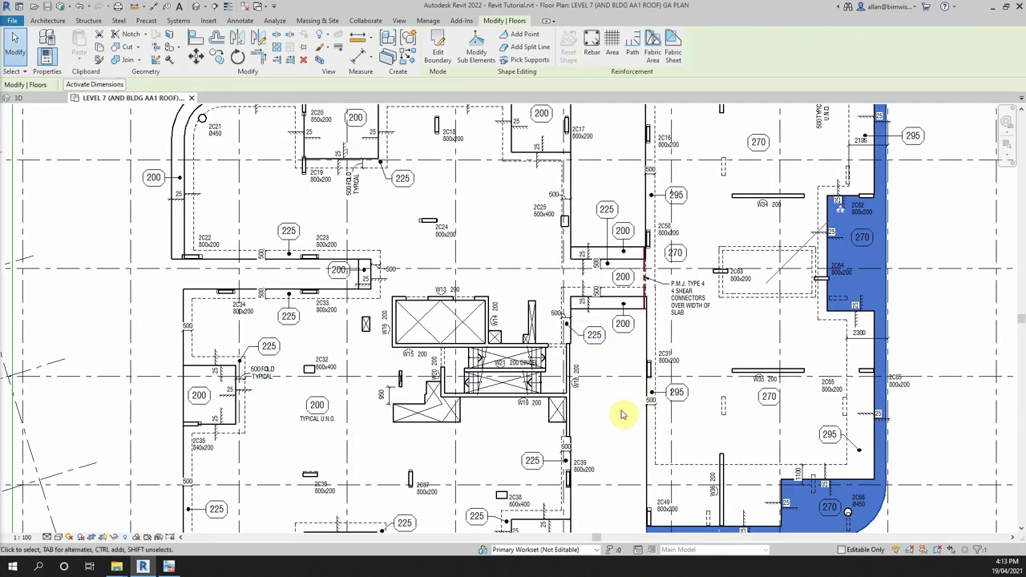
scroll(623, 414, down, 5)
scroll(171, 298, up, 3)
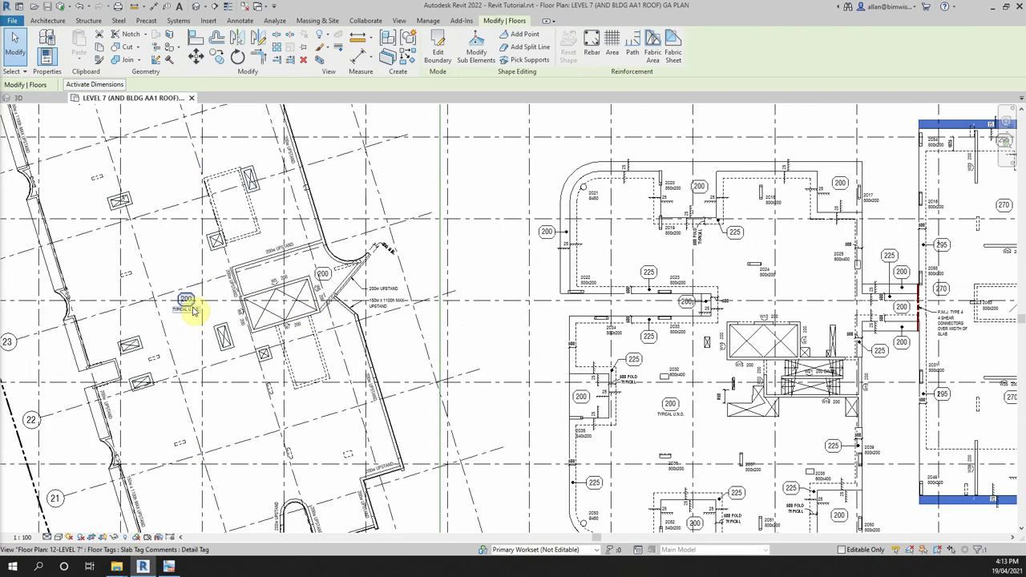
middle_drag(332, 332, 561, 293)
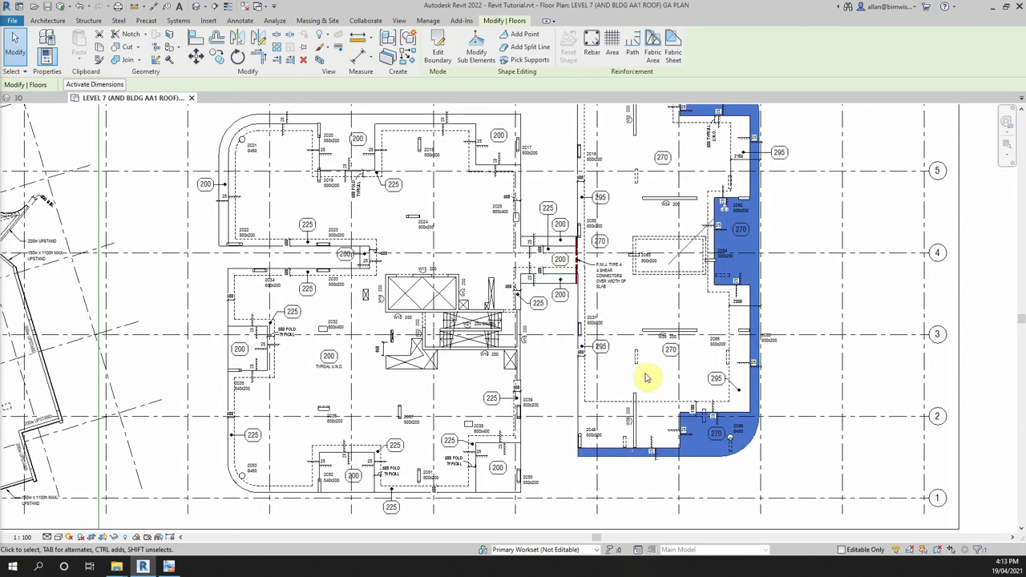
scroll(646, 369, up, 2)
scroll(640, 353, up, 2)
scroll(633, 345, up, 1)
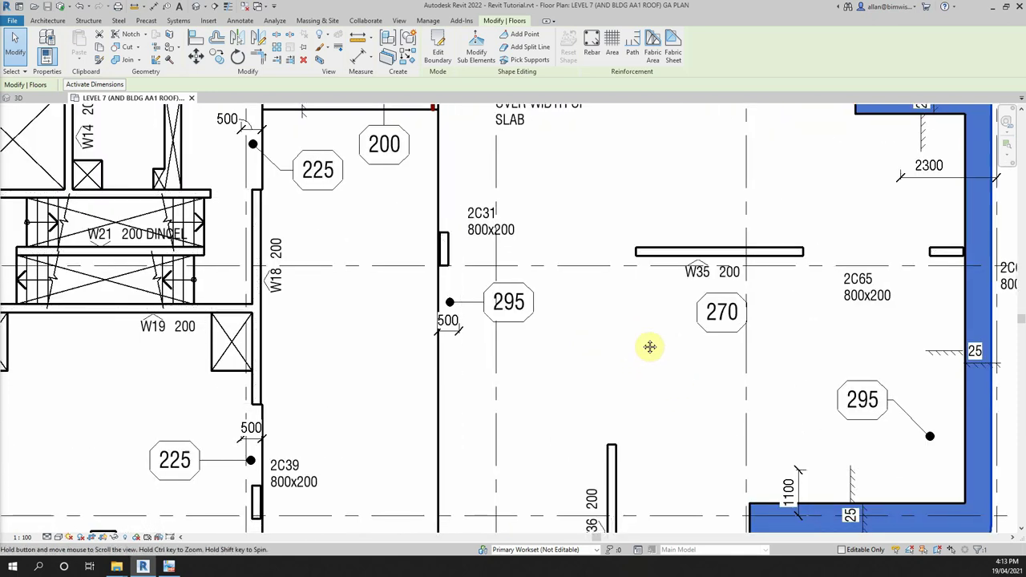
middle_drag(650, 346, 550, 192)
middle_drag(470, 401, 415, 515)
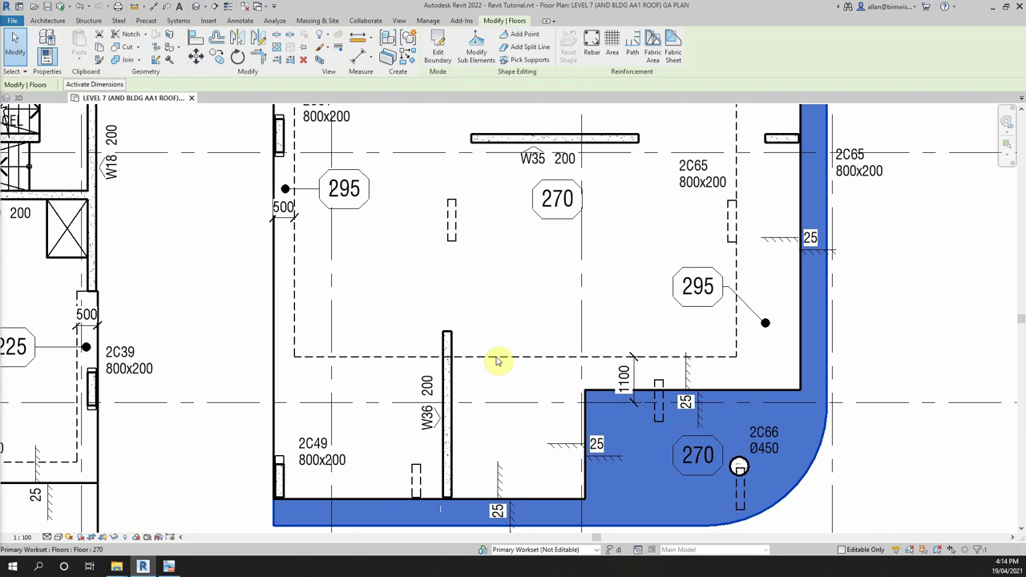
click(507, 292)
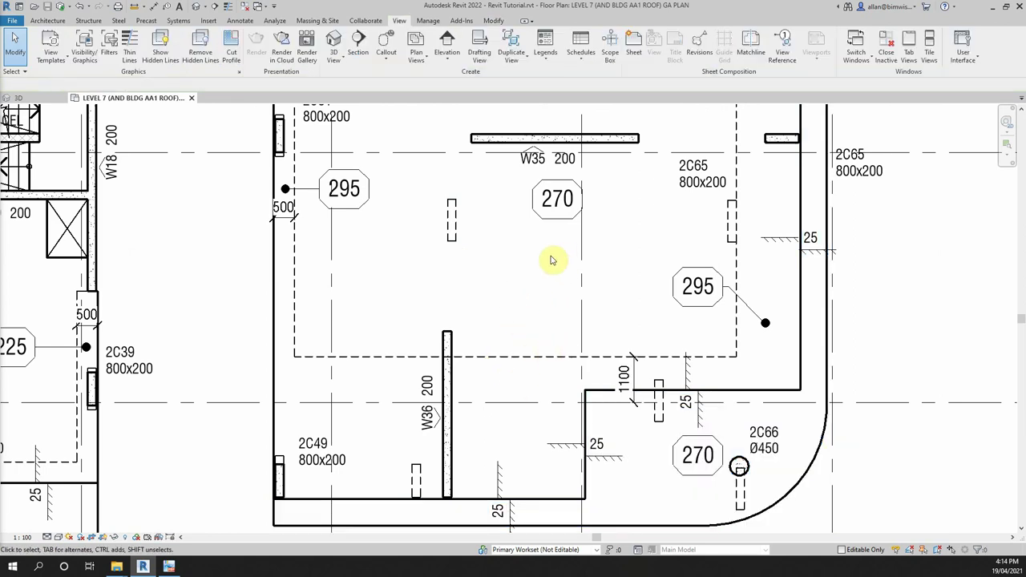
scroll(526, 245, down, 3)
middle_drag(531, 297, 525, 366)
scroll(561, 353, down, 2)
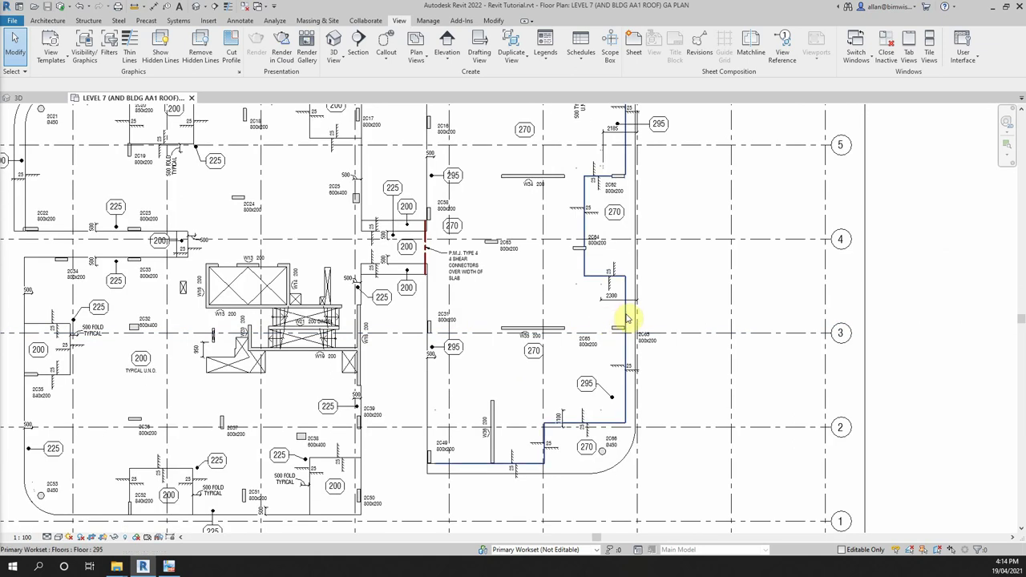
middle_drag(657, 321, 684, 391)
scroll(684, 390, down, 1)
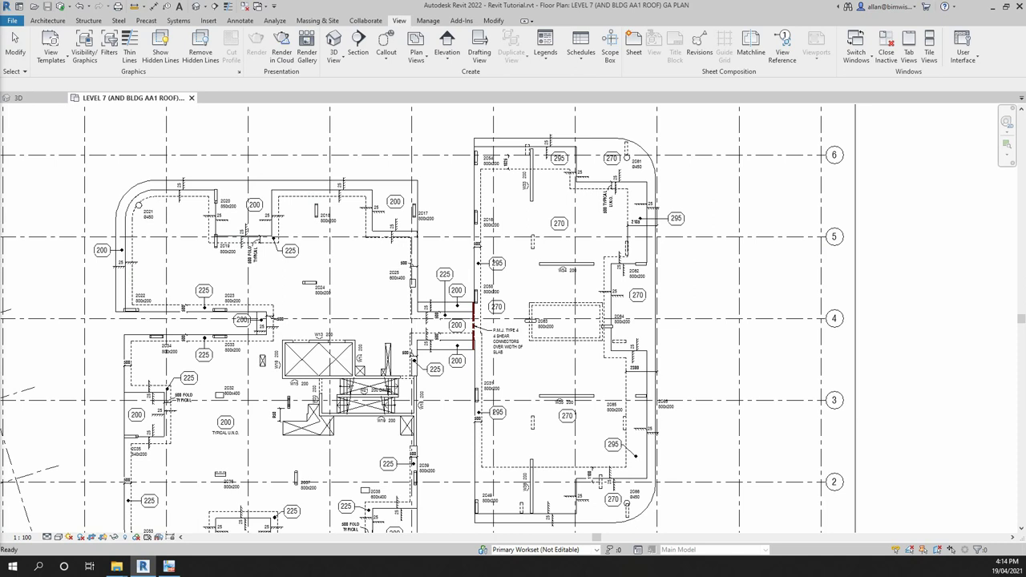
Duplicate the LEVEL 7 (AND BLDG AA1 ROOF) GA PLAN view and rename the copy '- UNDER'
drag(383, 75, 401, 62)
click(319, 317)
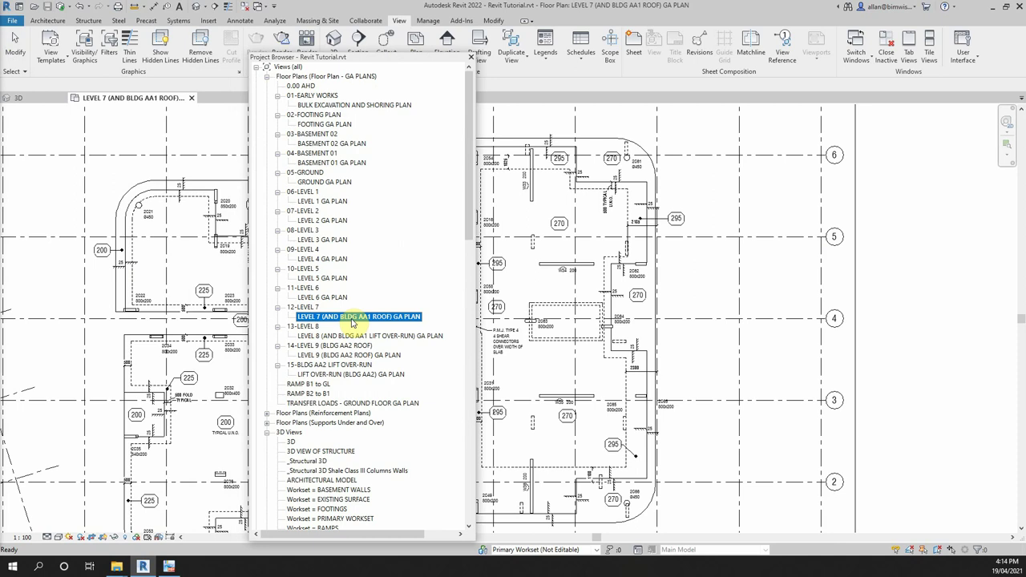
right_click(345, 319)
mouse_move(385, 156)
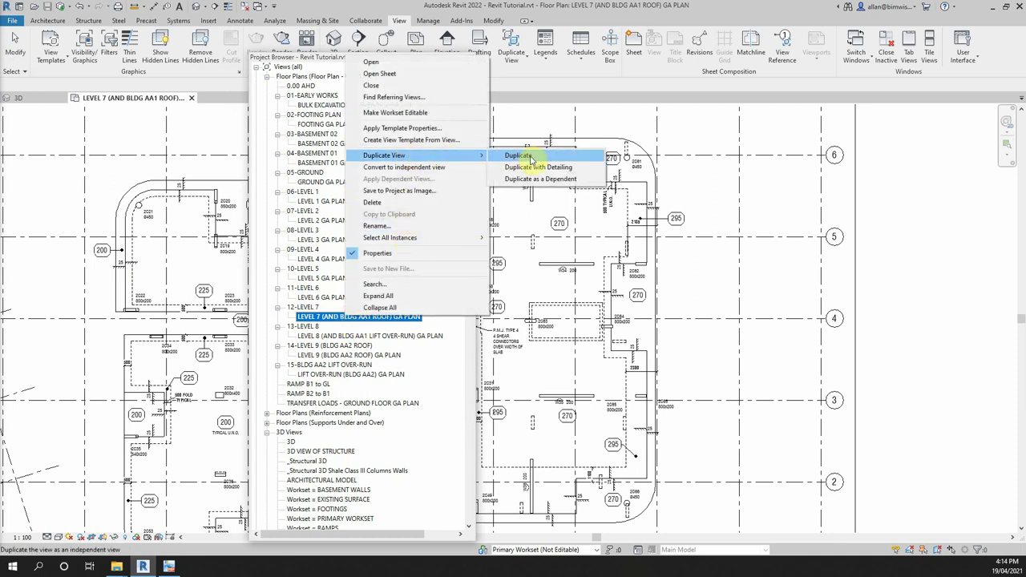
click(531, 157)
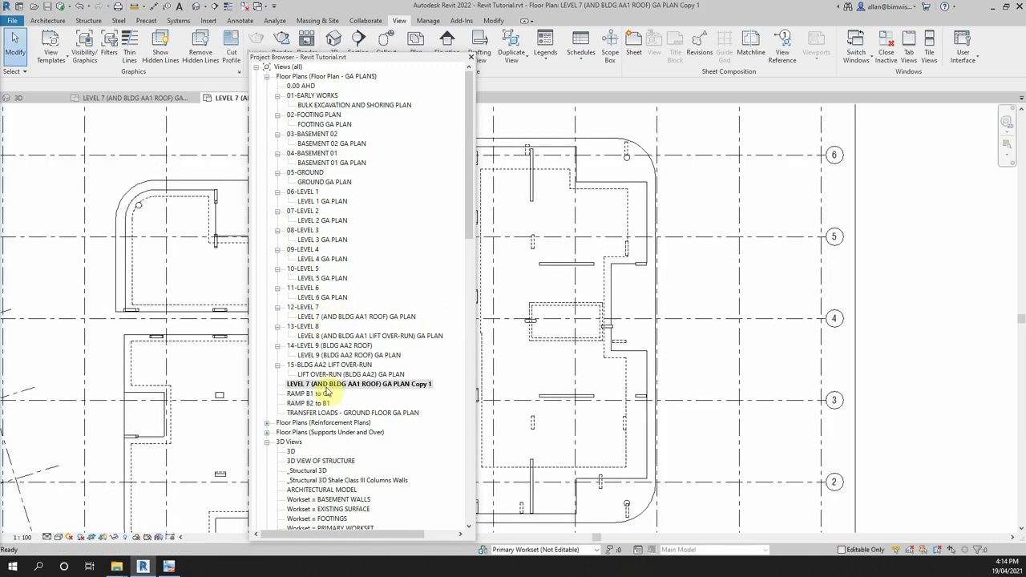
right_click(327, 389)
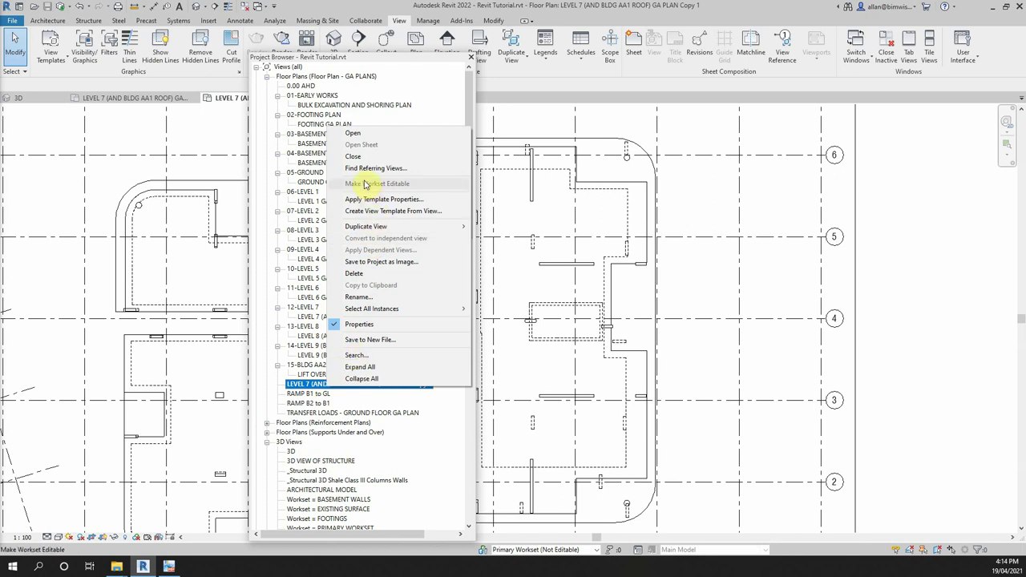
click(362, 297)
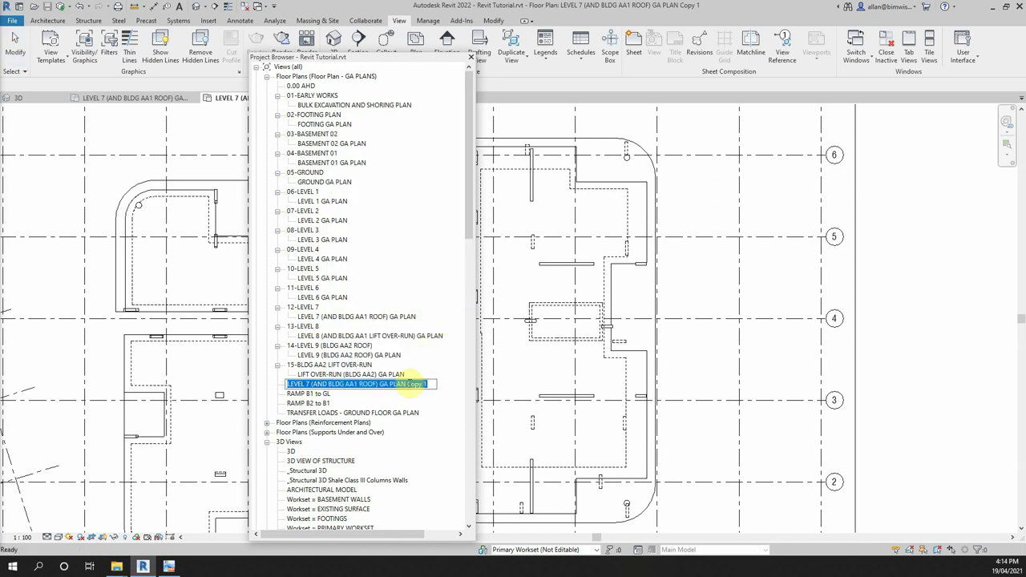
drag(407, 384, 434, 379)
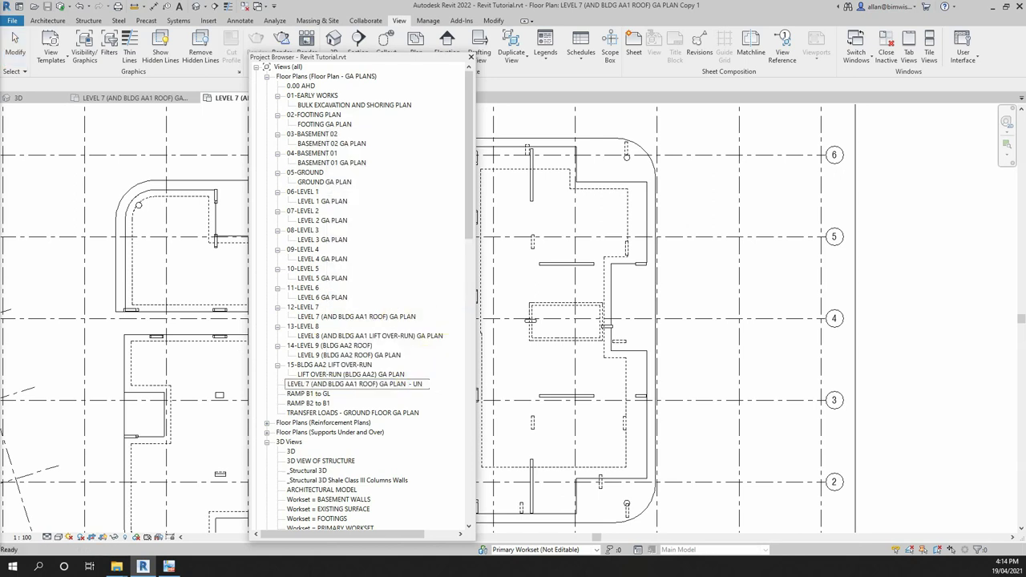
text(UNDER)
key(Return)
Duplicate the UNDER view and rename that copy with the OVER suffix
right_click(407, 386)
mouse_move(443, 224)
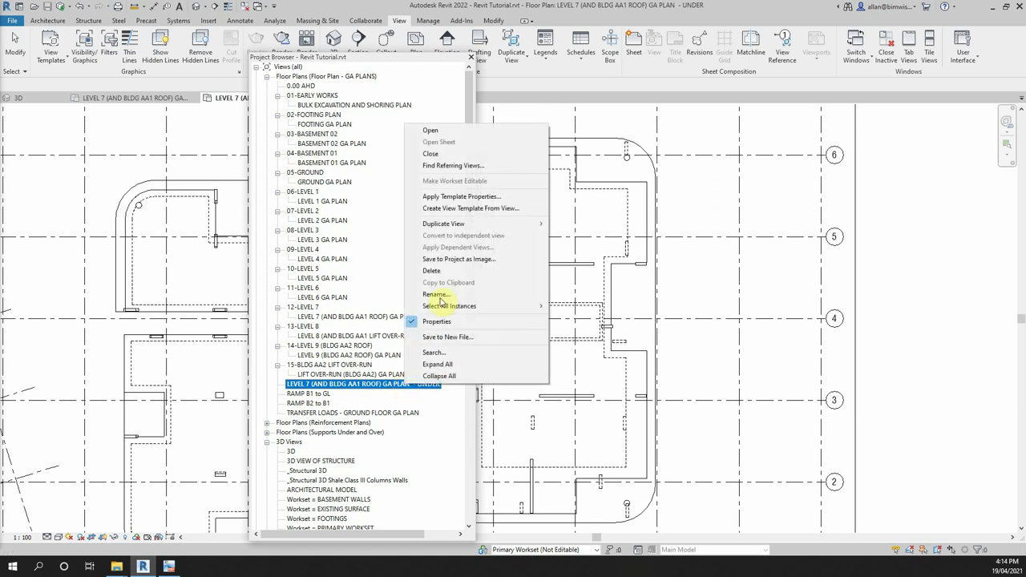
click(588, 232)
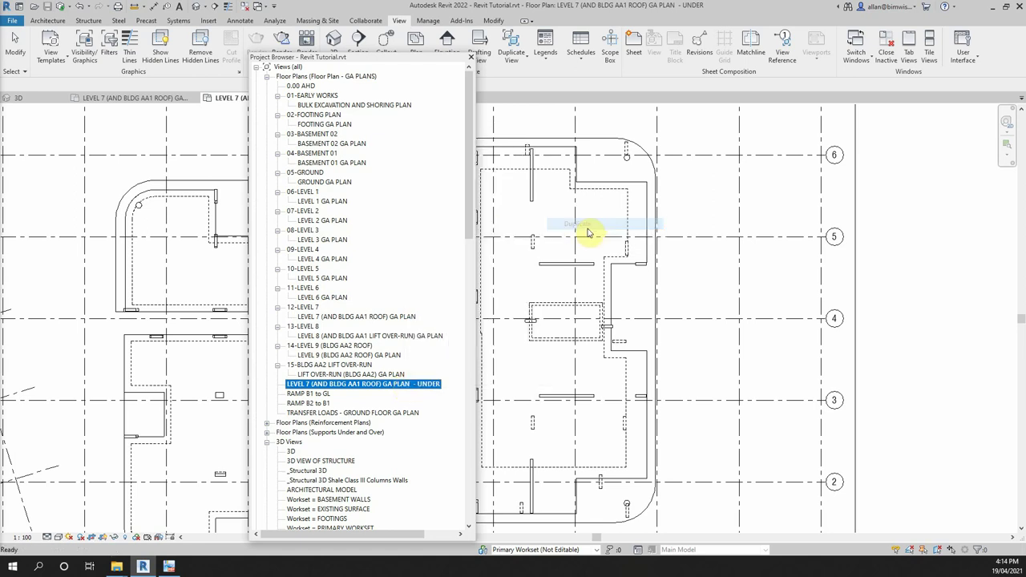
right_click(425, 393)
click(454, 302)
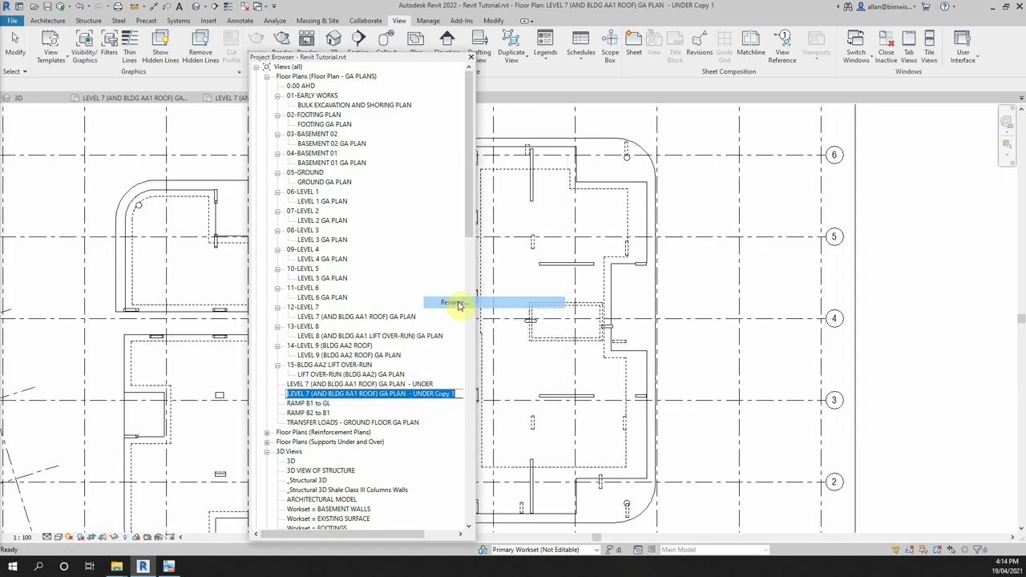
drag(413, 394, 492, 397)
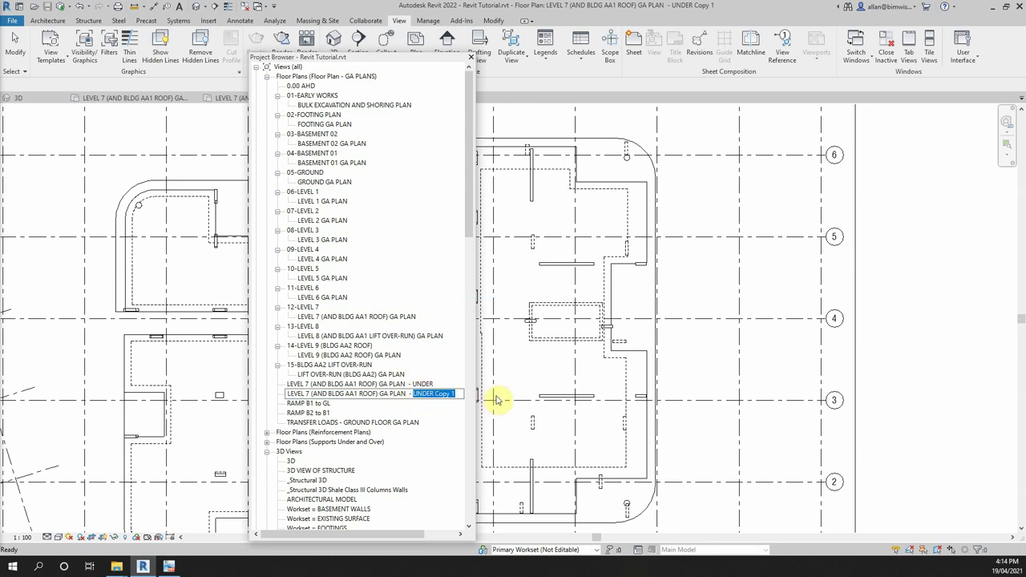
text(OV)
key(Return)
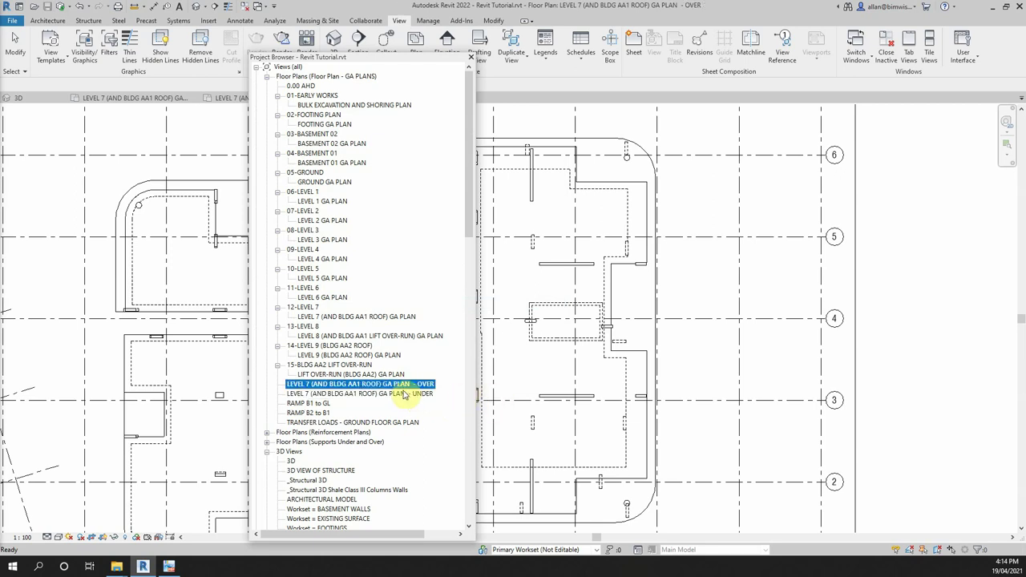
click(405, 395)
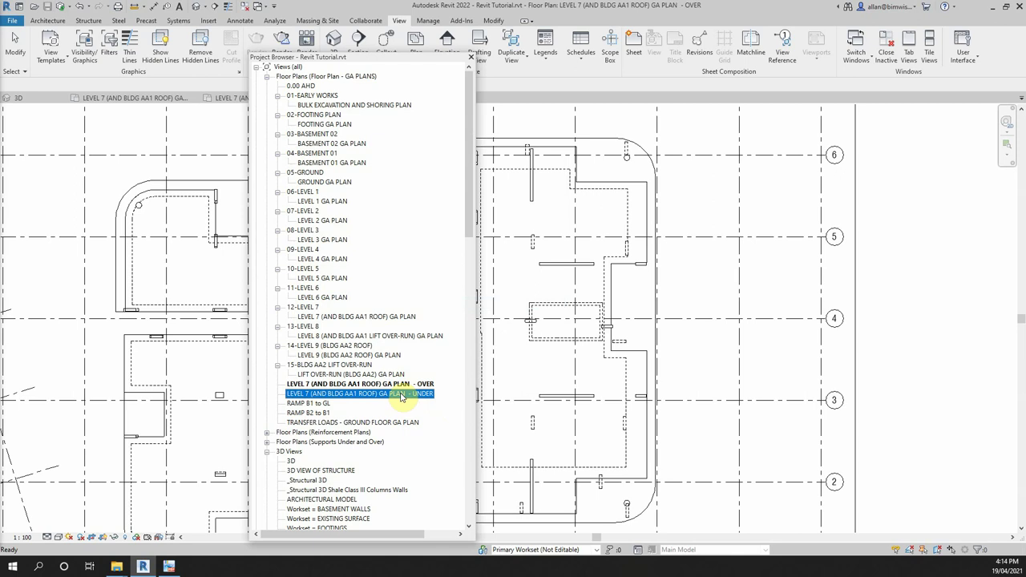
click(401, 395)
key(Escape)
Apply the Supports Under (UNDER) Shaded template to the UNDER view
right_click(386, 402)
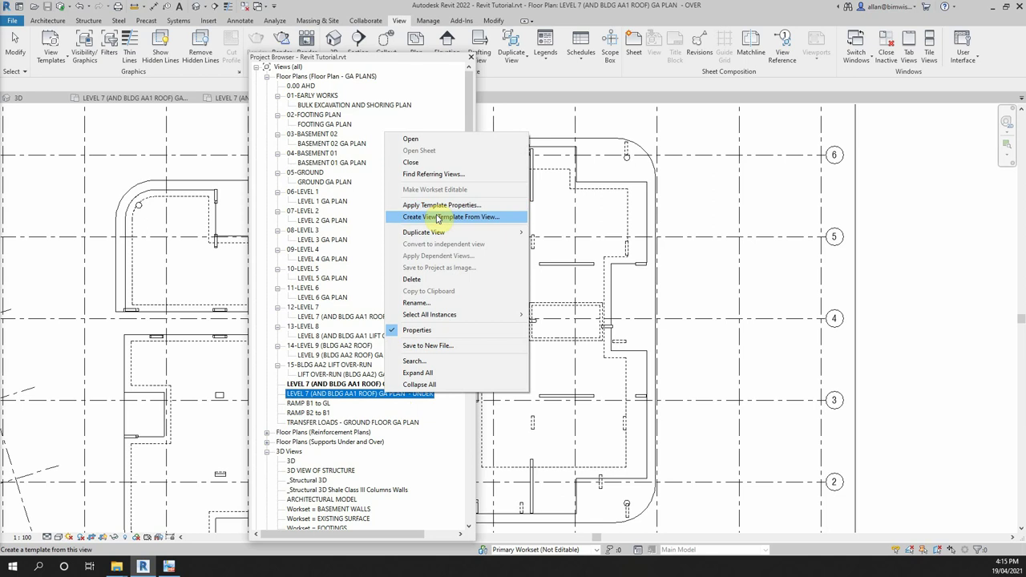
click(439, 205)
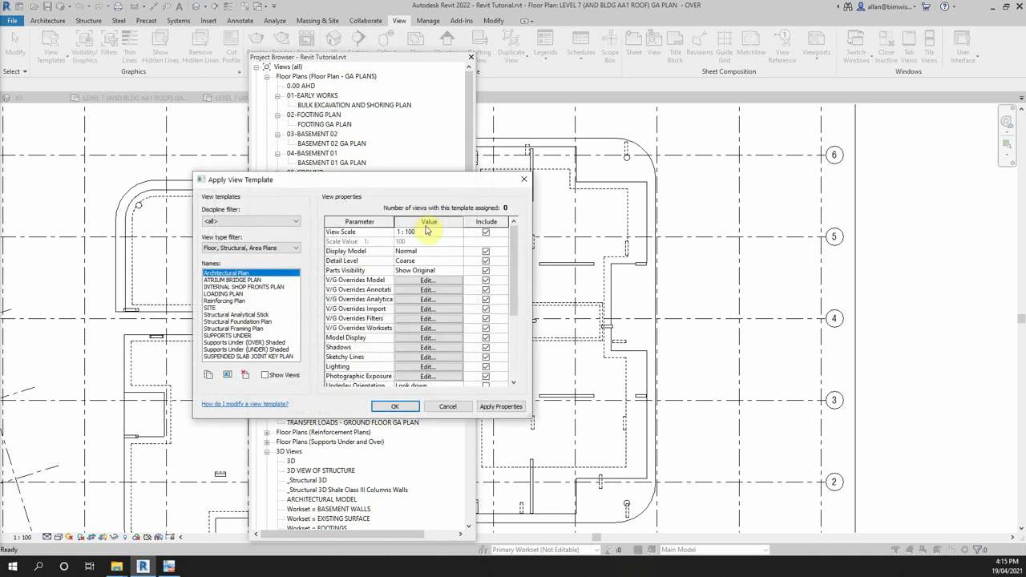
click(245, 350)
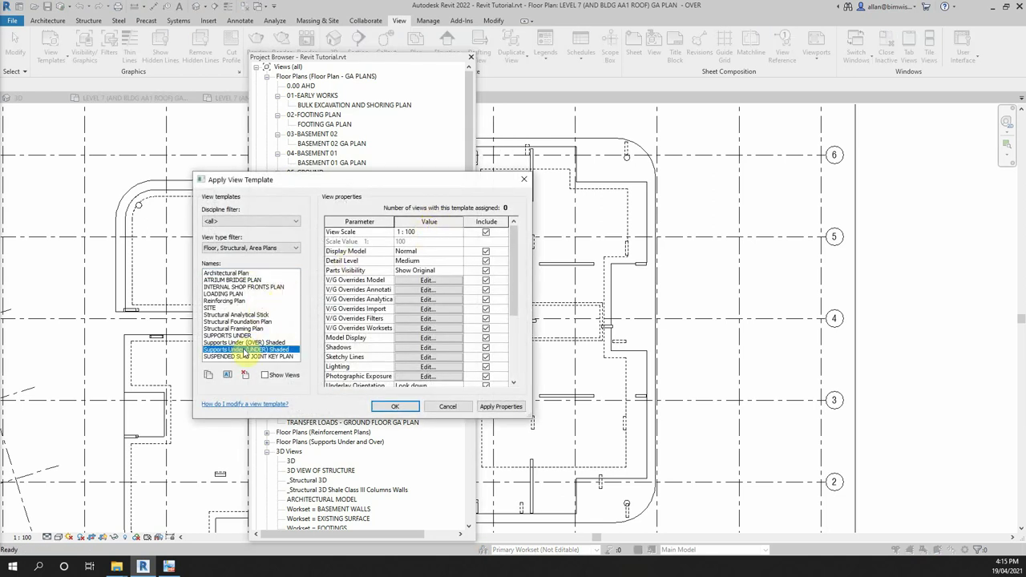
click(395, 406)
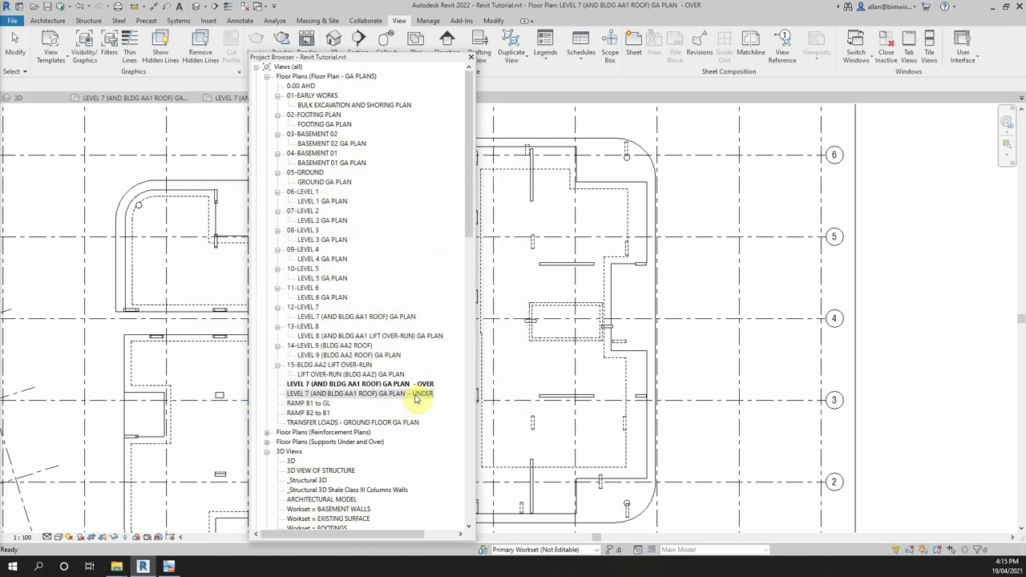
Apply the Supports Under (OVER) Shaded template to the OVER view
click(417, 385)
right_click(417, 384)
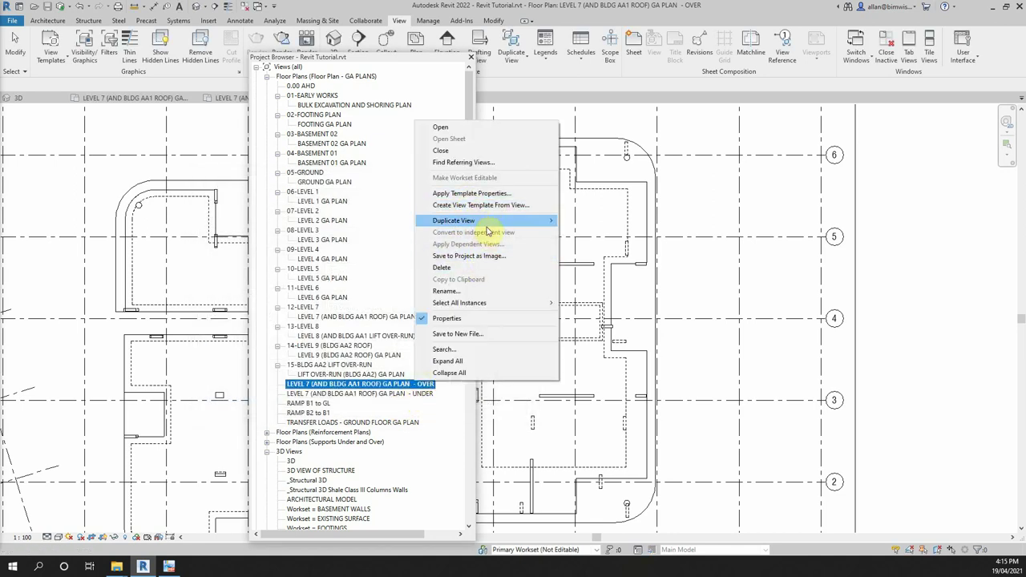
click(477, 193)
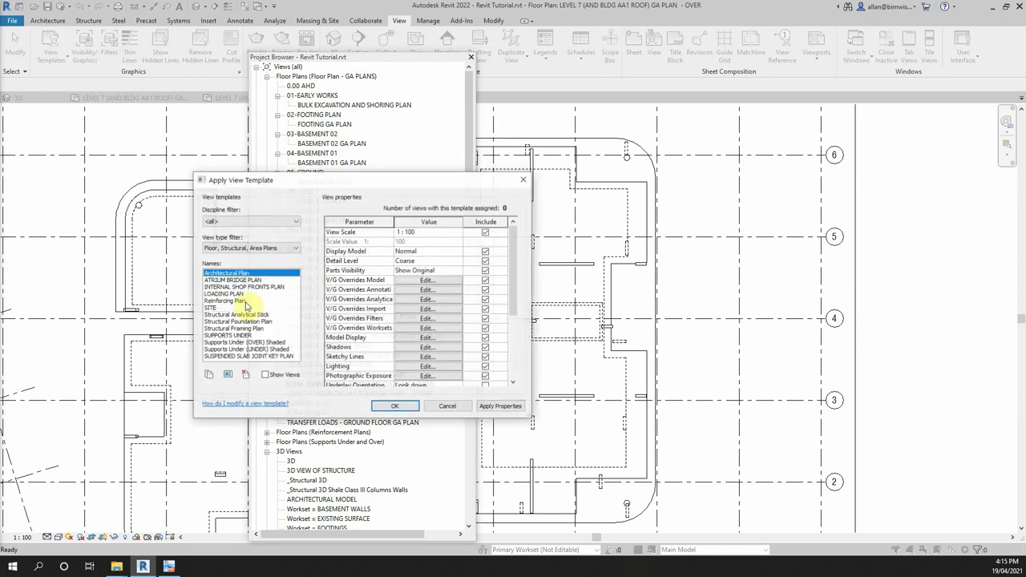
click(229, 343)
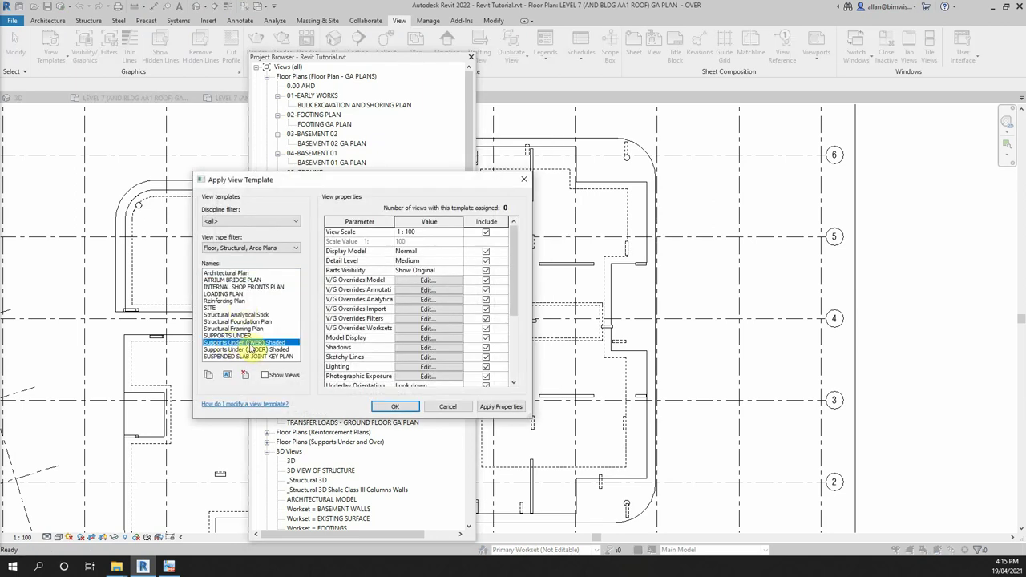
click(395, 409)
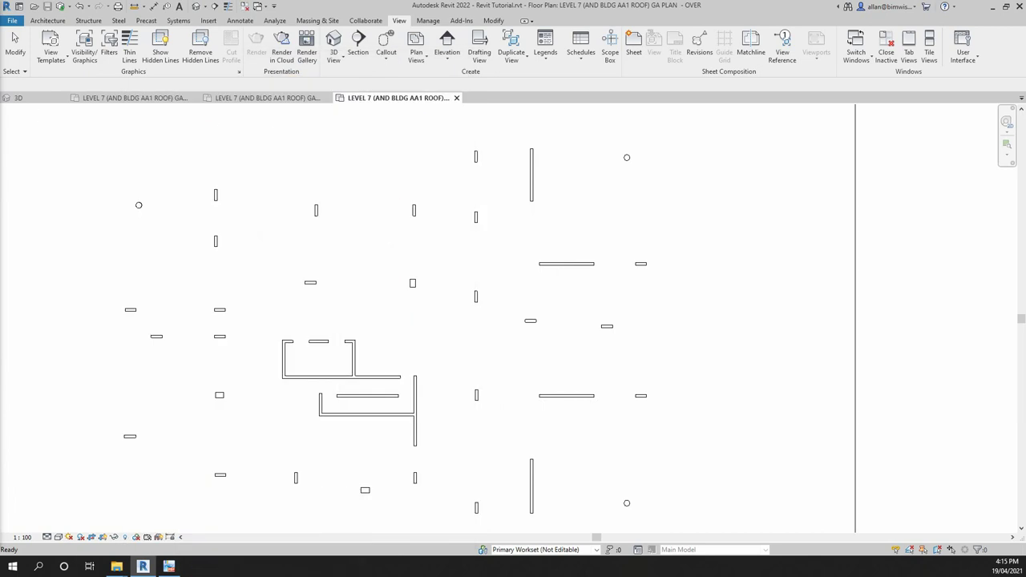
Switch to the UNDER Level 7 plan and close Visibility/Graphics without changes
key(ctrl+Tab)
scroll(414, 280, down, 2)
middle_drag(532, 305, 453, 299)
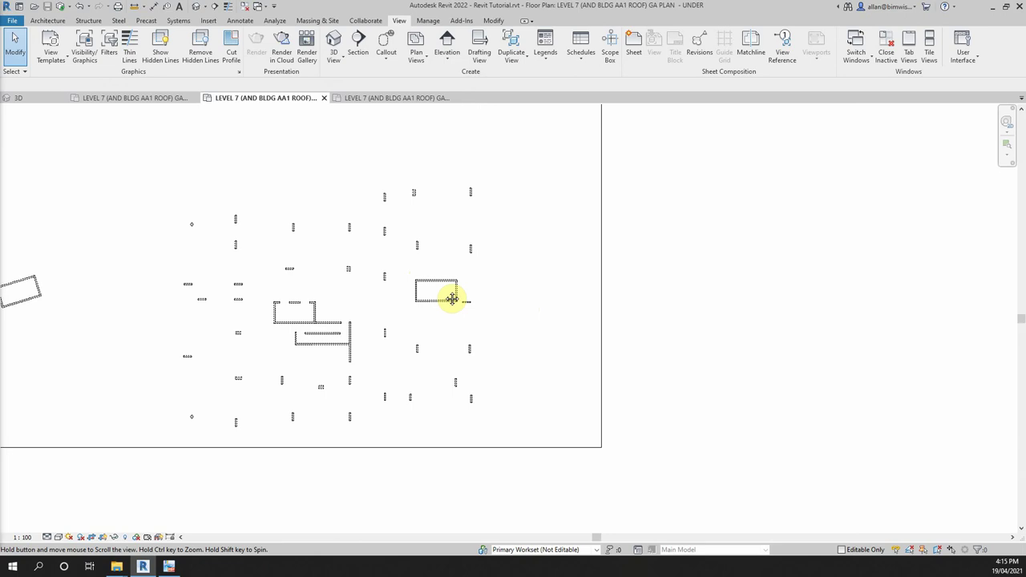
key(v)
key(g)
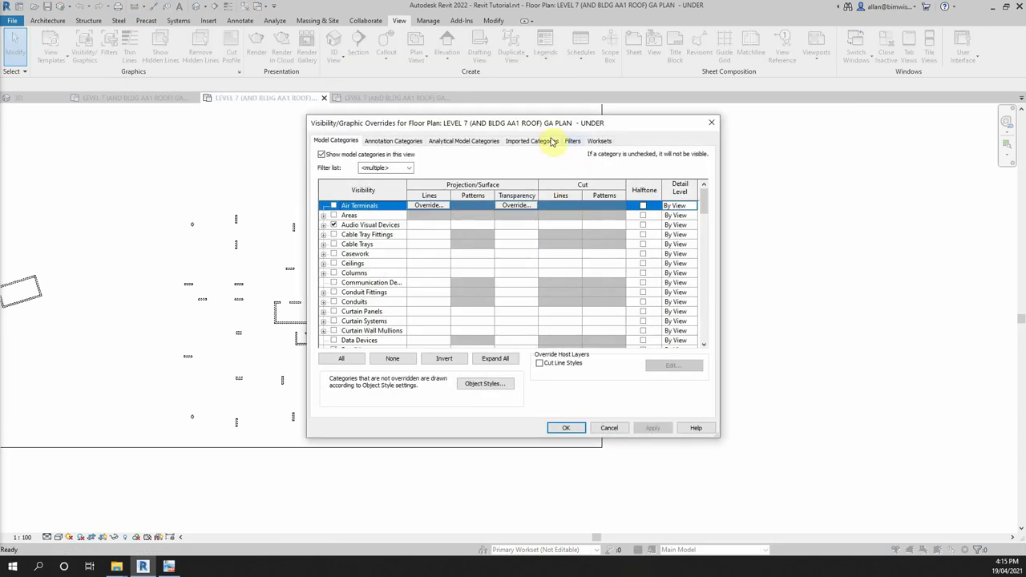
click(712, 123)
Keep the UNDER view range on Level 7 with offsets -1700/-1750/-1800/-1850
key(p)
key(p)
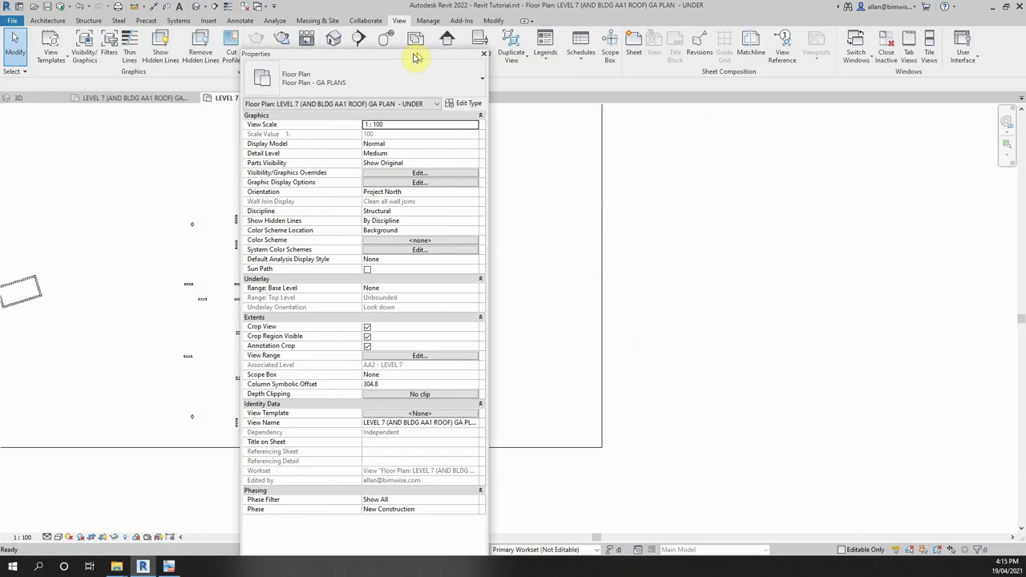
click(425, 353)
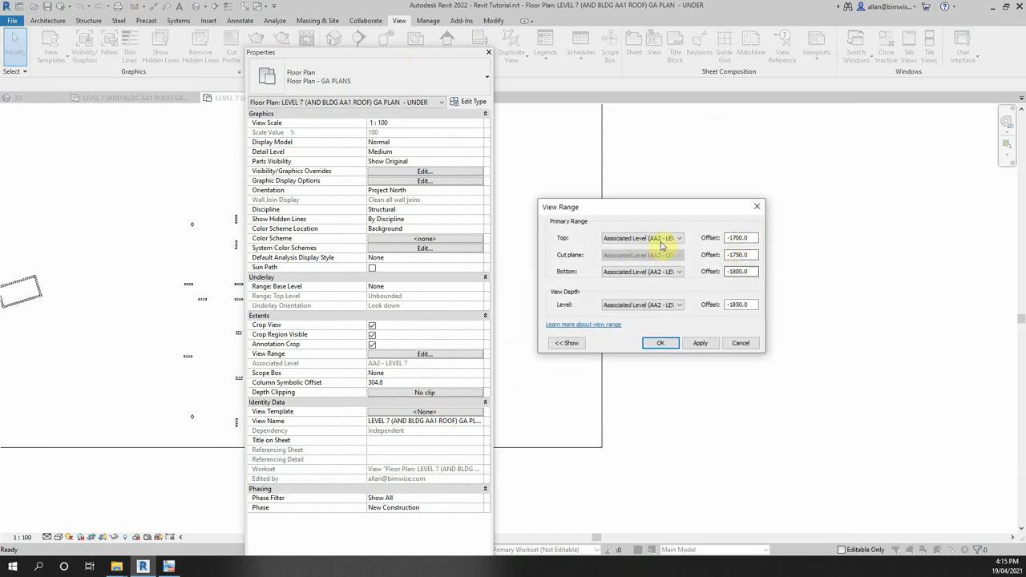
click(664, 239)
click(664, 245)
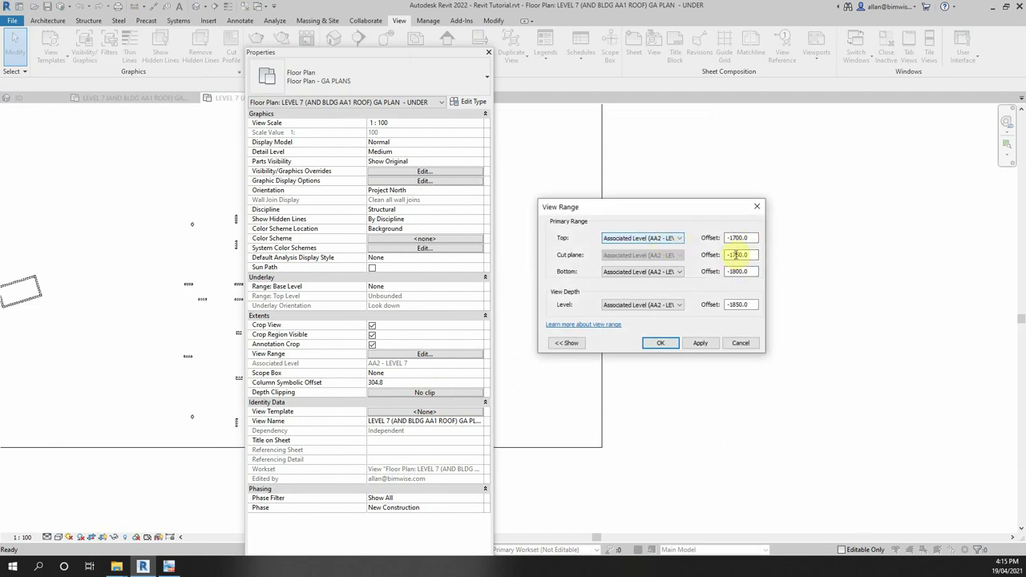
click(740, 343)
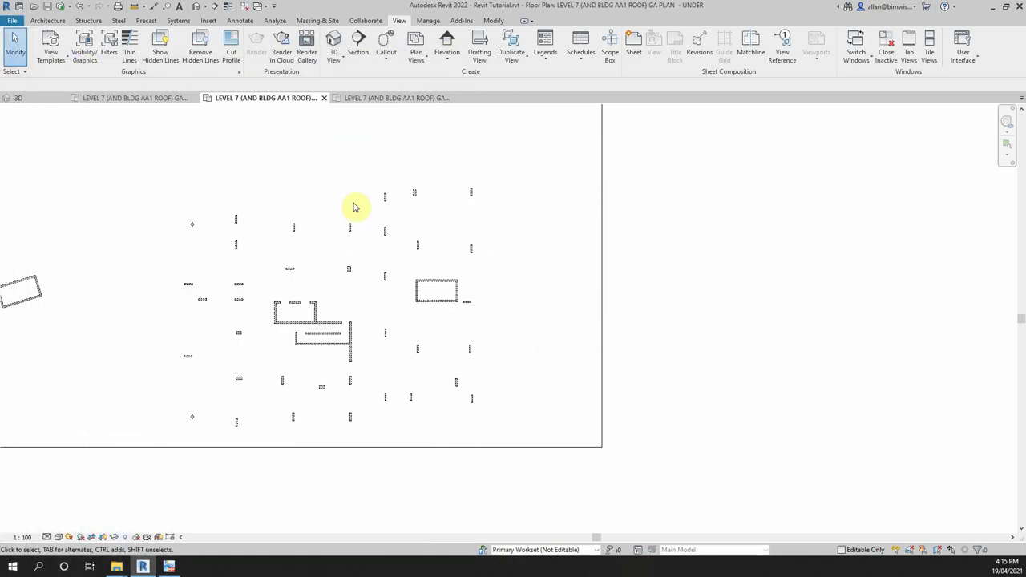
middle_drag(463, 331, 459, 367)
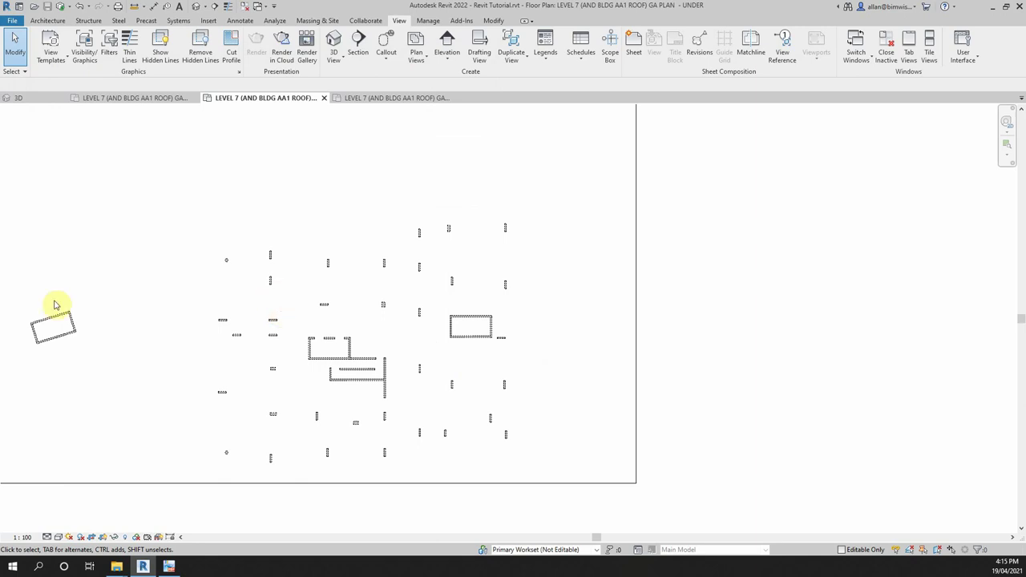
scroll(543, 333, up, 1)
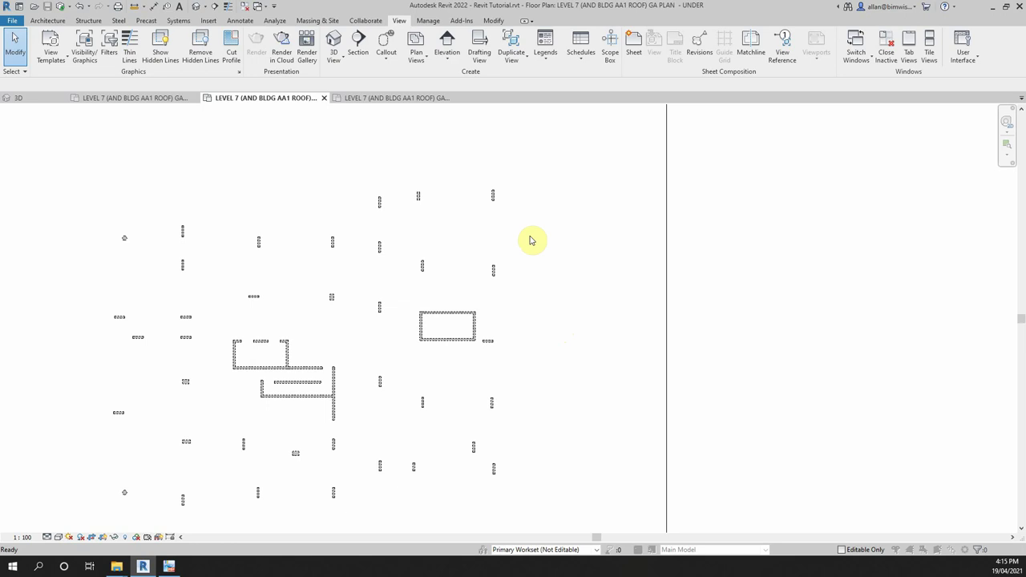
Open Visibility/Graphic Overrides with VG and hide Audio Visual Devices
key(v)
key(g)
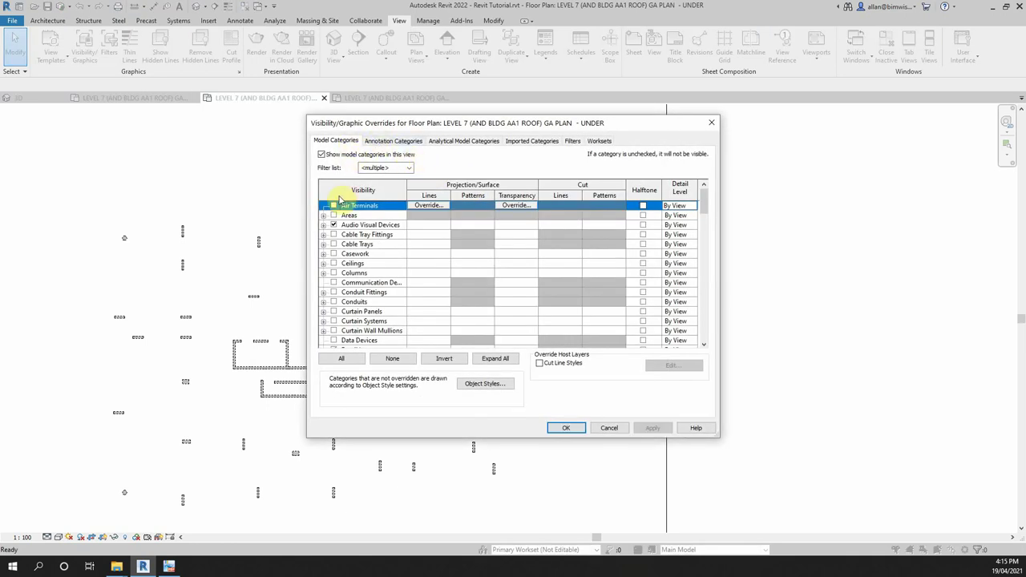
scroll(337, 204, down, 1)
scroll(339, 206, up, 1)
click(333, 225)
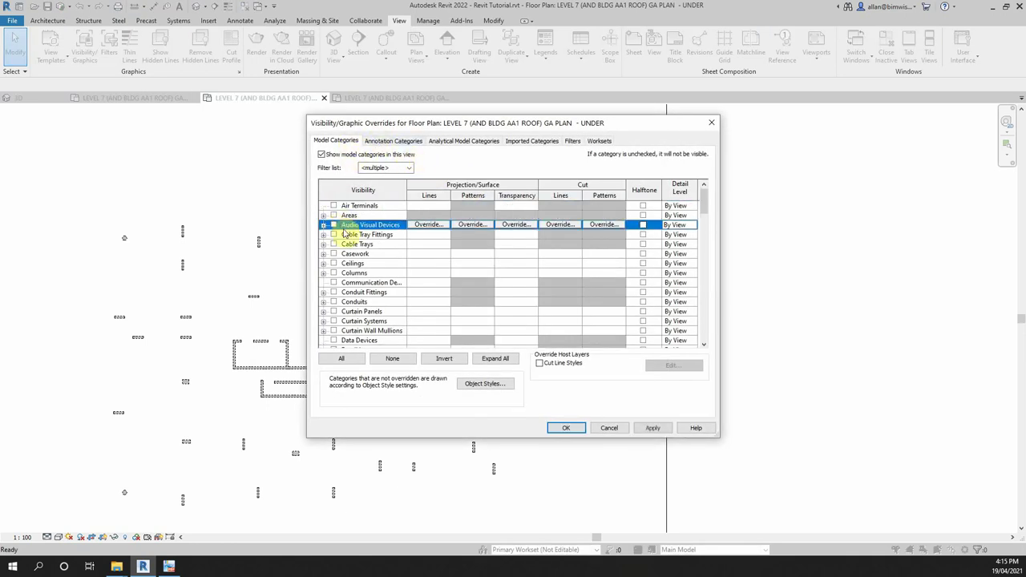
scroll(353, 264, down, 2)
scroll(336, 295, down, 2)
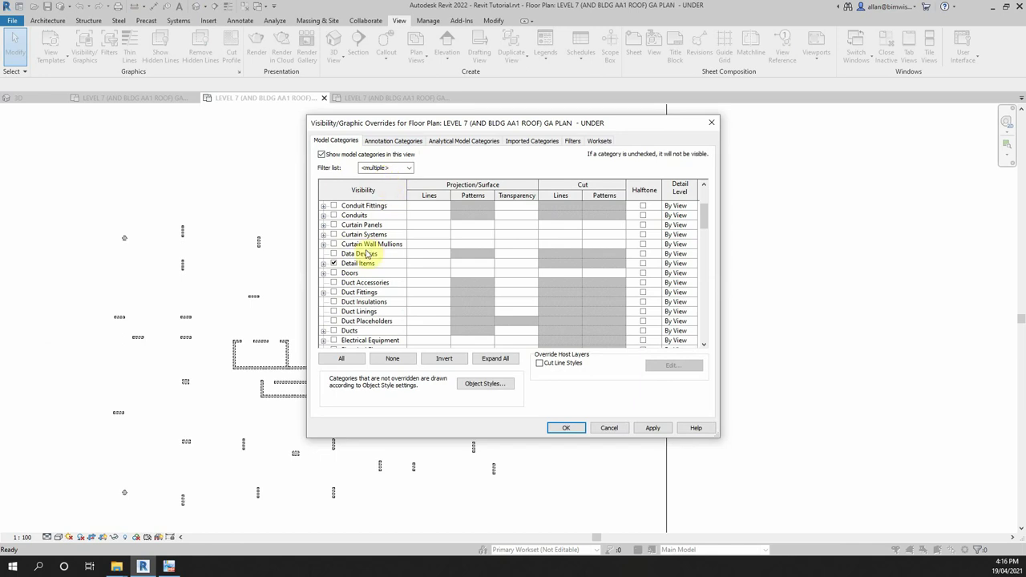
scroll(352, 256, up, 4)
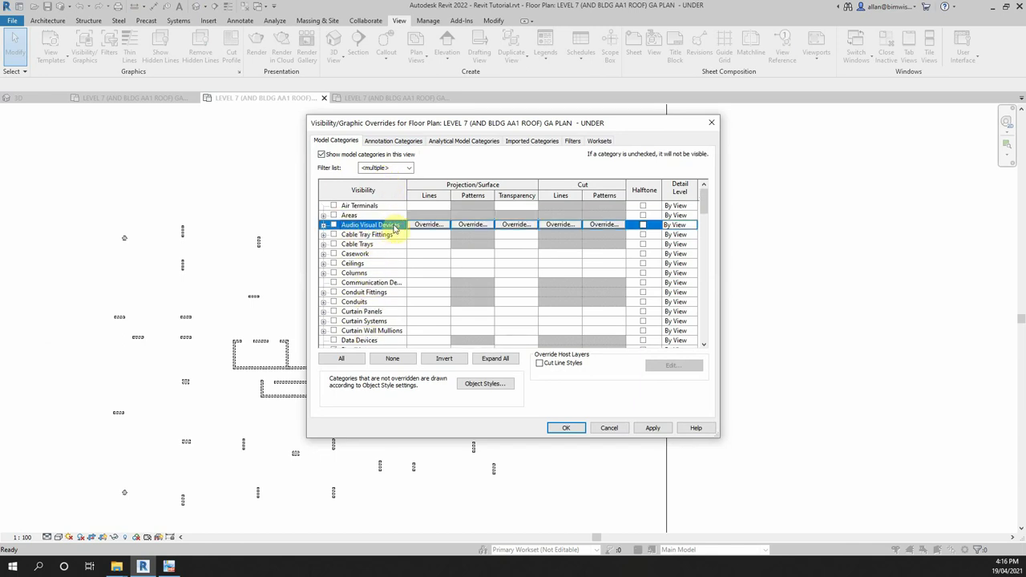
scroll(377, 229, down, 2)
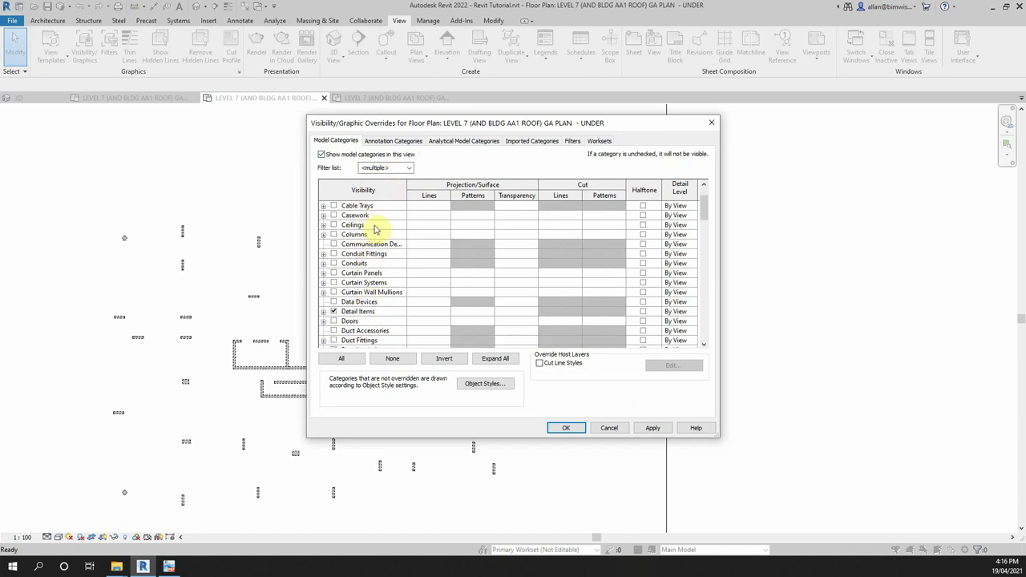
scroll(353, 264, down, 2)
scroll(347, 276, down, 1)
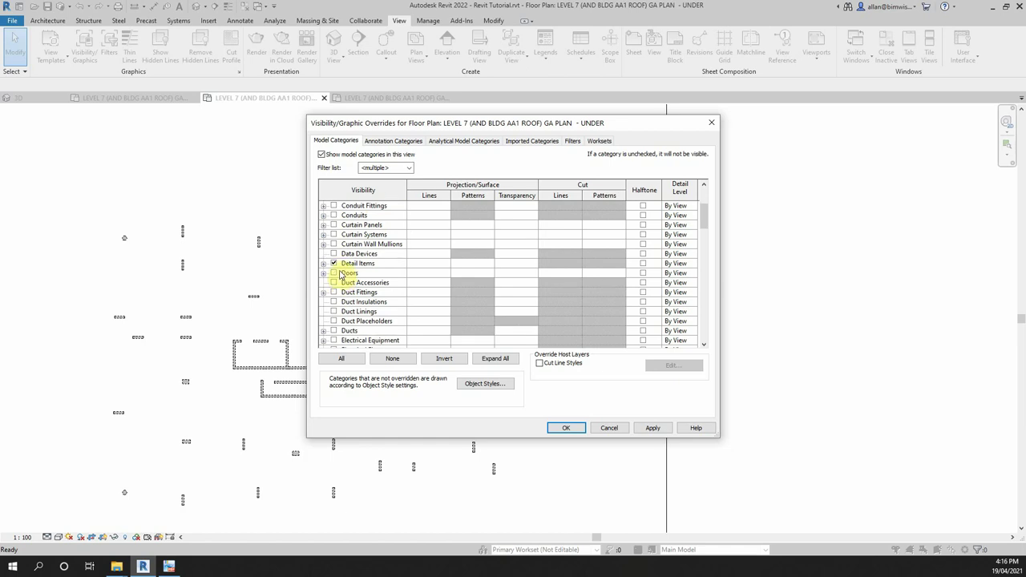
scroll(340, 265, down, 2)
scroll(339, 245, down, 1)
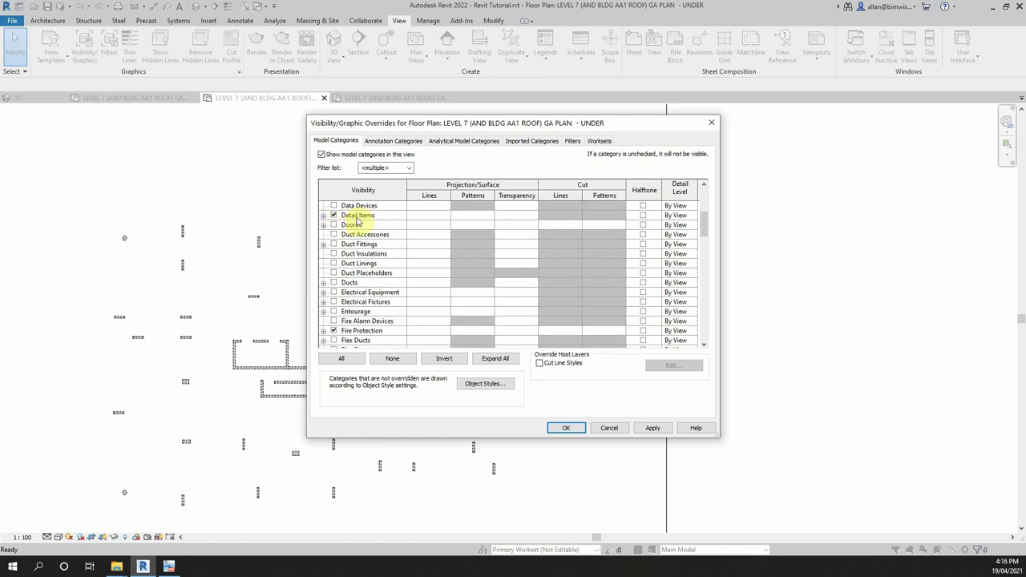
scroll(353, 232, down, 2)
scroll(353, 257, down, 1)
scroll(345, 273, down, 2)
Hide Fire Protection, Food Service Equipment, Hardscape, Medical Equipment and Signage
click(333, 273)
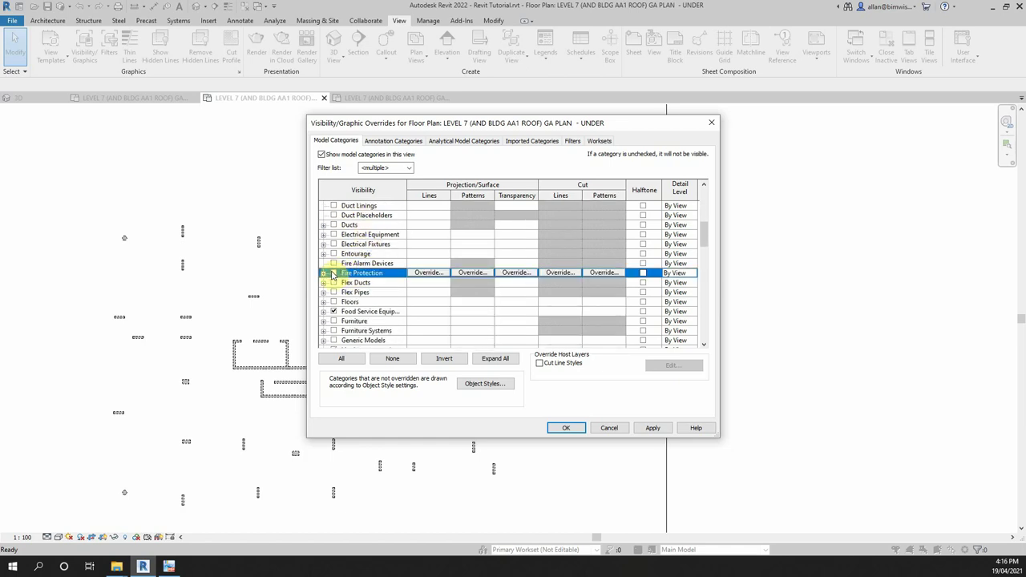
scroll(345, 301, down, 2)
click(335, 292)
scroll(337, 297, down, 1)
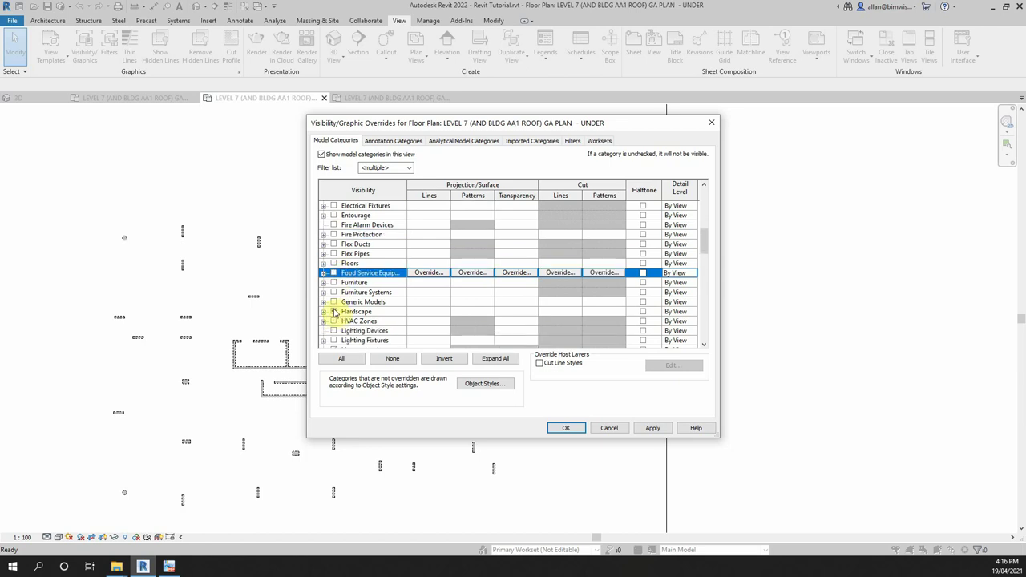
click(335, 312)
scroll(357, 300, down, 2)
scroll(362, 298, down, 1)
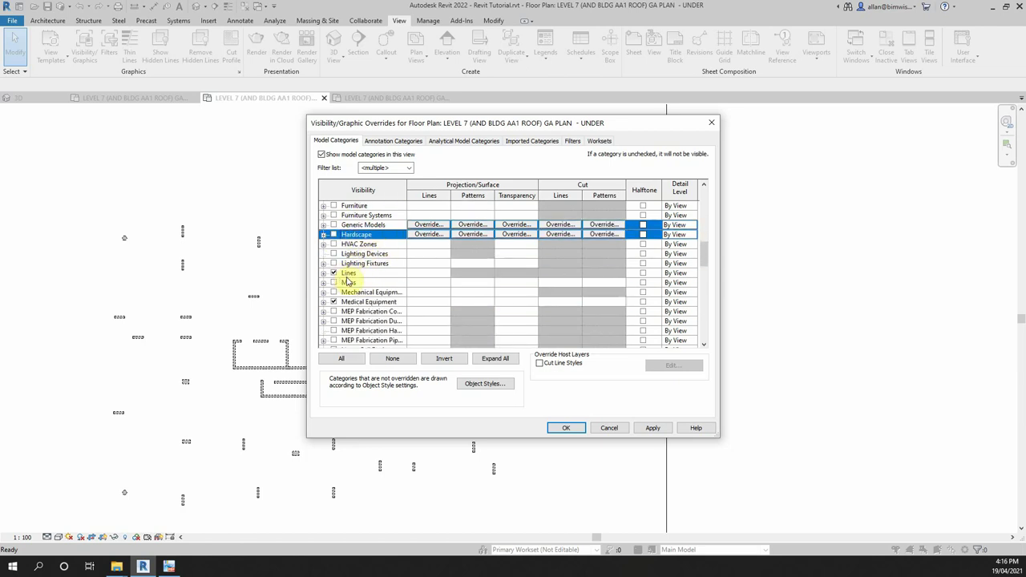
scroll(336, 279, down, 1)
click(334, 273)
scroll(361, 292, down, 2)
scroll(363, 297, down, 3)
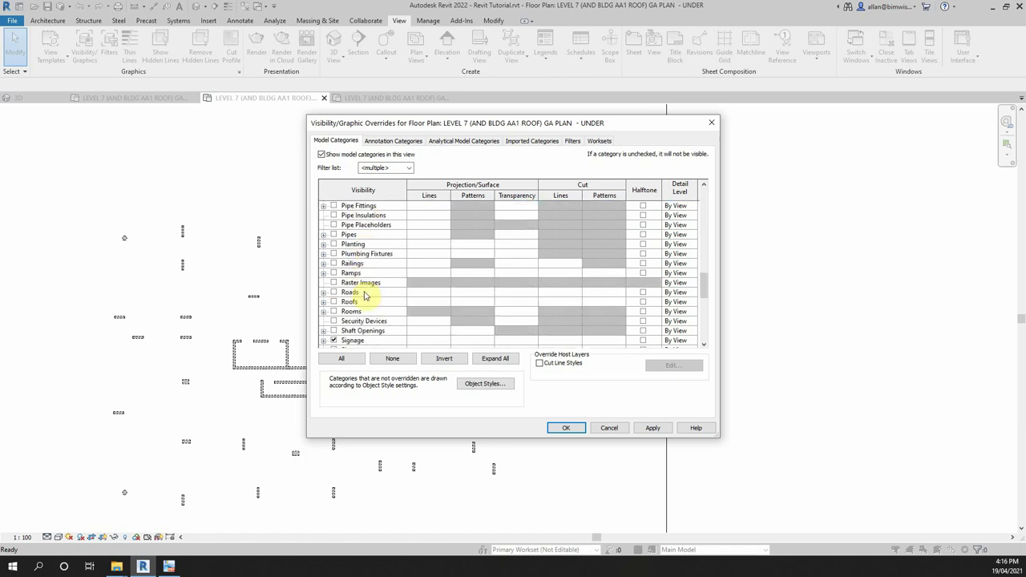
scroll(360, 301, down, 2)
click(334, 301)
scroll(360, 307, down, 4)
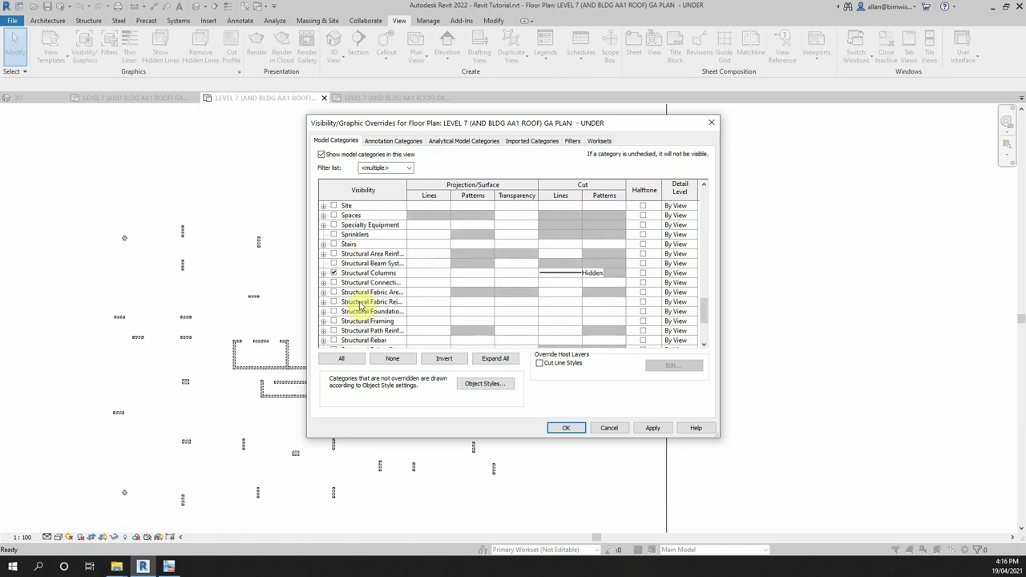
scroll(353, 283, down, 1)
scroll(361, 265, down, 2)
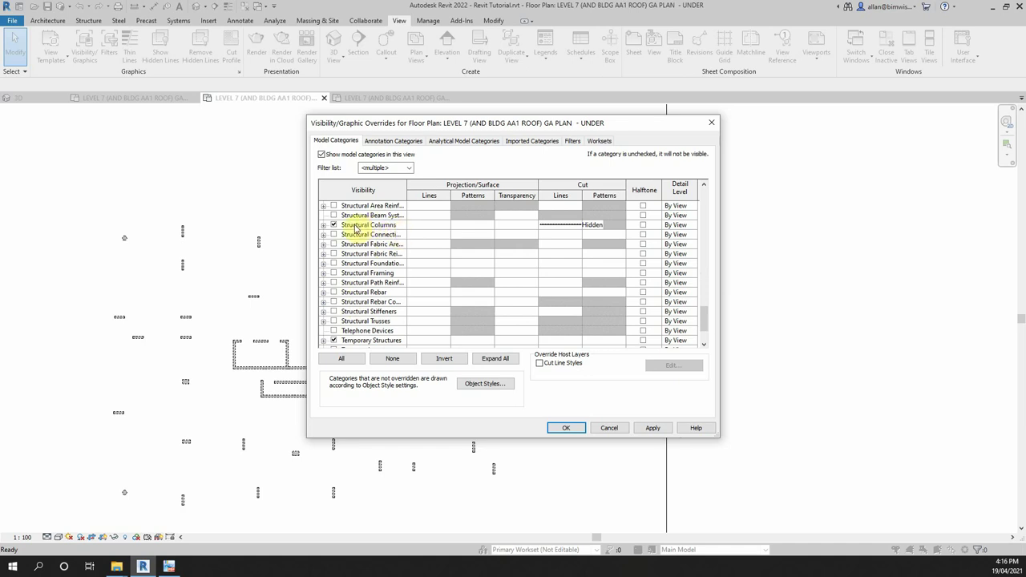
Review the Structural Columns cut fill pattern and cut line overrides without changes
click(355, 227)
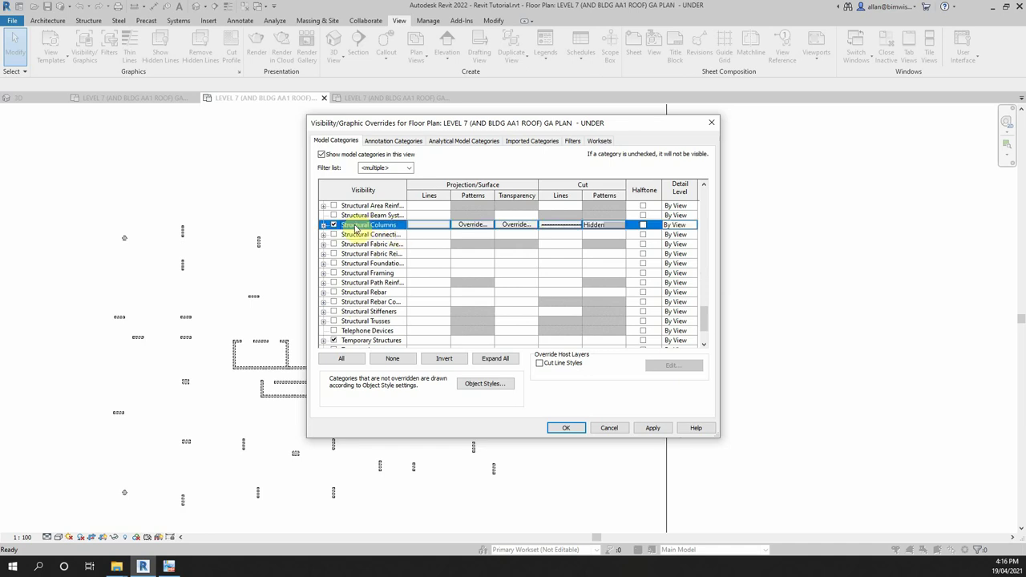
click(613, 227)
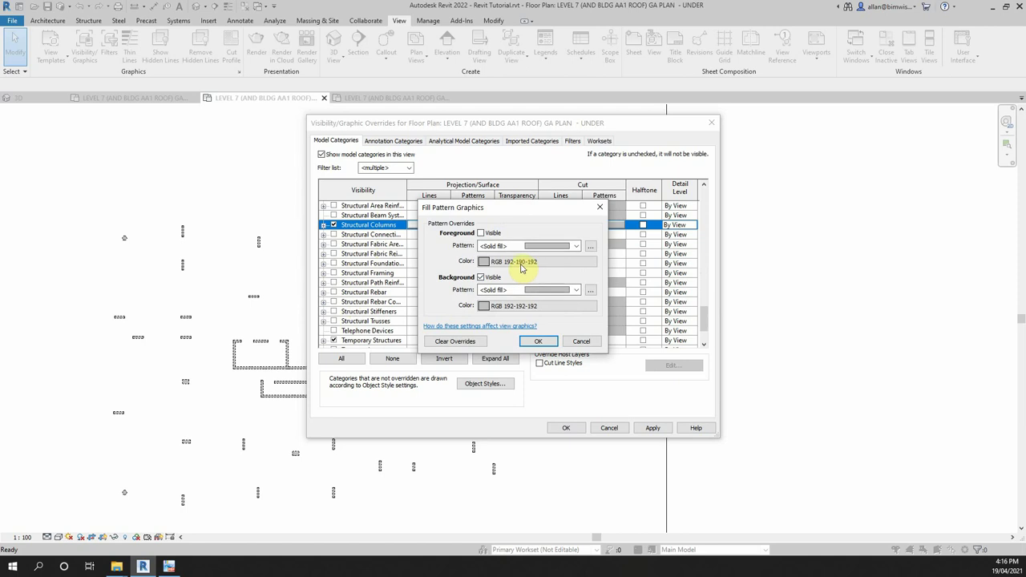
click(581, 342)
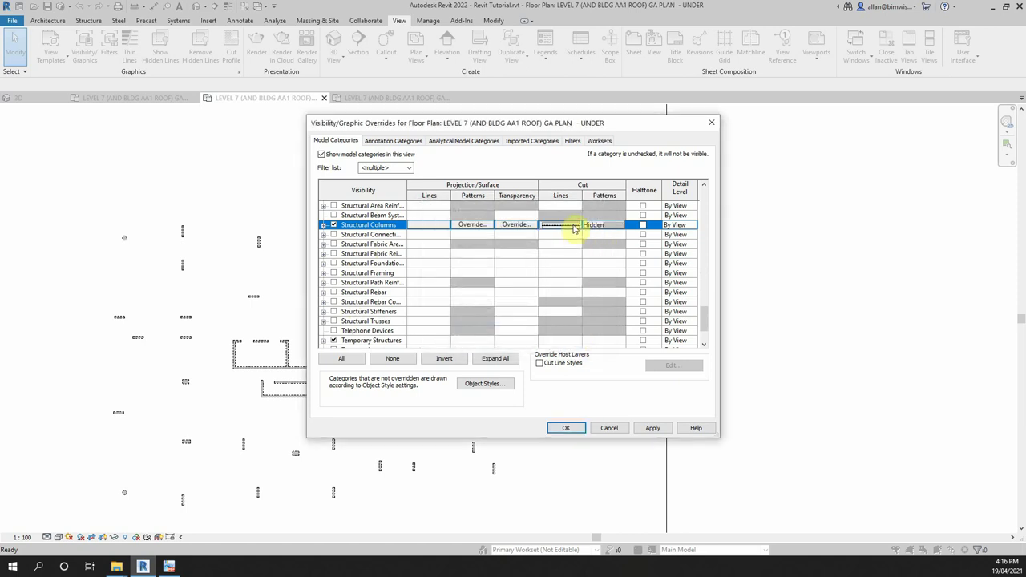
click(570, 225)
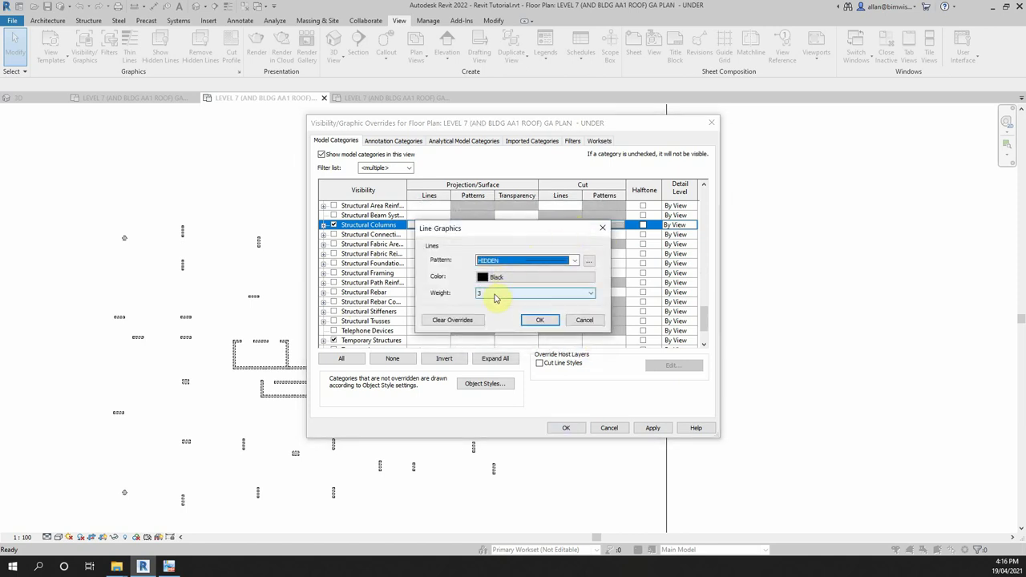
click(585, 320)
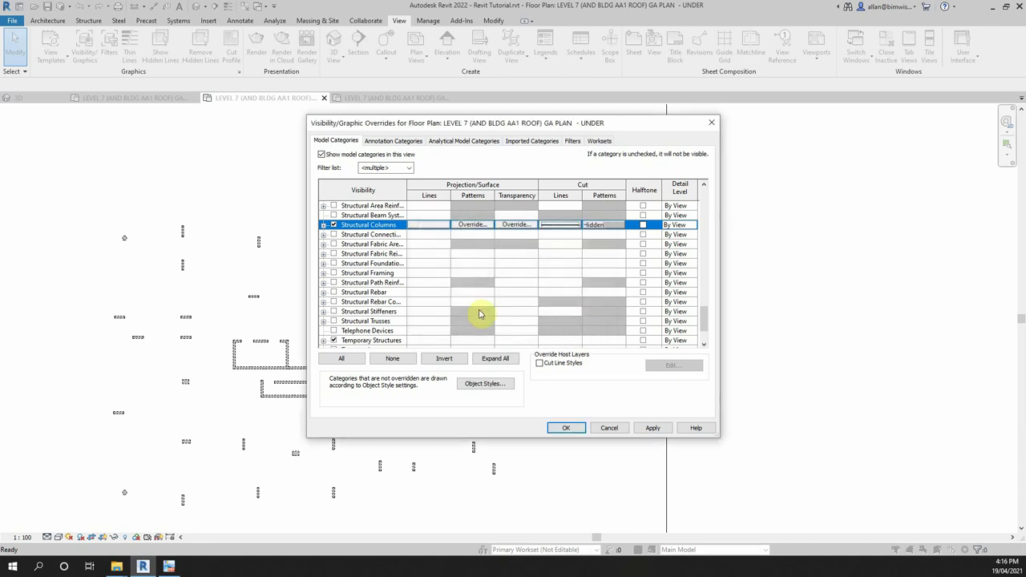
Hide Temporary Structures and Vertical Circulation, keeping Walls visible, and apply the changes
scroll(399, 317, down, 2)
click(333, 301)
click(333, 321)
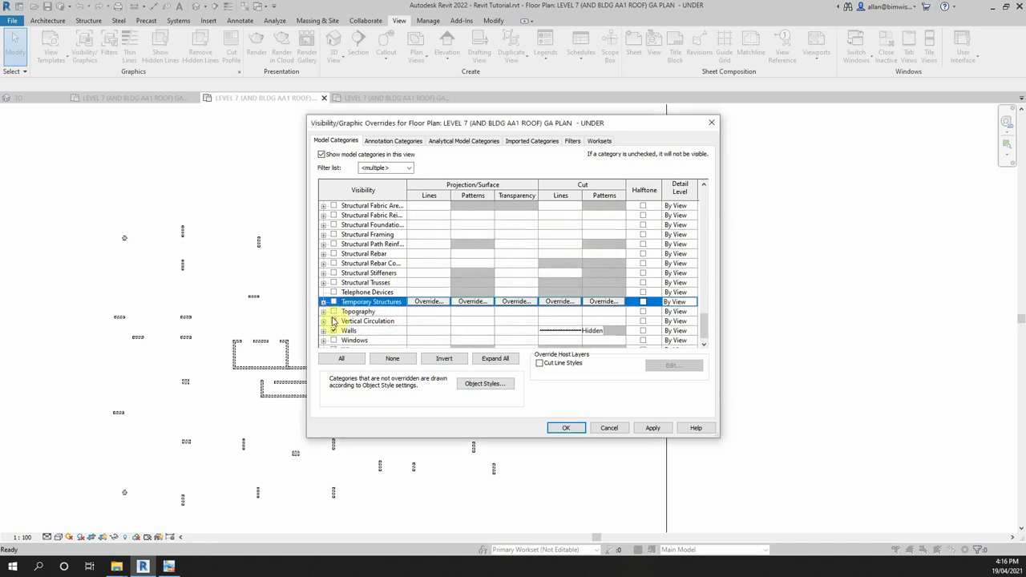
click(334, 332)
scroll(373, 331, down, 1)
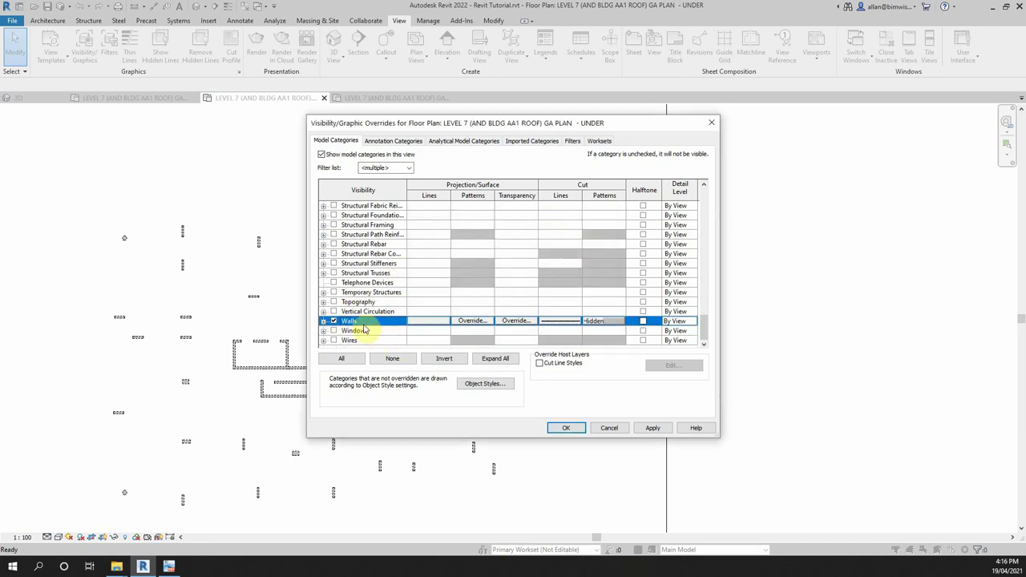
scroll(391, 230, up, 3)
scroll(505, 321, down, 2)
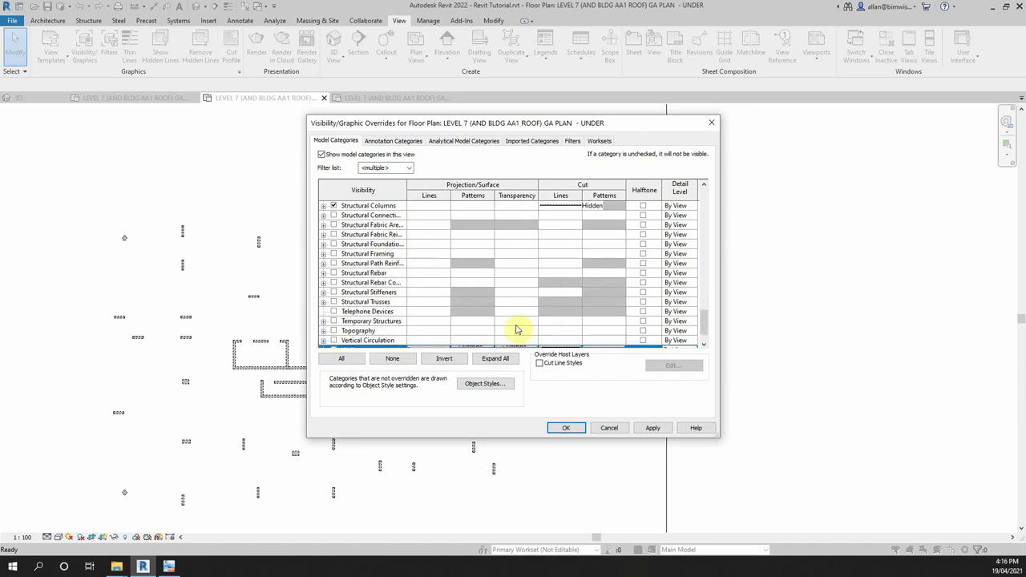
click(577, 434)
scroll(376, 346, up, 2)
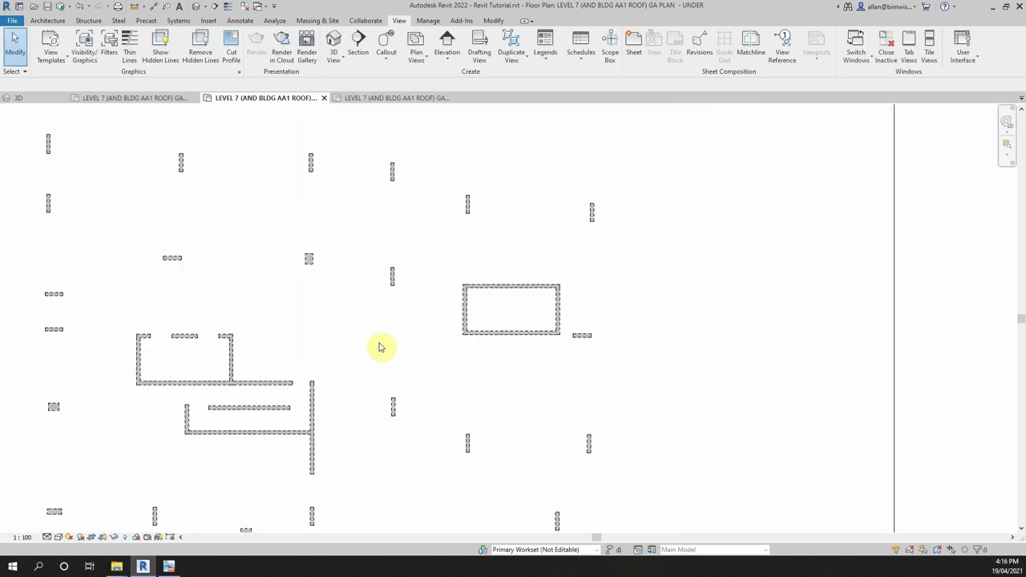
scroll(377, 310, up, 2)
scroll(506, 273, down, 1)
scroll(264, 282, down, 1)
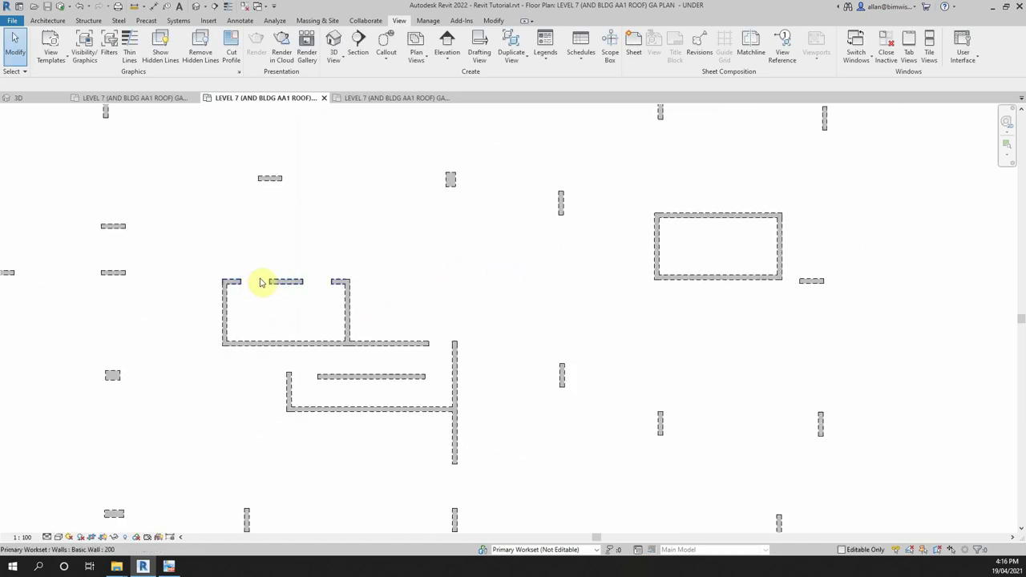
scroll(362, 272, down, 2)
scroll(369, 276, up, 1)
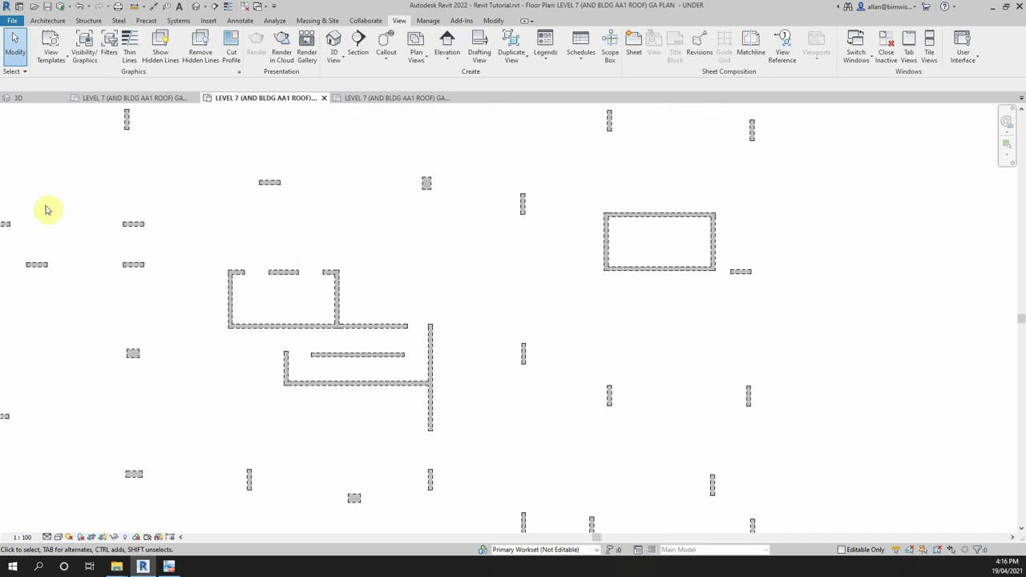
Switch to the Level 7 OVER plan, review its view range, then open Visibility/Graphics with VG
key(ctrl+Tab)
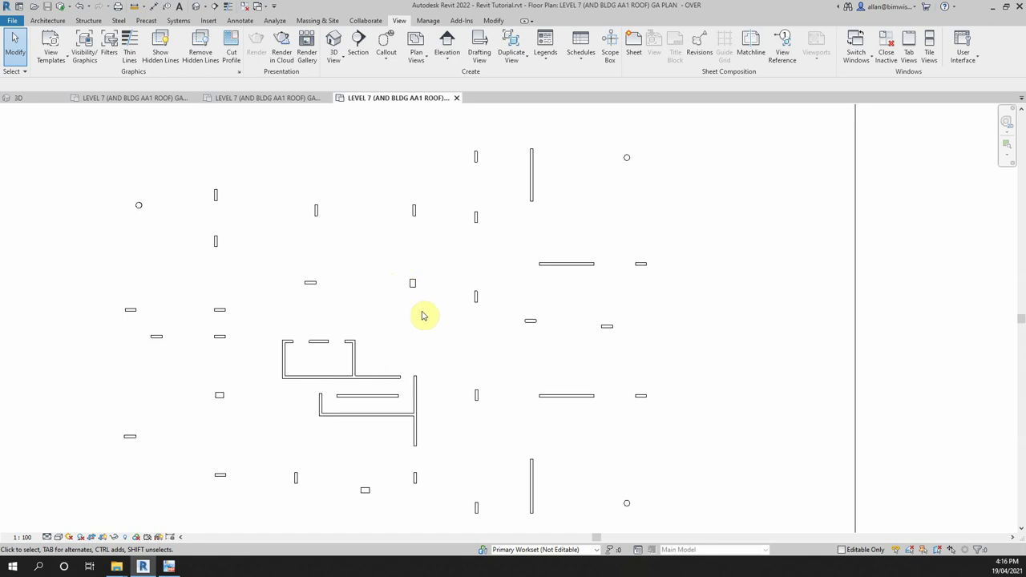
scroll(423, 309, up, 3)
scroll(424, 305, down, 1)
scroll(423, 300, up, 2)
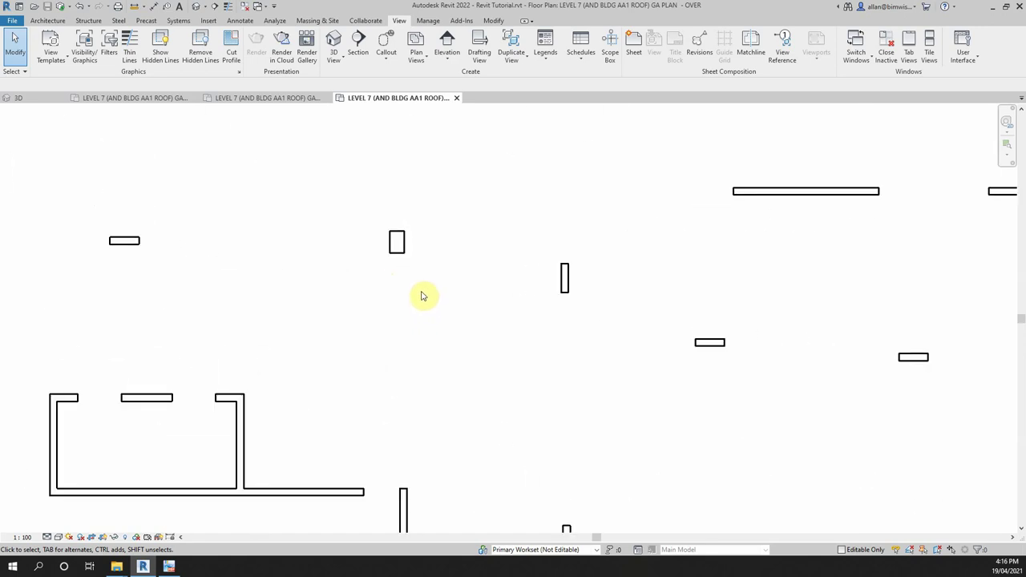
scroll(422, 293, up, 2)
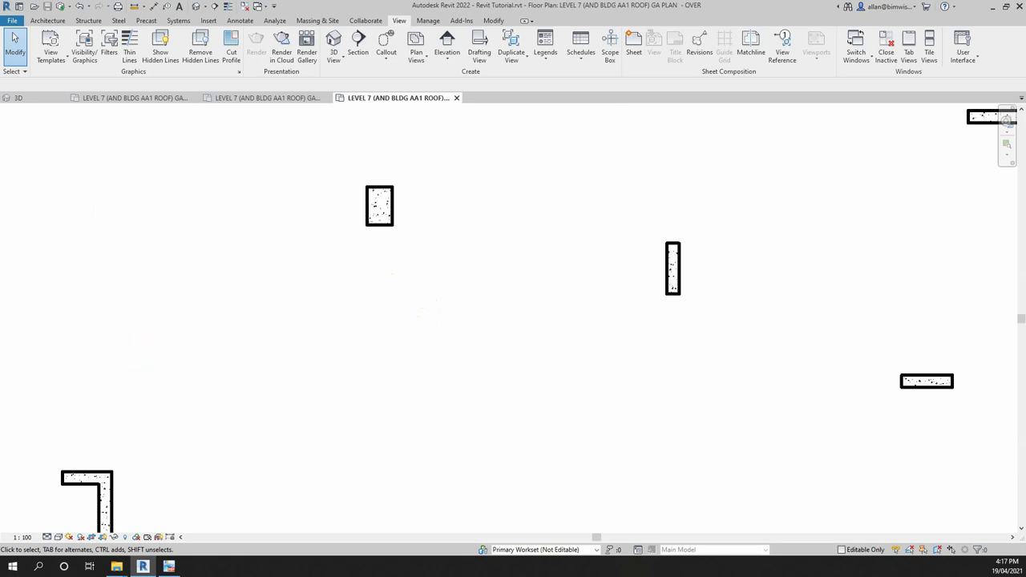
key(ctrl+1)
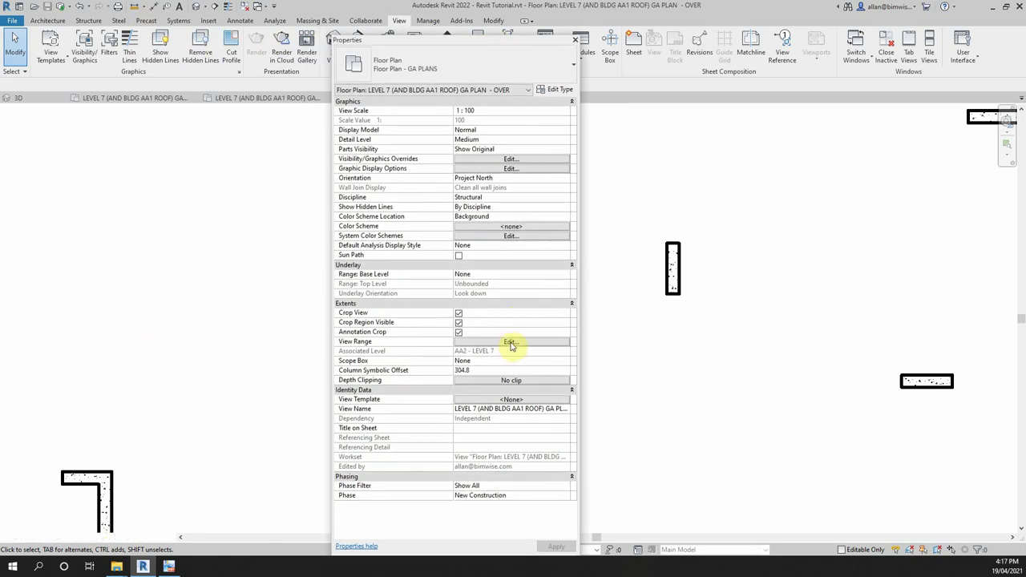
click(510, 341)
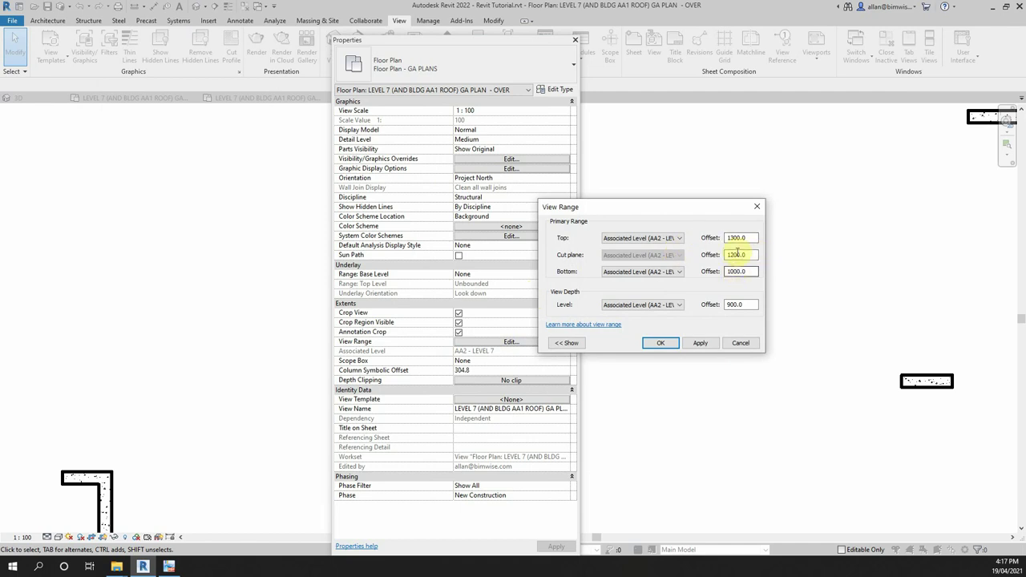
click(757, 207)
drag(507, 35, 201, 50)
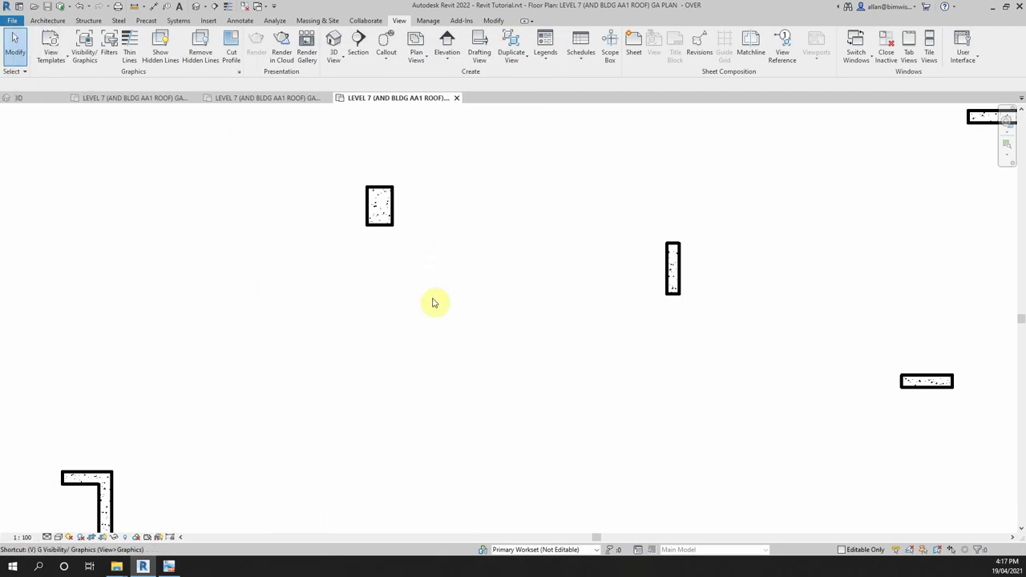
key(v)
key(g)
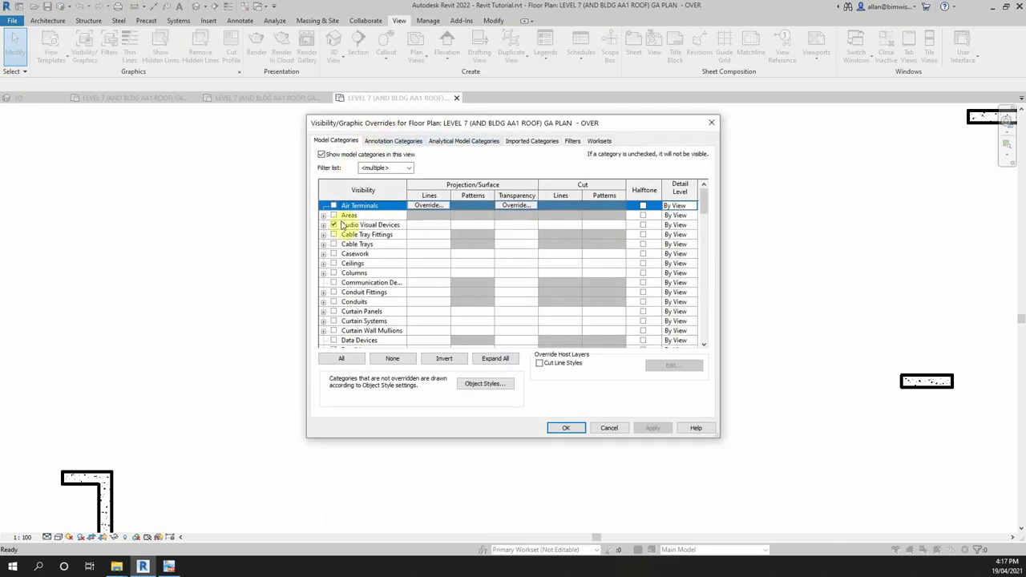
Toggle the Audio Visual Devices, Fire Protection, Food Service Equipment and Lines categories
click(335, 225)
scroll(341, 303, down, 1)
scroll(333, 313, down, 1)
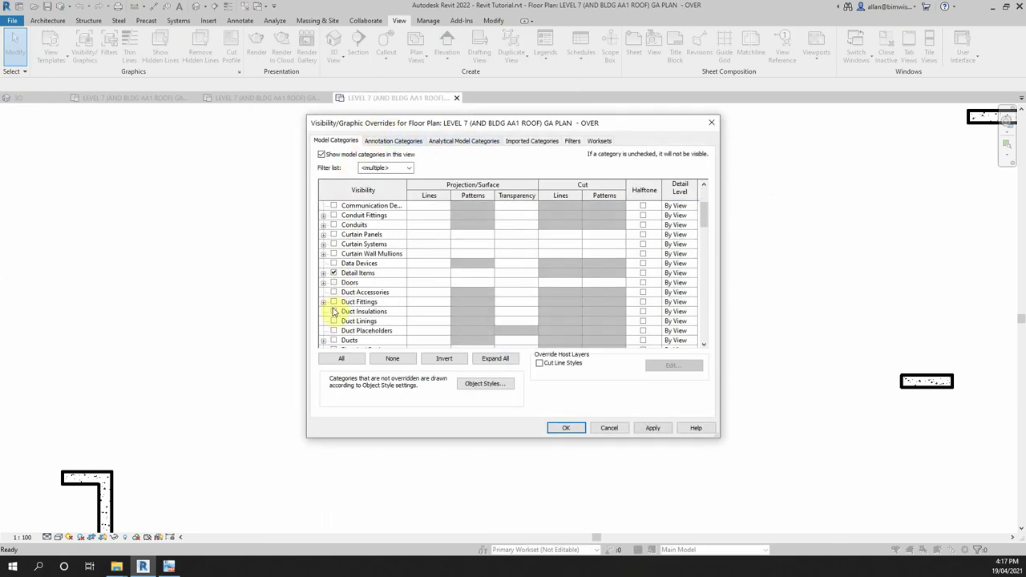
scroll(334, 314, down, 1)
scroll(334, 314, down, 1)
click(336, 305)
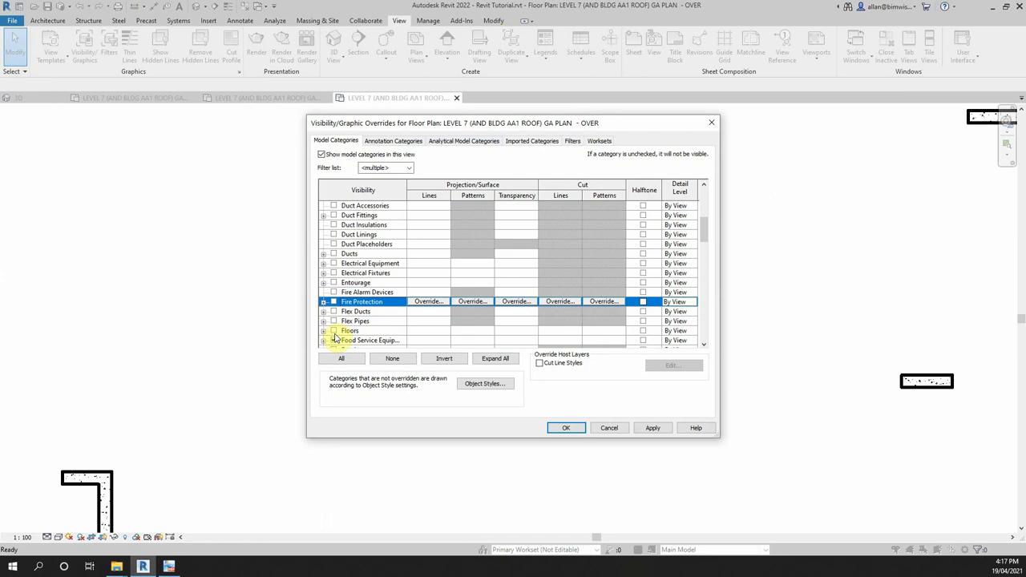
click(343, 340)
scroll(343, 332, down, 1)
scroll(345, 312, down, 2)
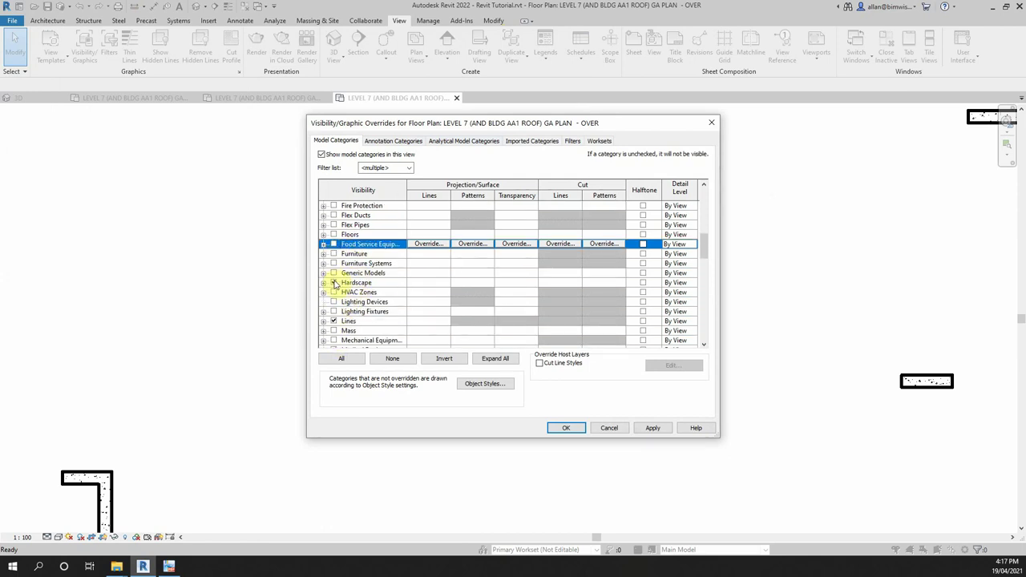
click(337, 283)
click(344, 322)
scroll(345, 304, down, 2)
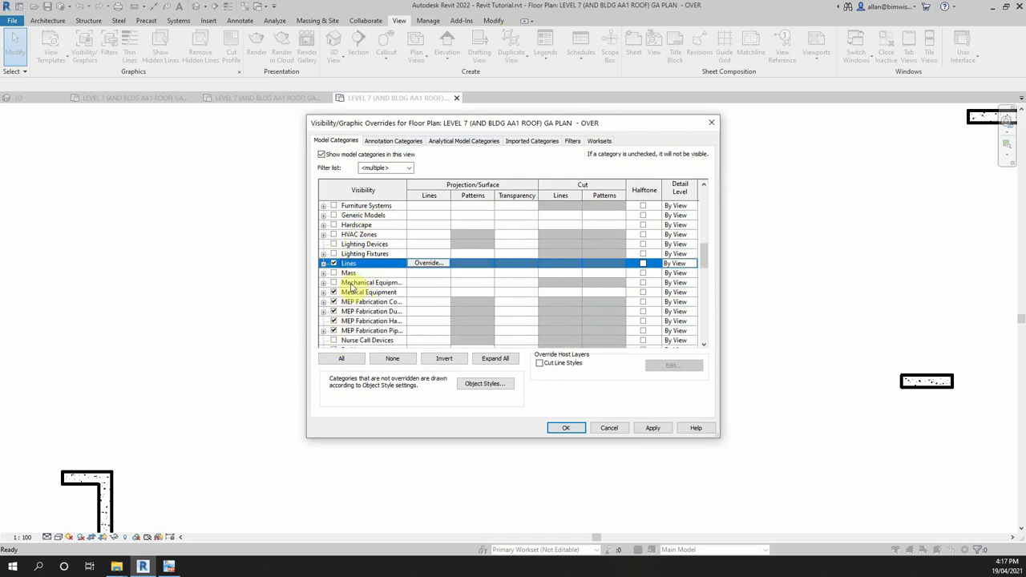
Hide the Medical Equipment, MEP Fabrication and Signage categories
click(334, 292)
click(334, 311)
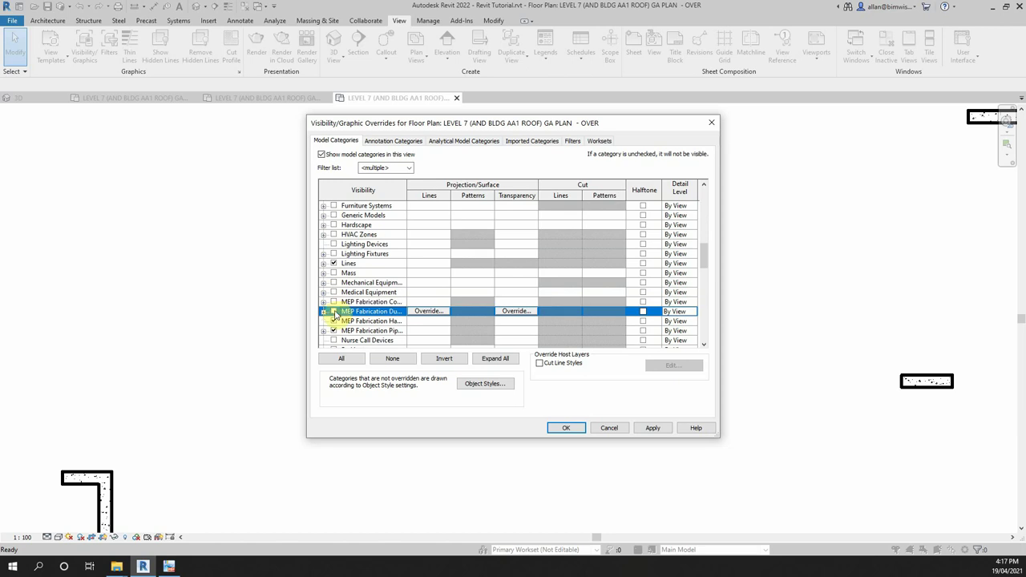
click(335, 330)
scroll(346, 289, down, 2)
scroll(355, 240, down, 1)
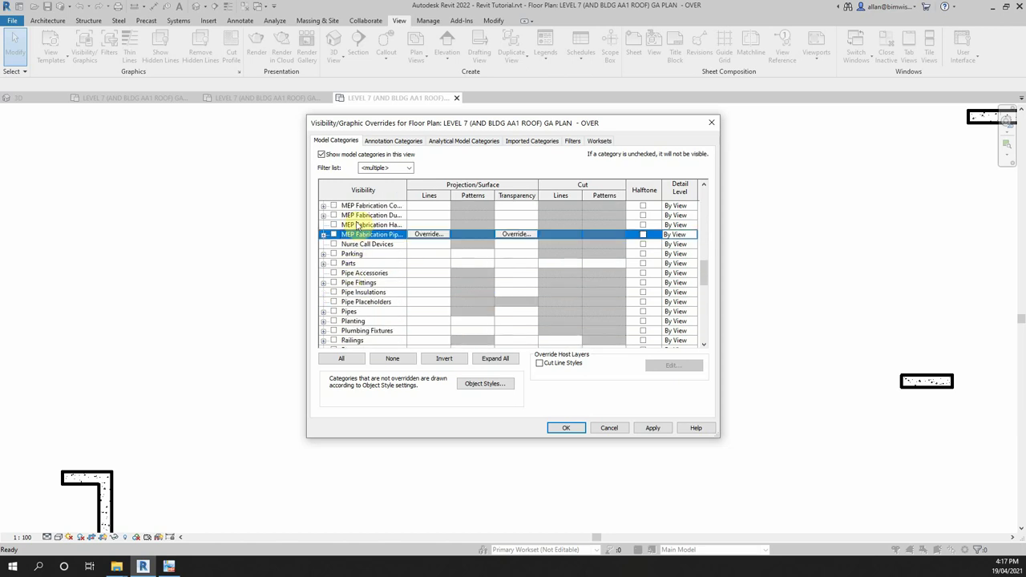
scroll(357, 241, down, 1)
scroll(353, 264, down, 1)
scroll(349, 281, down, 1)
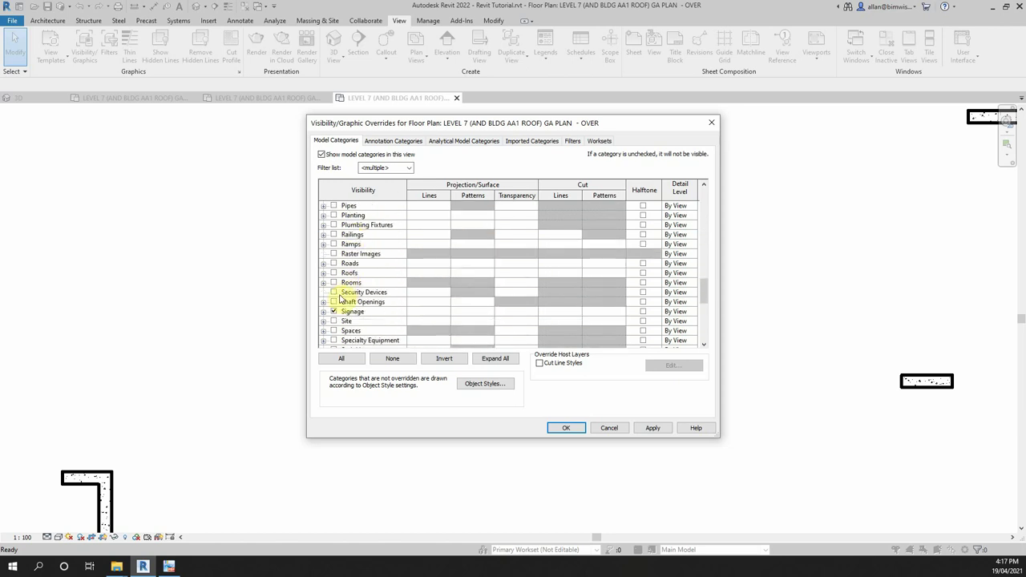
scroll(336, 295, down, 1)
click(333, 292)
scroll(335, 294, down, 2)
scroll(335, 293, down, 1)
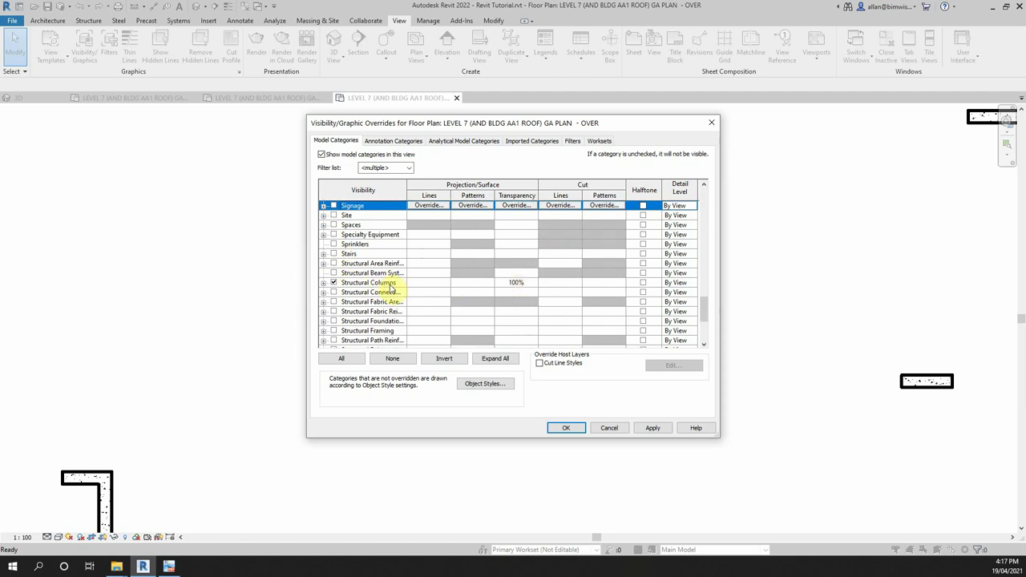
Adjust Structural Columns transparency, hide Rebar Couplers, Temporary Structures and Vertical Circulation, keep Walls, and apply
click(517, 286)
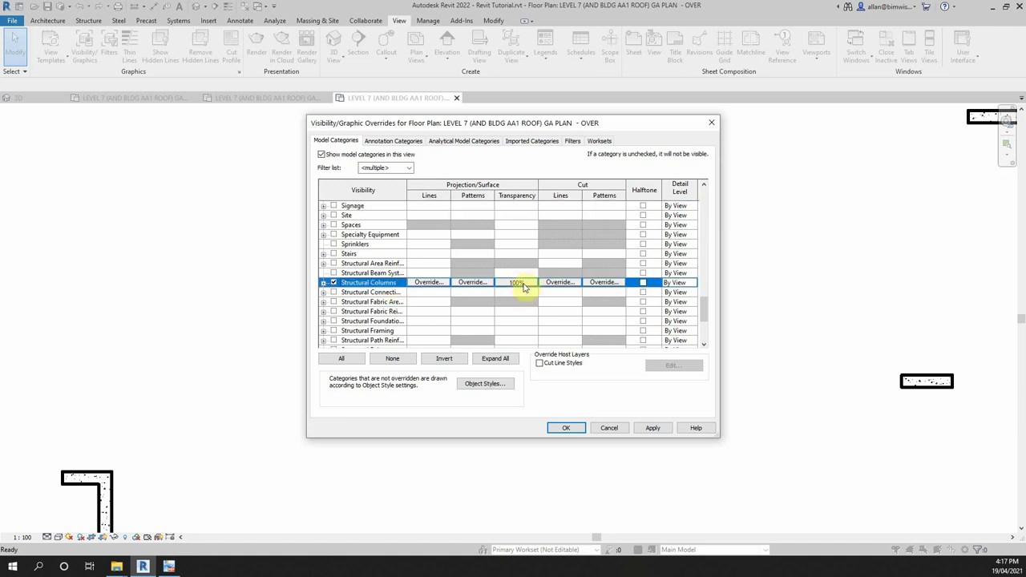
click(523, 287)
click(542, 294)
scroll(481, 301, down, 3)
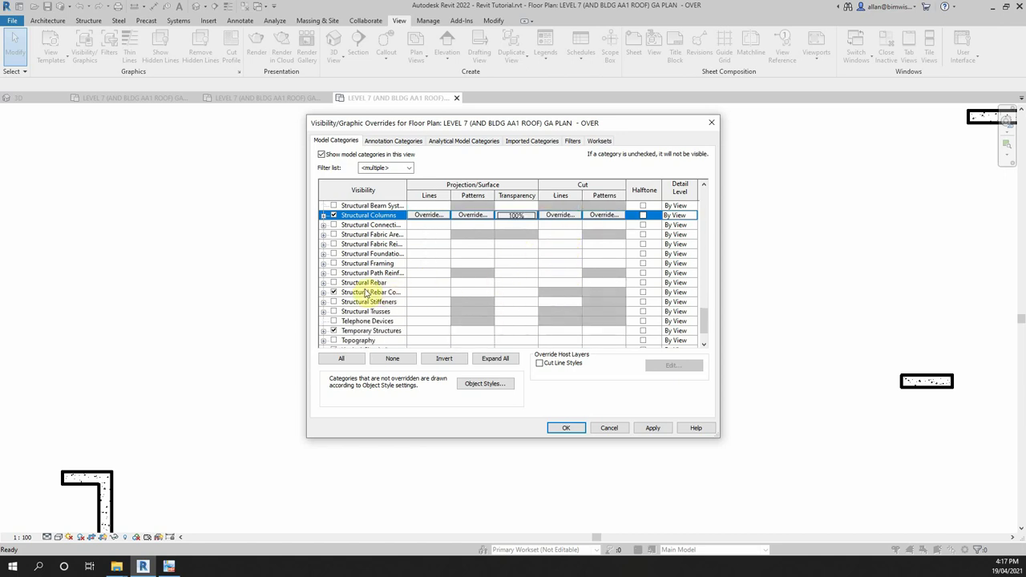
click(335, 294)
click(336, 330)
scroll(361, 303, down, 2)
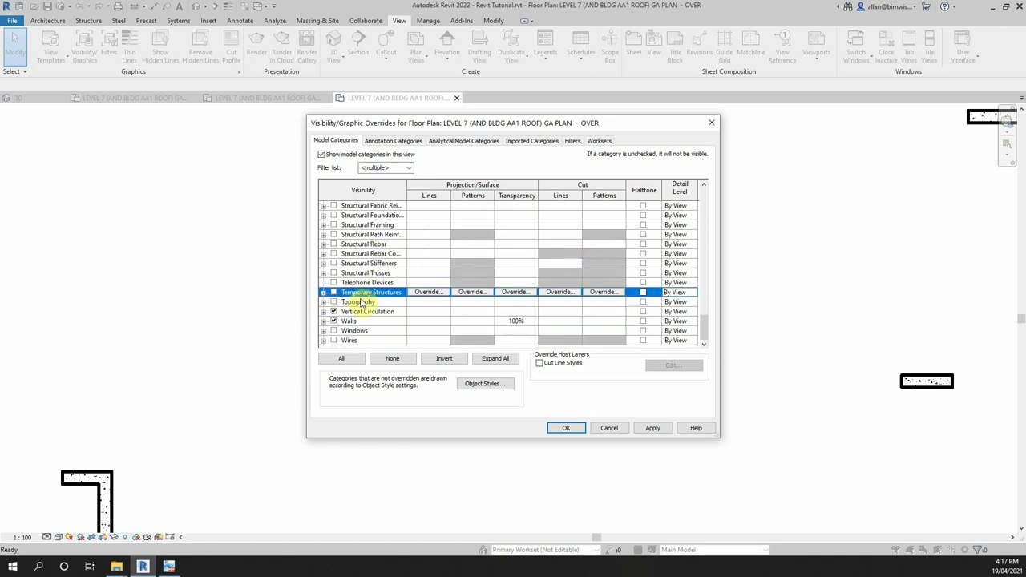
click(333, 312)
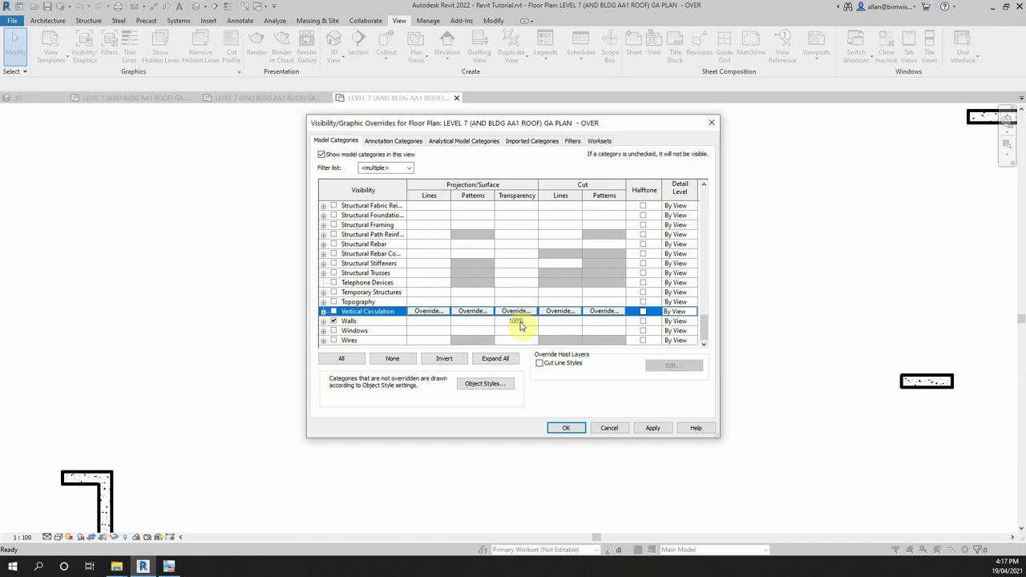
click(520, 324)
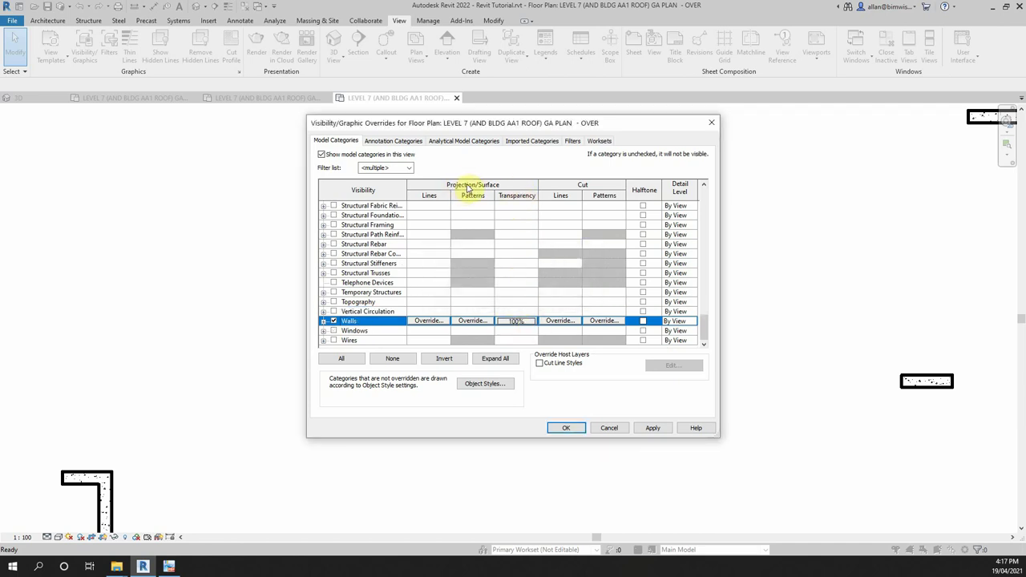
click(567, 428)
Close the Level 7 OVER and UNDER plan views
scroll(458, 126, down, 1)
scroll(458, 104, down, 1)
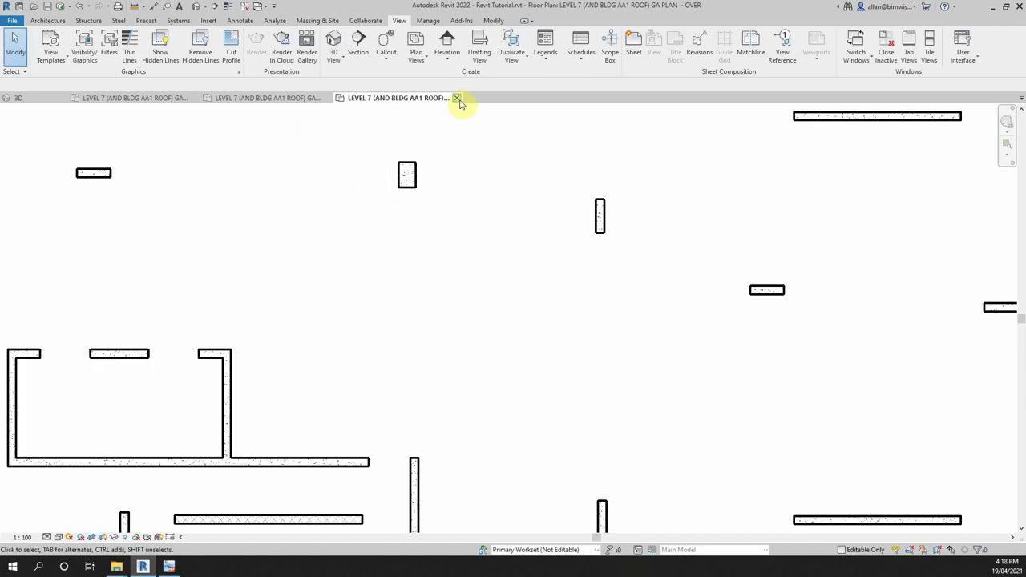
scroll(507, 192, down, 2)
click(456, 98)
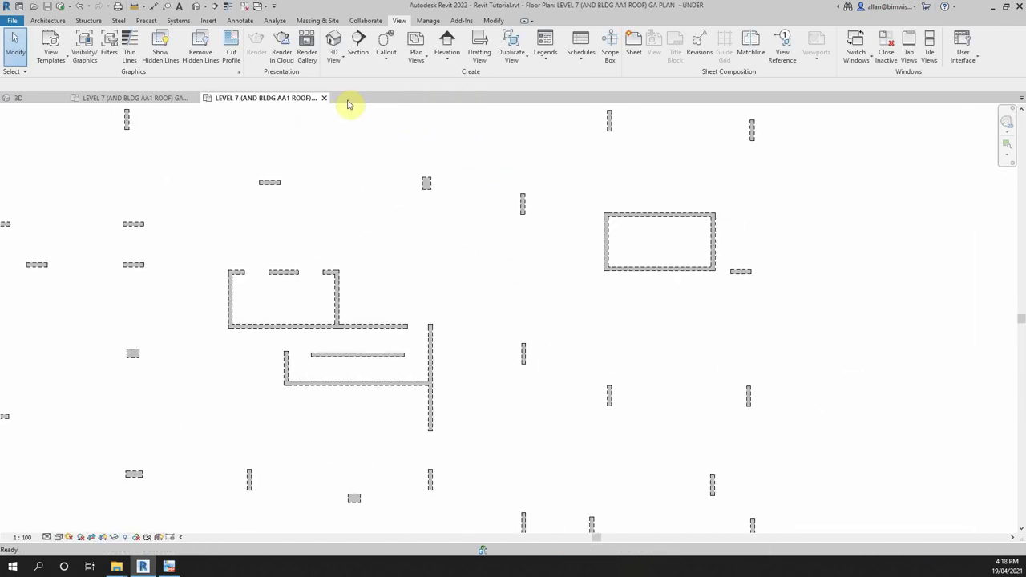
click(325, 97)
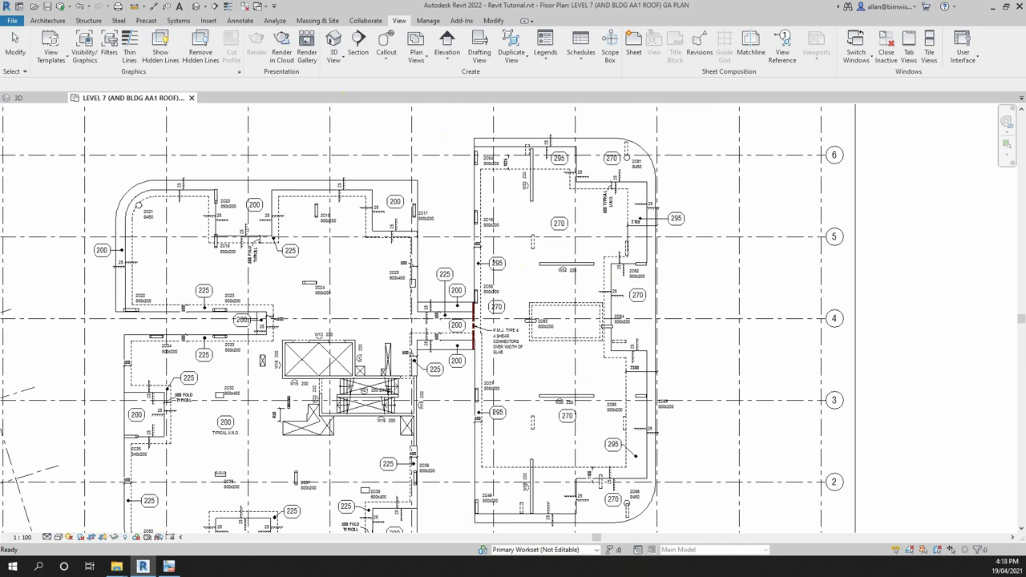
Create new sheet S0904 from the Sheets group using the B1 title block
scroll(377, 321, down, 5)
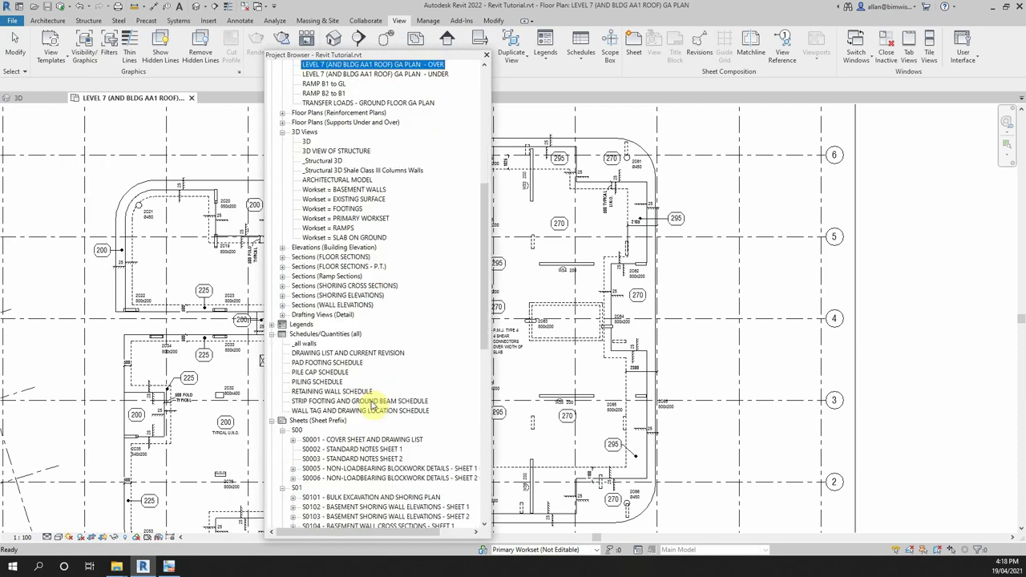
scroll(377, 321, down, 5)
click(316, 343)
right_click(318, 345)
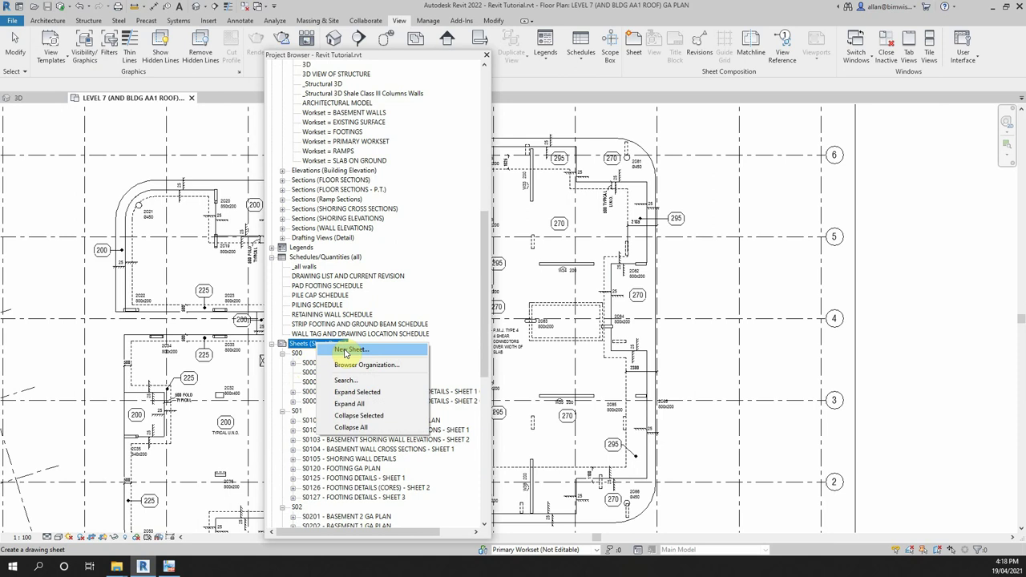
click(346, 351)
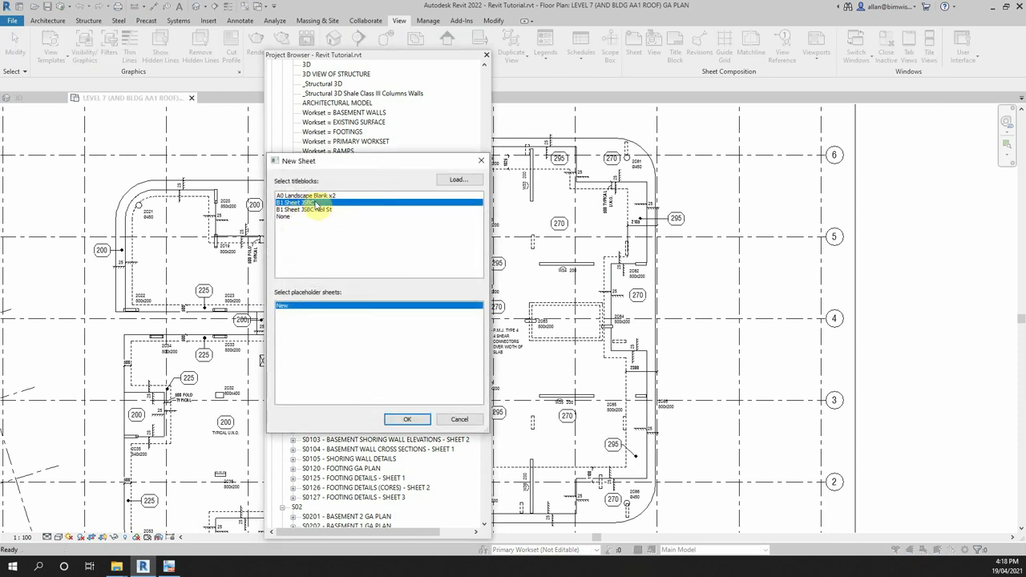
click(409, 420)
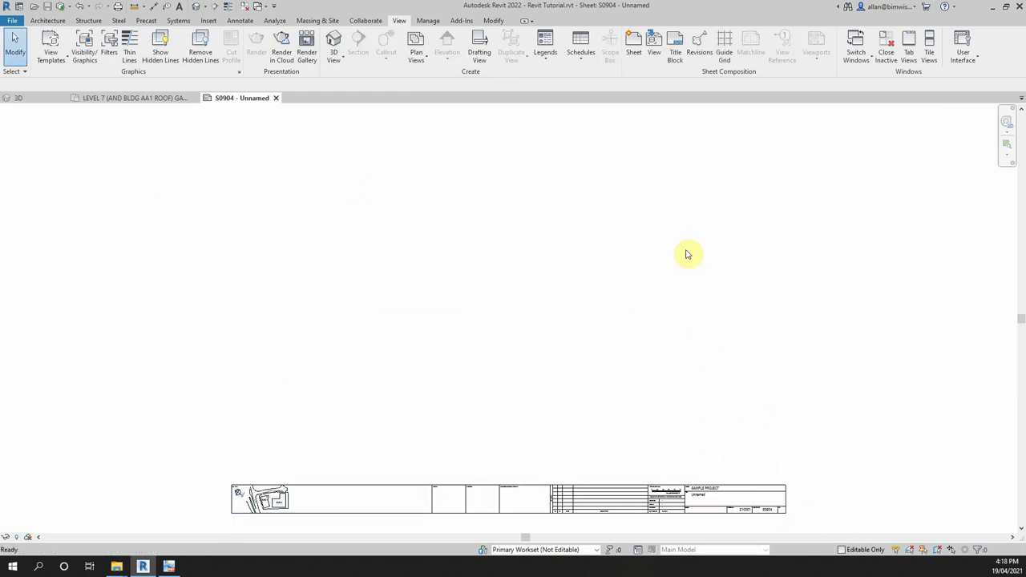
Trace the left, top and right sheet border edges with detail lines (DL)
key(d)
key(l)
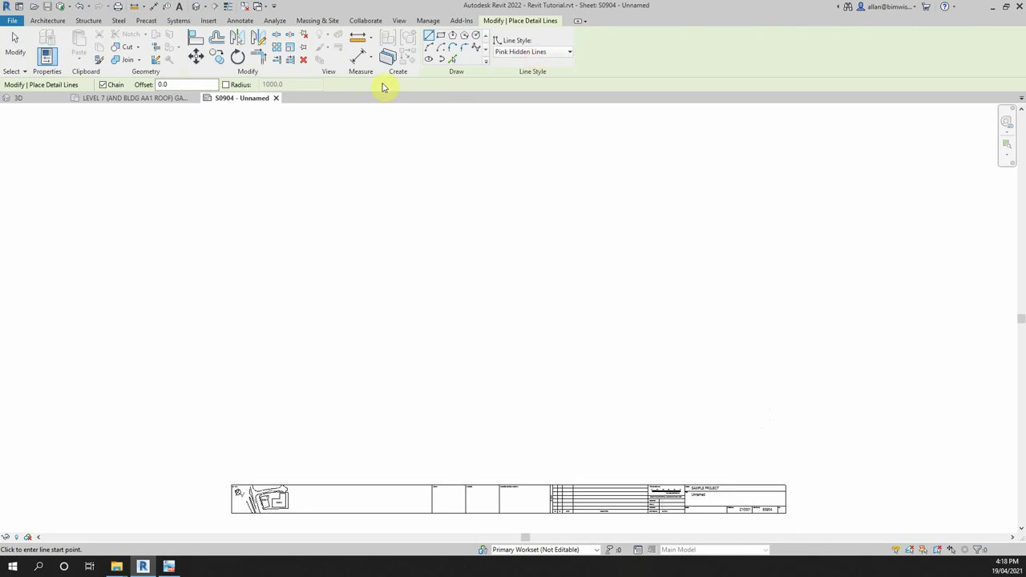
click(232, 257)
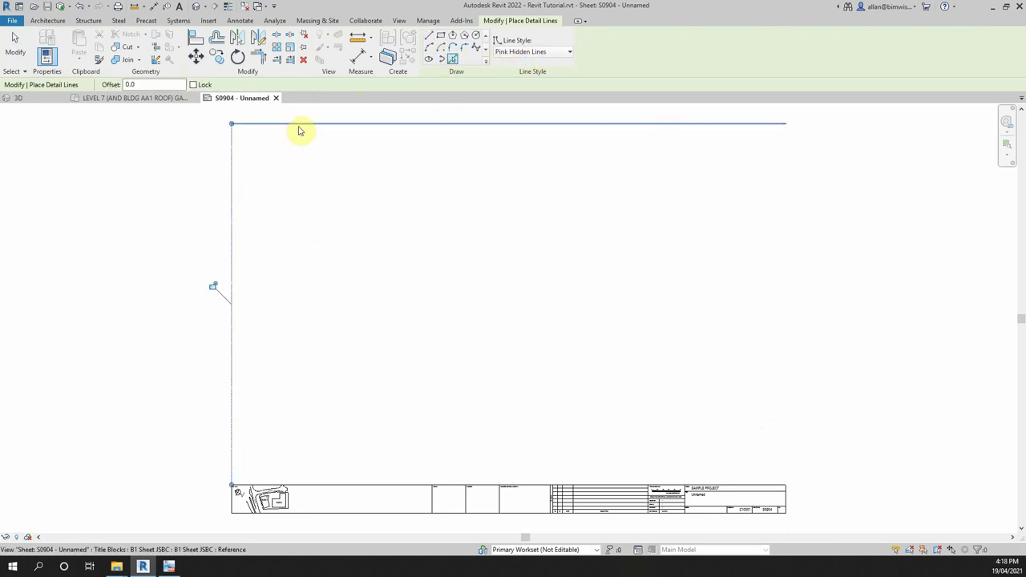
click(298, 129)
click(789, 162)
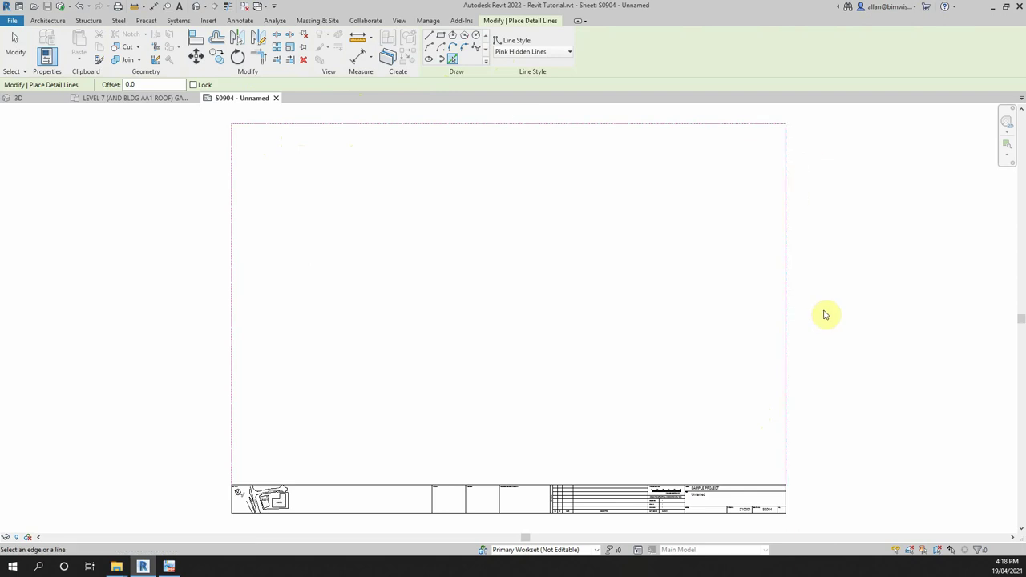
key(Escape)
key(Escape)
Review sheet S0904's properties, moving the palette aside
scroll(827, 275, down, 1)
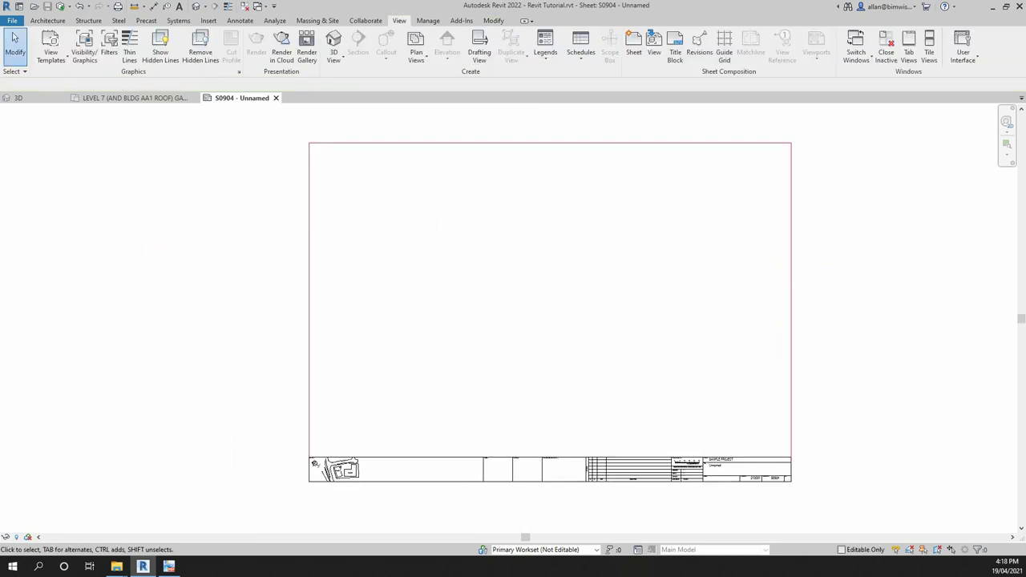
key(ctrl+1)
mouse_move(332, 74)
mouse_down()
mouse_move(364, 72)
mouse_move(5, 72)
mouse_up()
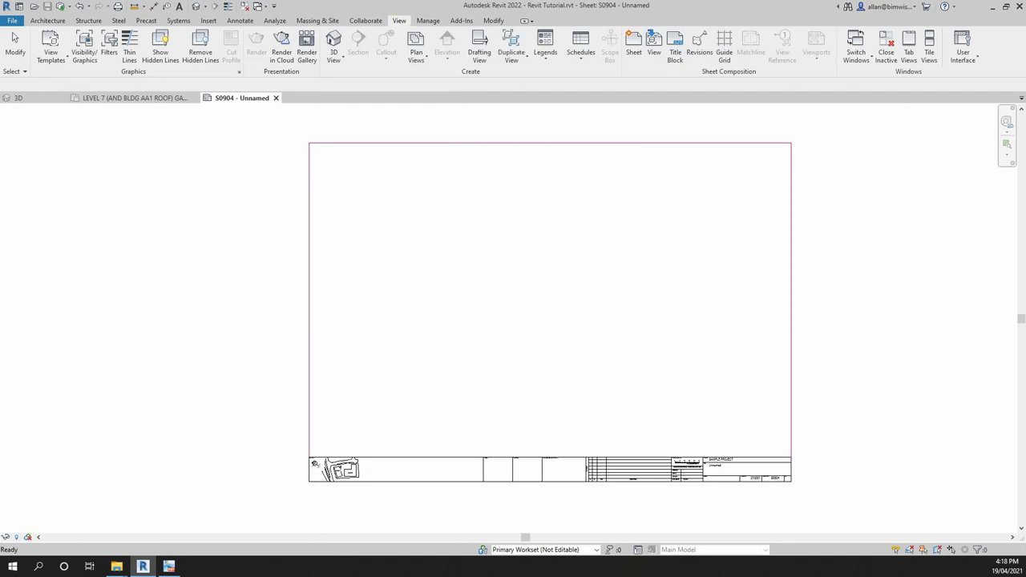
Open the LEVEL 7 GA PLAN floor plan view from the Project Browser
click(476, 270)
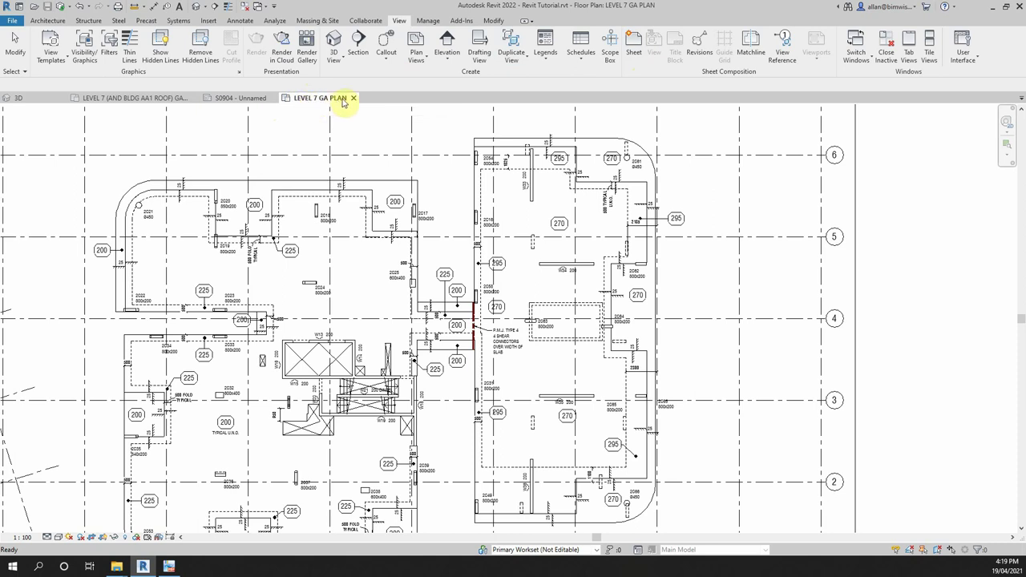
Place the LEVEL 7 GA PLAN viewport on sheet S0904
click(238, 97)
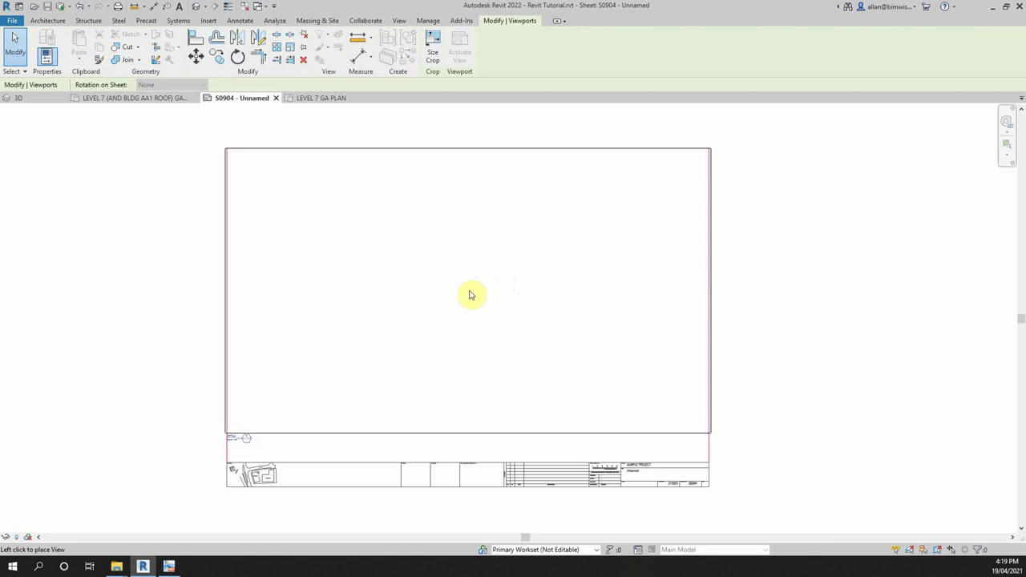
click(472, 295)
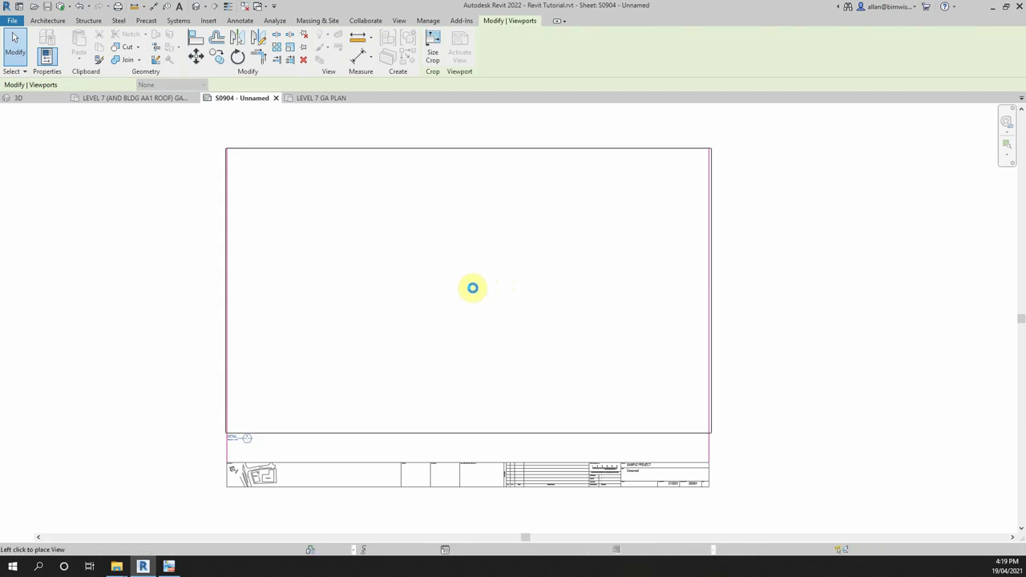
click(437, 305)
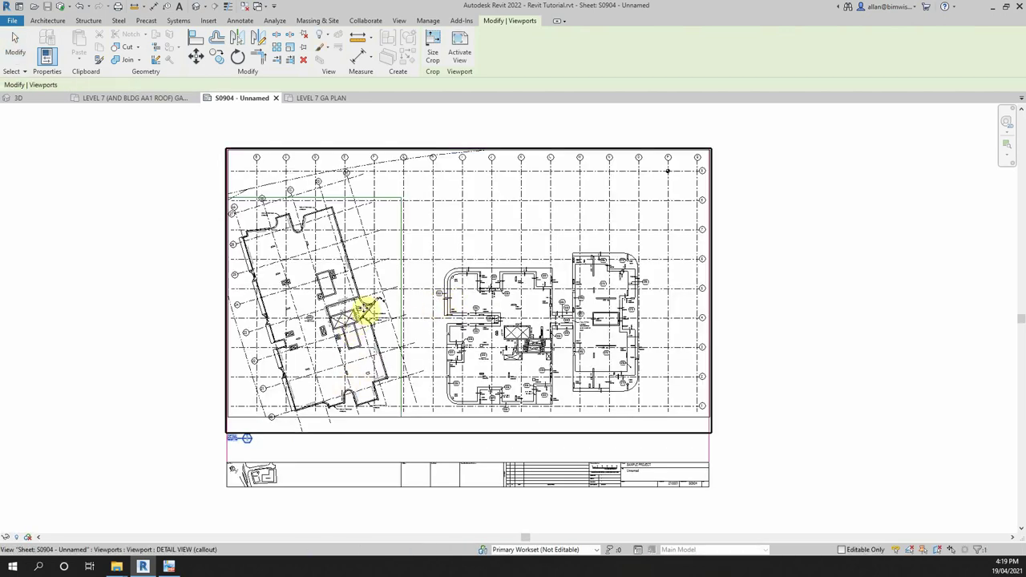
Set the viewport type to VIEW TITLE and check the title beneath the plan
key(ctrl+1)
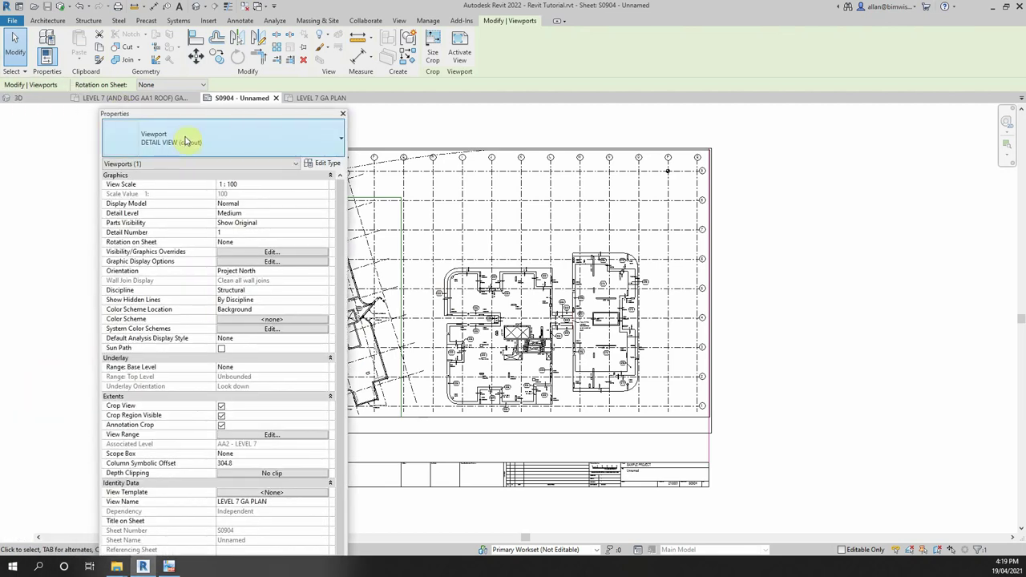
click(251, 142)
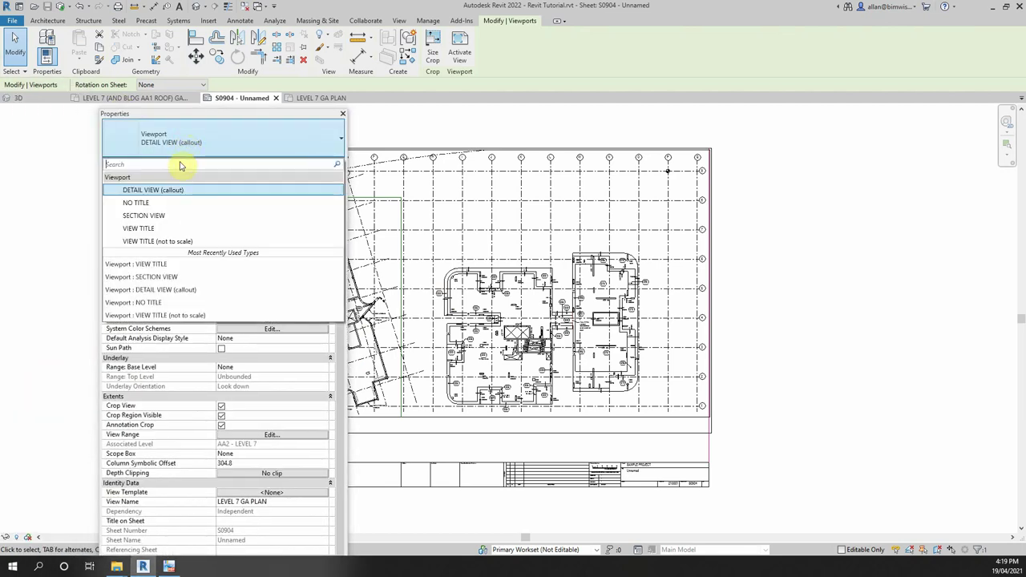
click(140, 229)
click(342, 113)
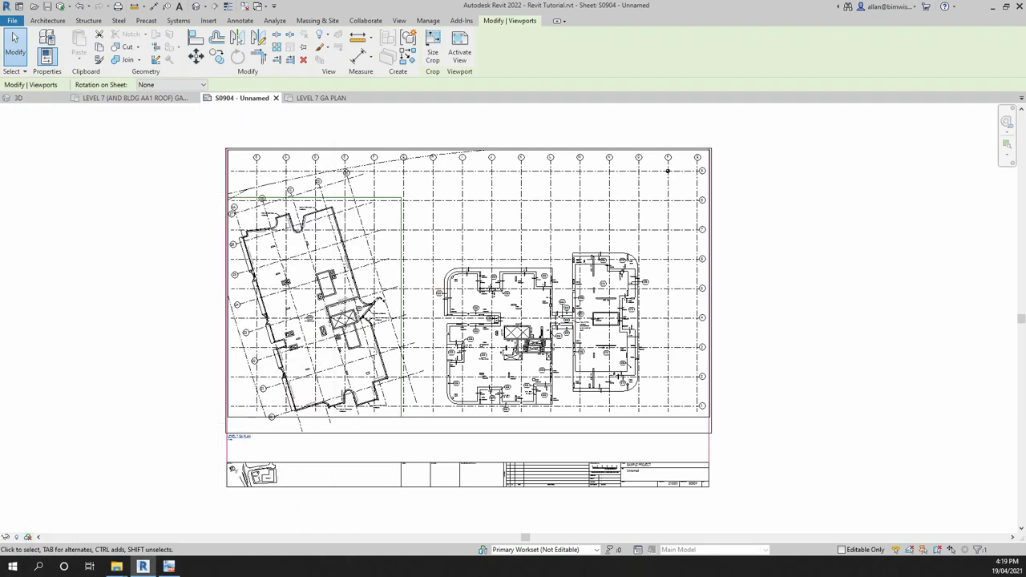
scroll(240, 445, up, 3)
click(243, 439)
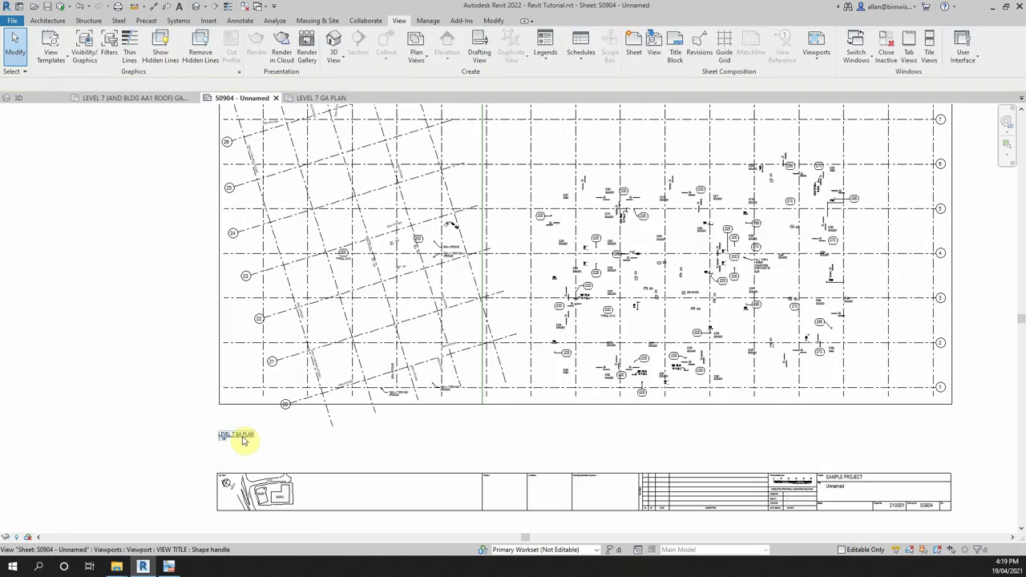
scroll(266, 448, up, 2)
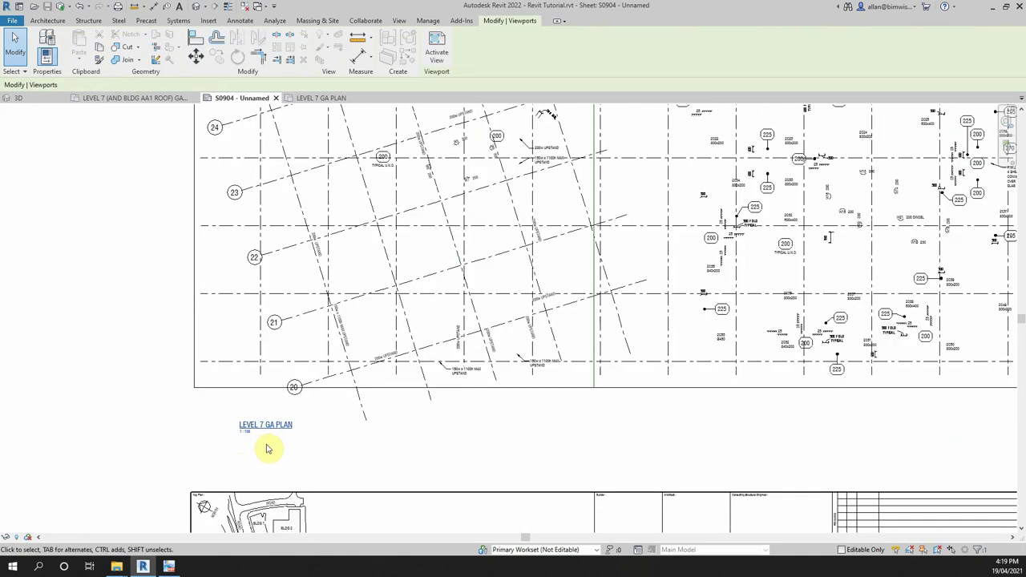
click(268, 449)
scroll(265, 401, down, 3)
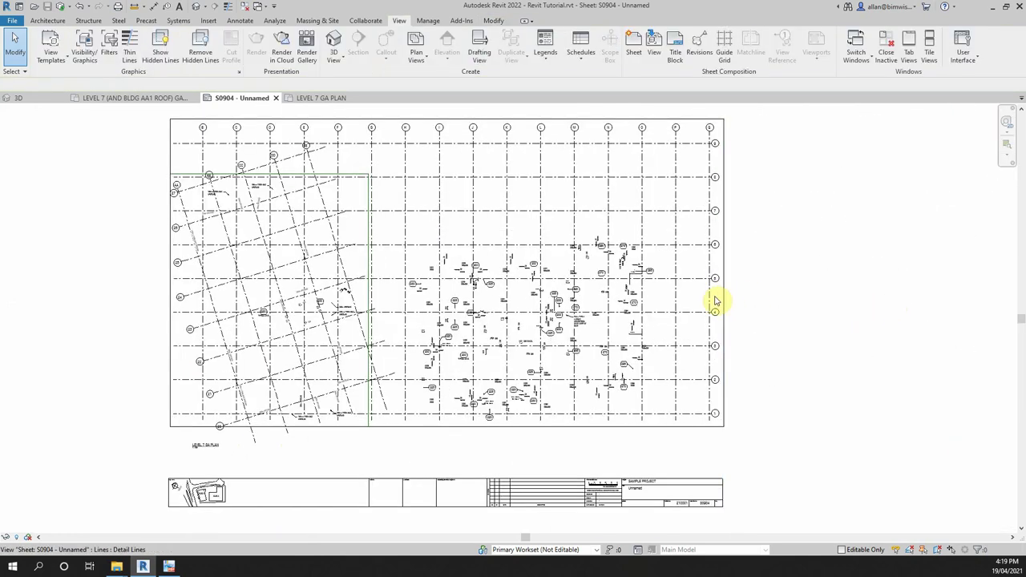
scroll(561, 291, up, 2)
scroll(504, 360, up, 2)
scroll(508, 360, up, 2)
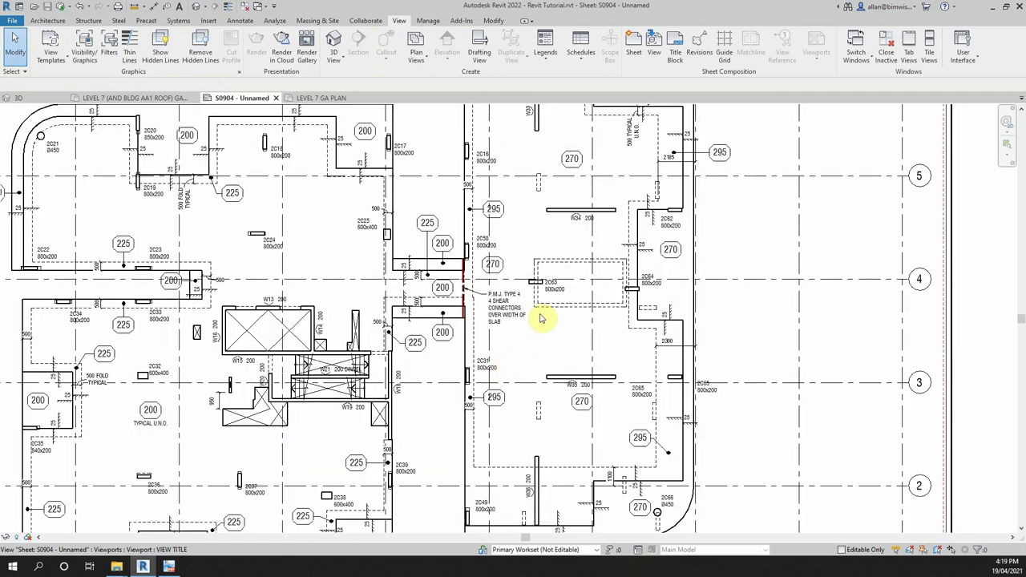
scroll(545, 297, down, 1)
scroll(657, 305, down, 2)
scroll(561, 305, down, 2)
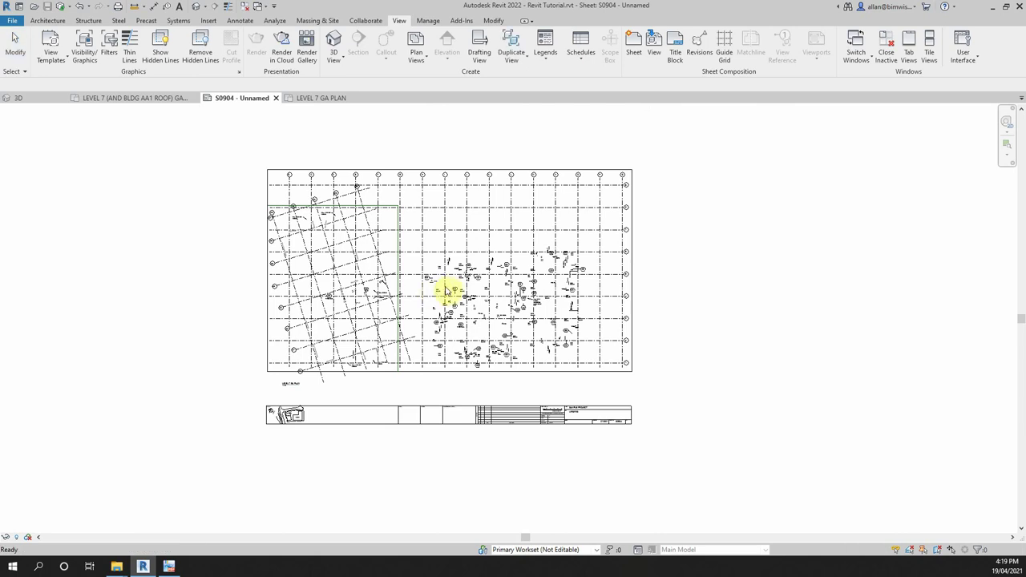
Drop a second plan viewport over the Level 7 GA plan on S0904 and inspect it closely
click(449, 289)
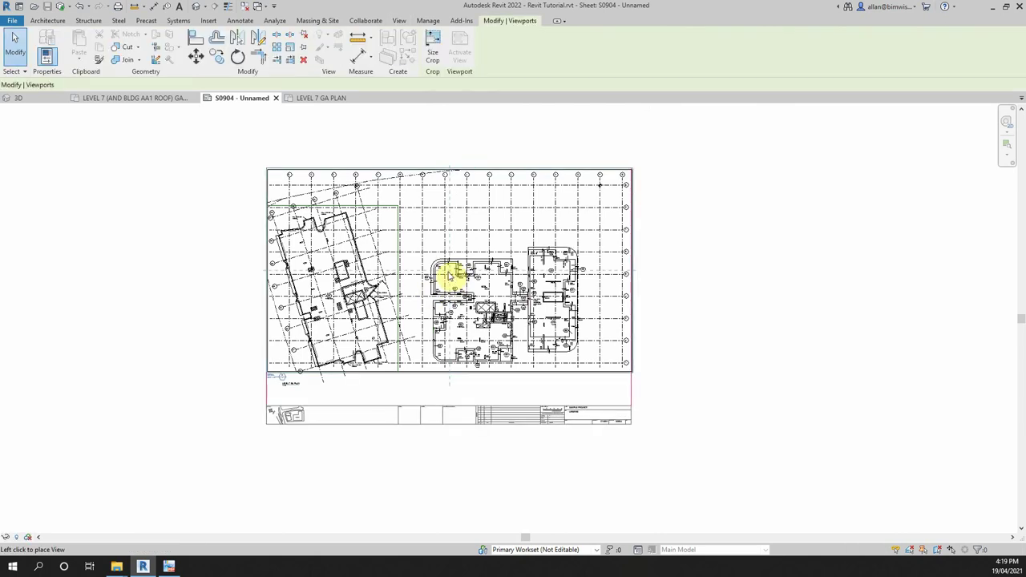
scroll(449, 275, up, 1)
scroll(449, 275, up, 1)
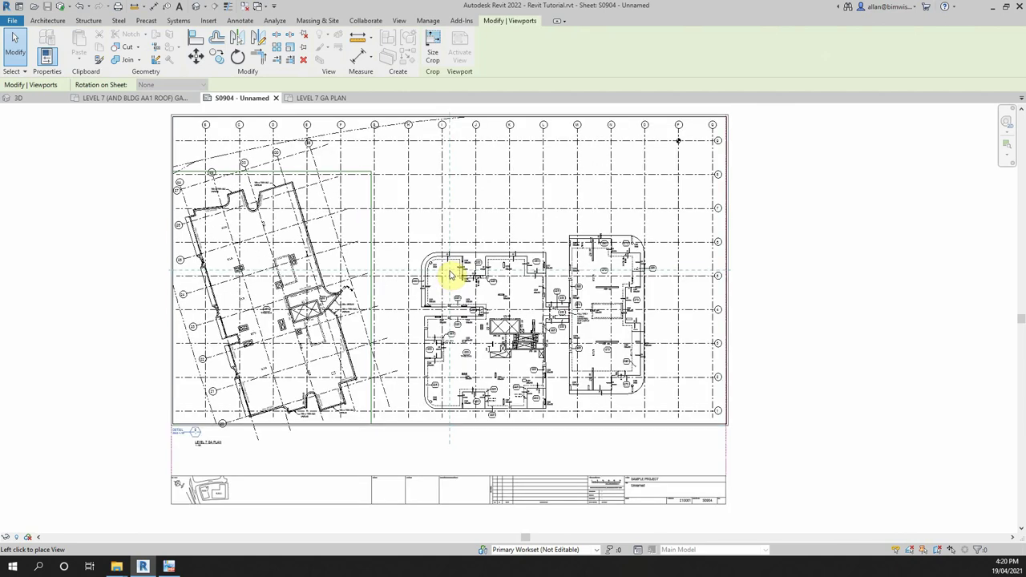
click(450, 274)
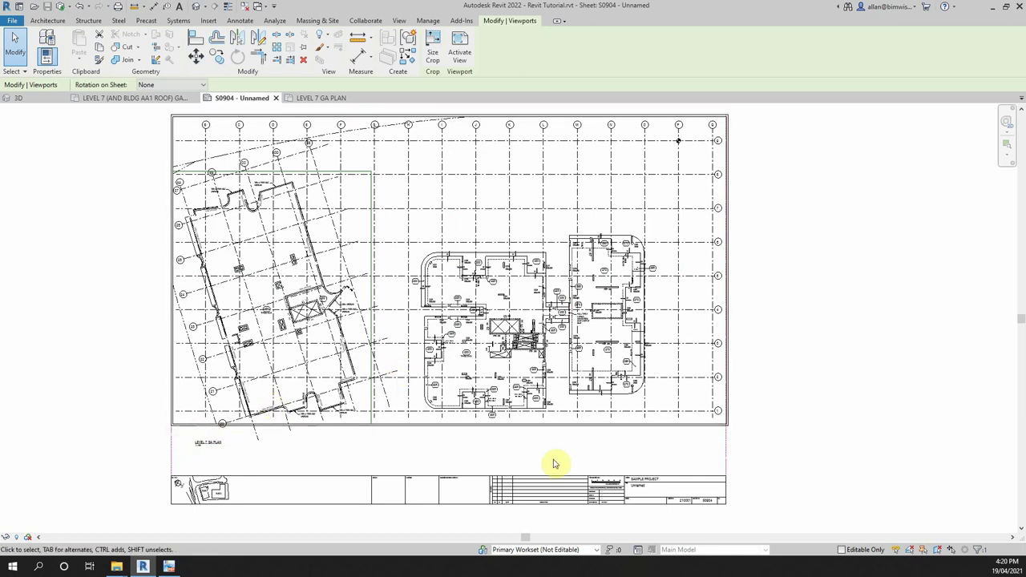
scroll(537, 453, up, 3)
scroll(525, 404, up, 4)
scroll(487, 281, up, 2)
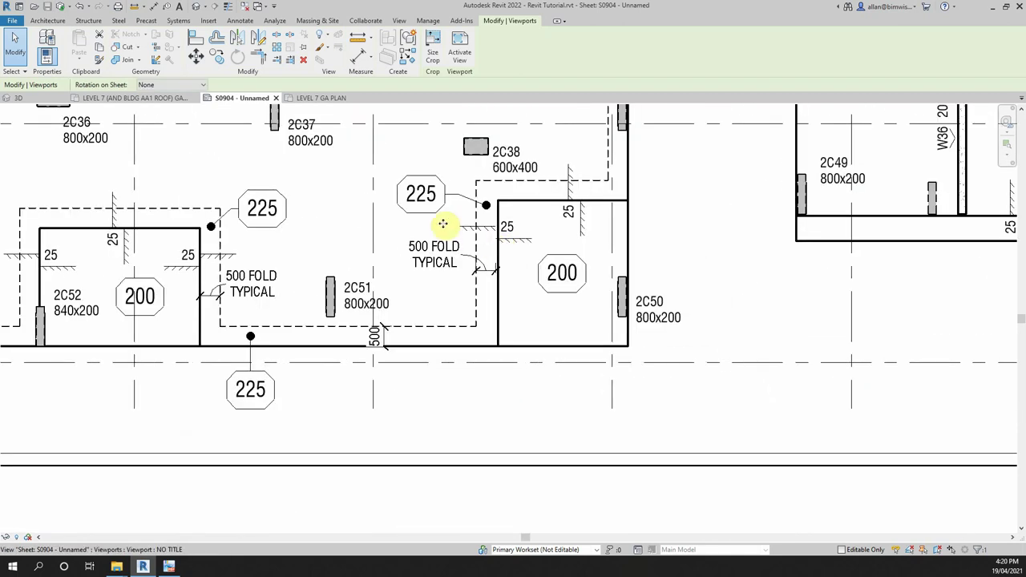
scroll(324, 291, up, 2)
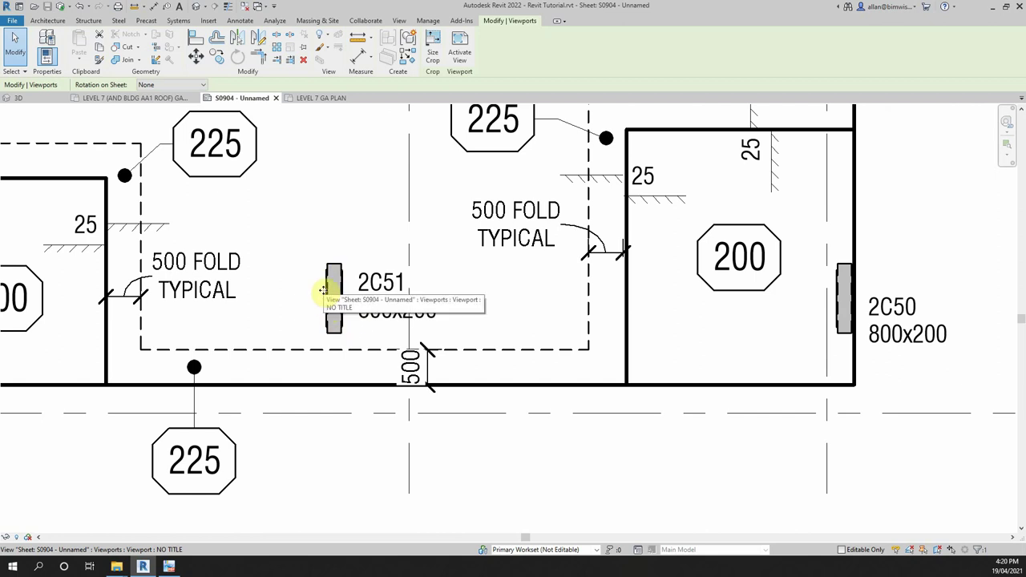
scroll(331, 305, down, 4)
scroll(348, 298, down, 5)
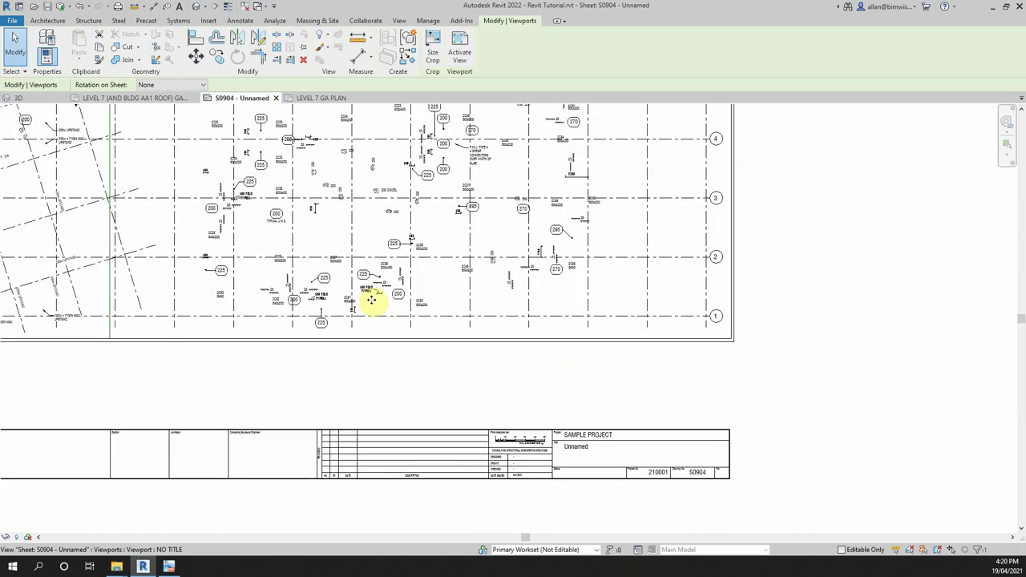
scroll(371, 300, down, 1)
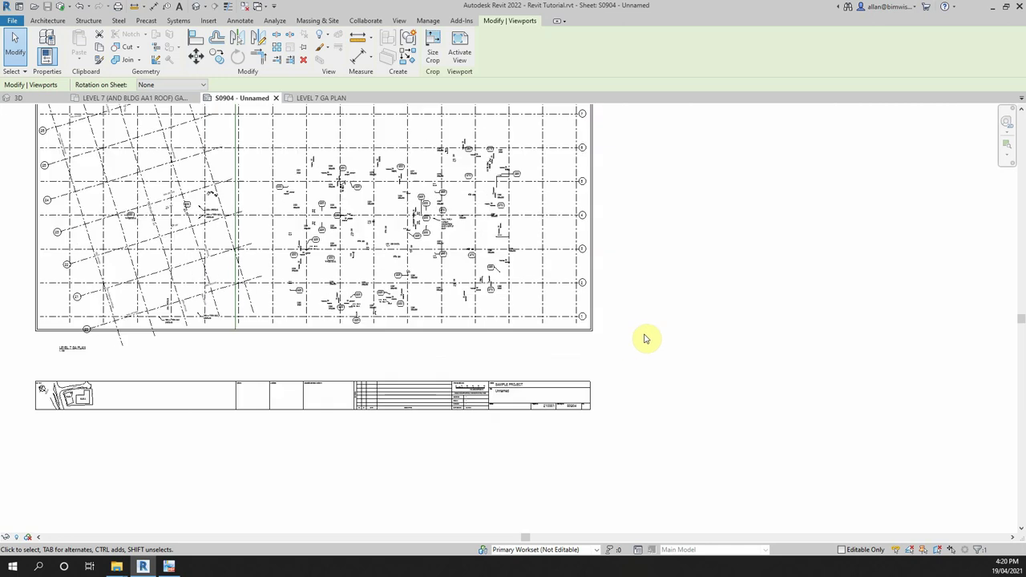
scroll(647, 339, down, 2)
Move the untitled viewport up so its plan aligns with the Level 7 GA plan
key(Escape)
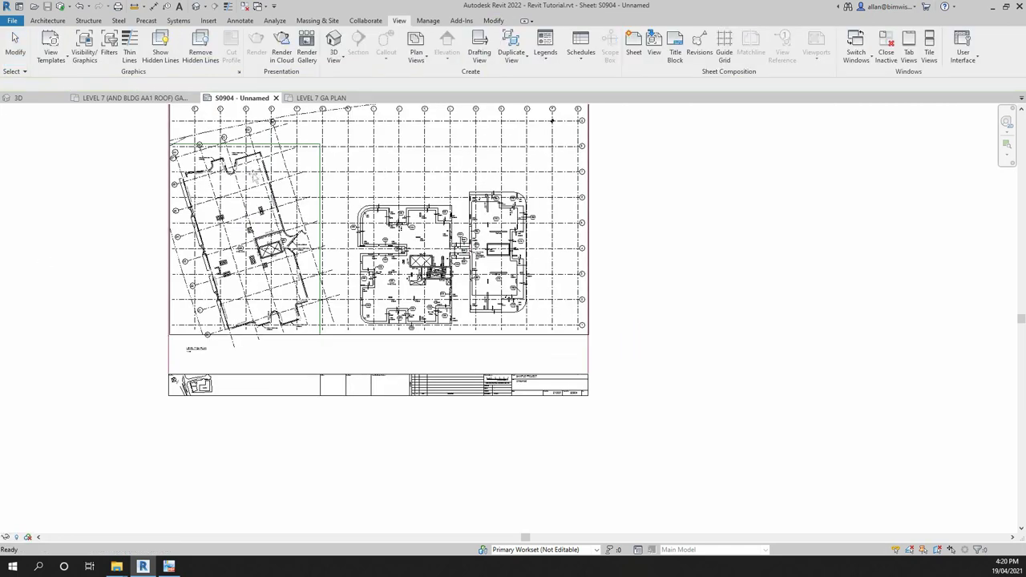
click(354, 190)
drag(355, 195, 382, 231)
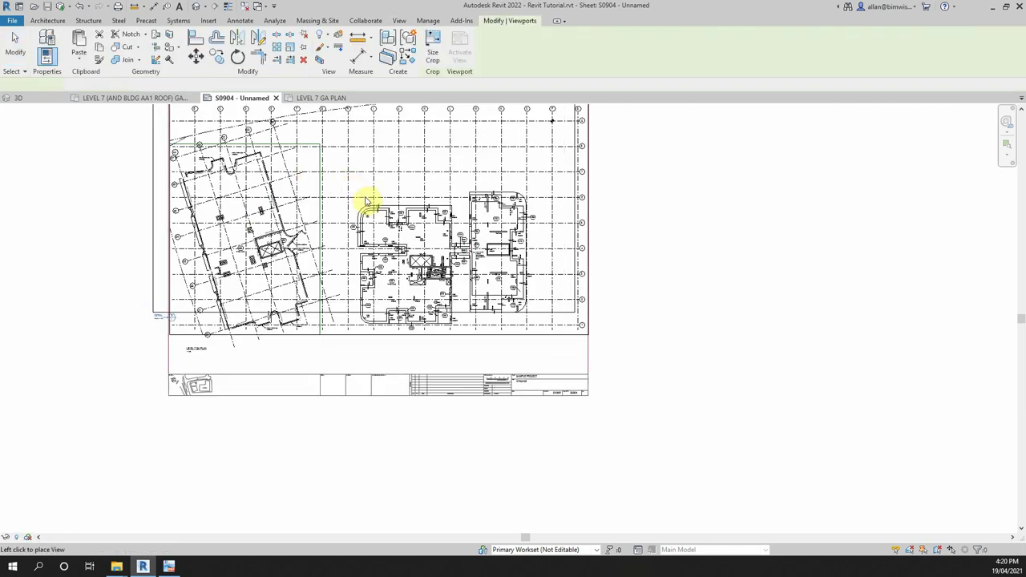
click(382, 222)
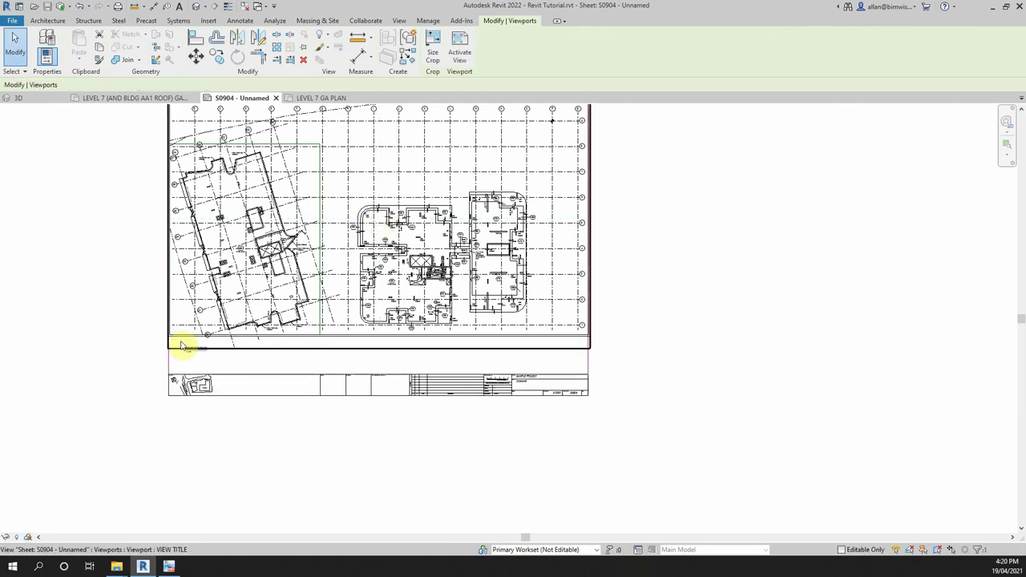
scroll(470, 366, up, 2)
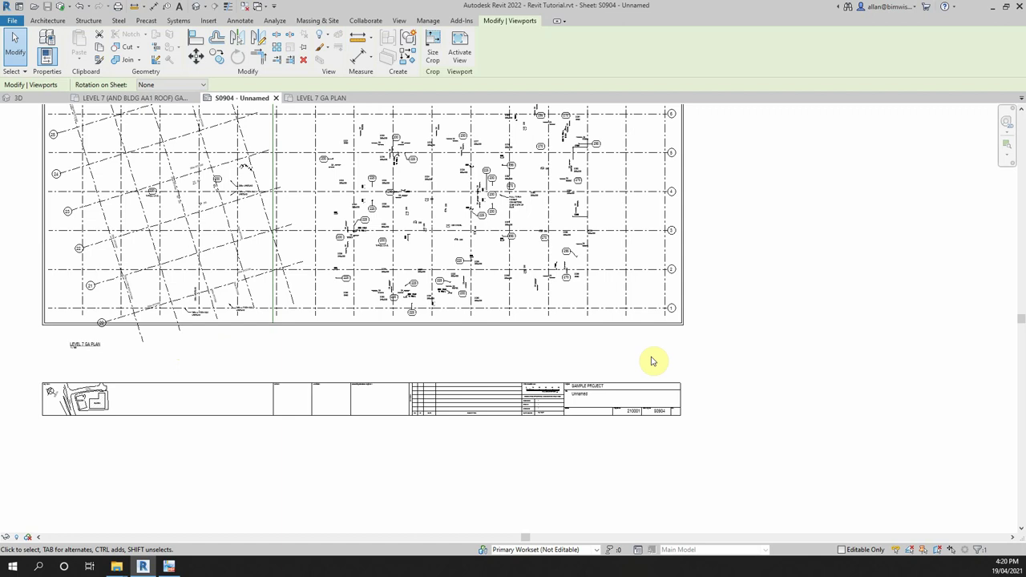
click(721, 369)
Zoom and pan around the sheet to verify the two plans line up
scroll(596, 286, down, 2)
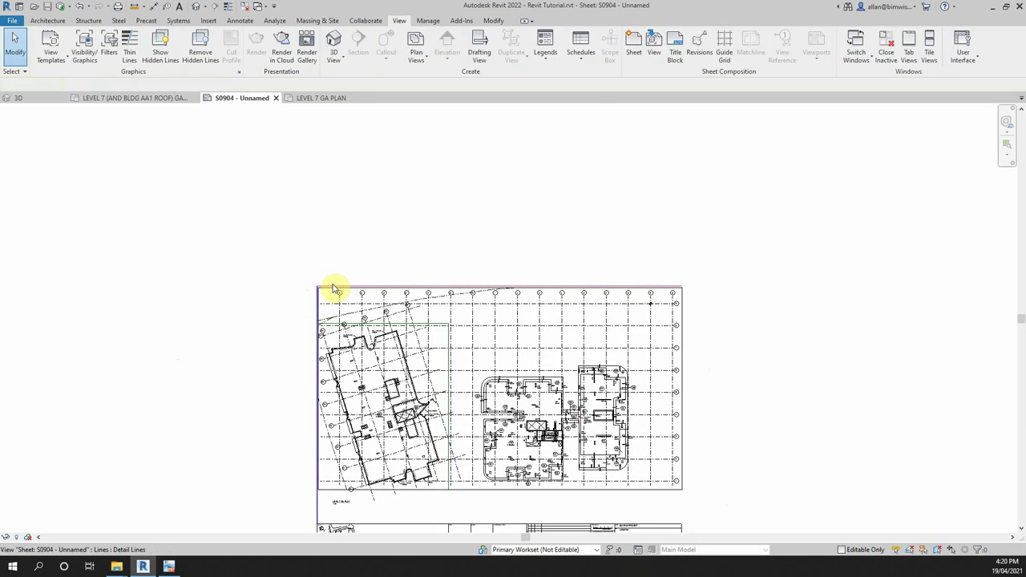
scroll(451, 428, up, 1)
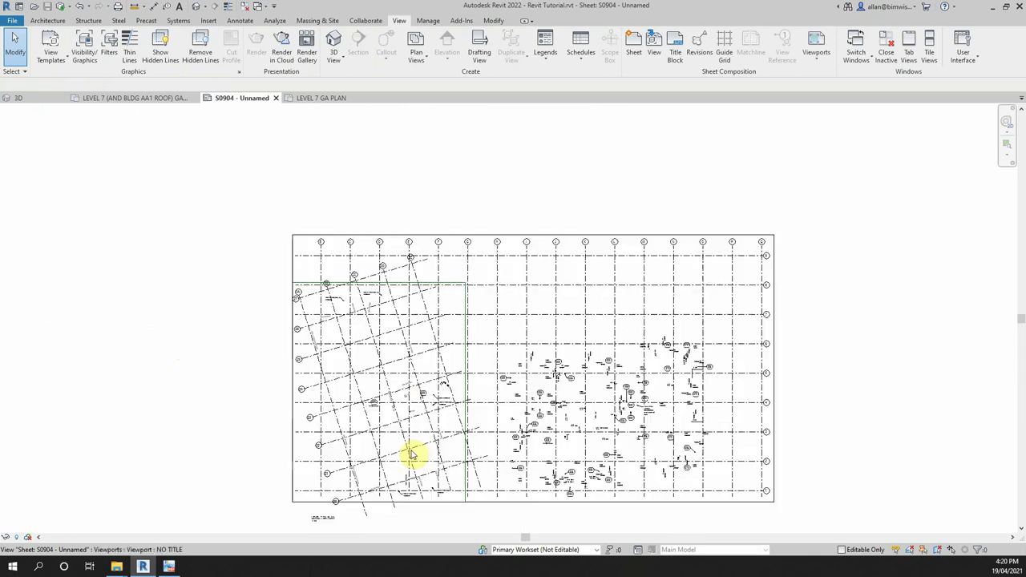
scroll(407, 454, up, 3)
scroll(666, 452, up, 2)
scroll(600, 406, up, 2)
scroll(489, 425, up, 3)
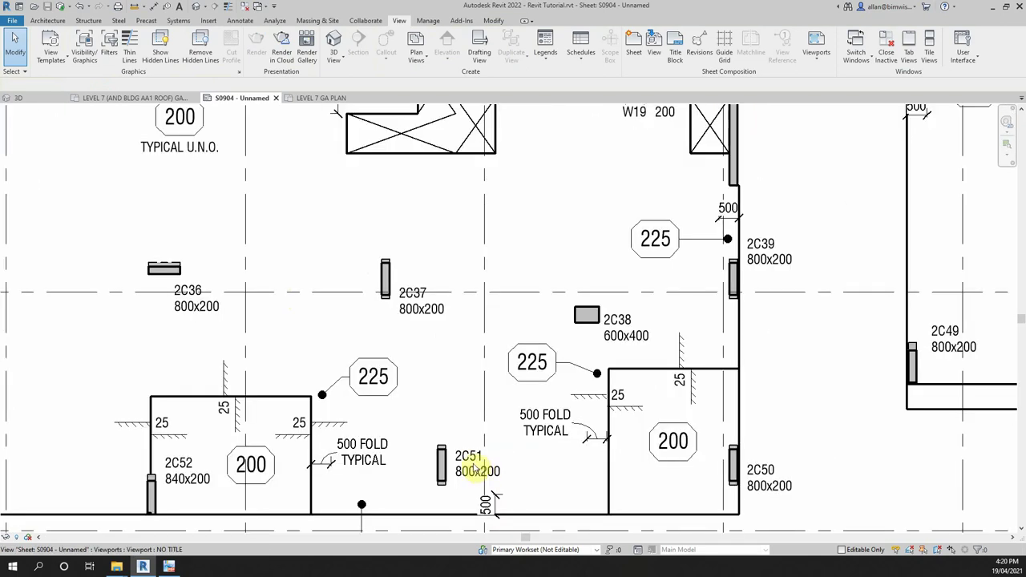
scroll(470, 474, up, 2)
scroll(409, 488, down, 2)
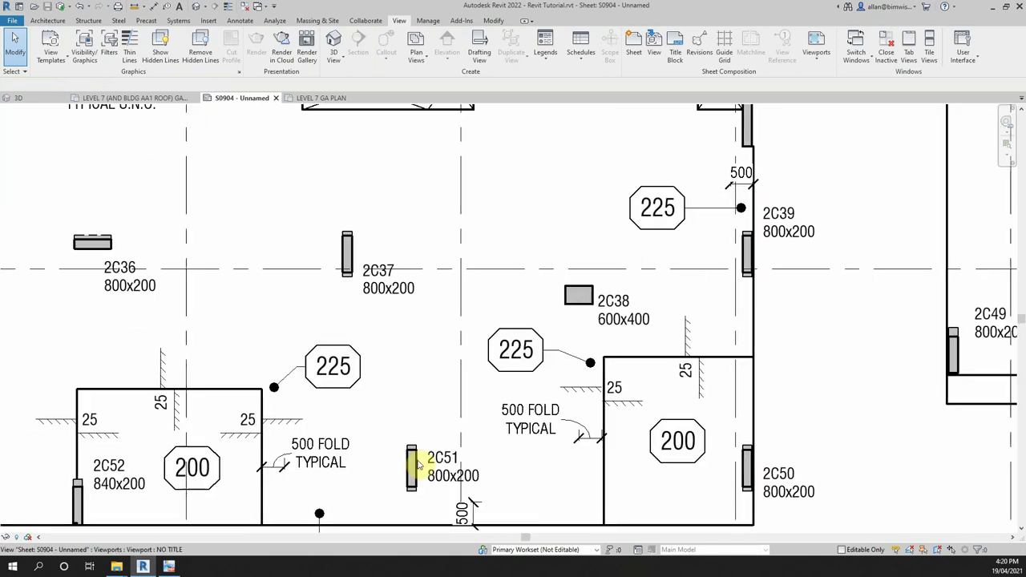
middle_drag(419, 465, 425, 199)
scroll(428, 204, down, 2)
middle_drag(425, 293, 477, 297)
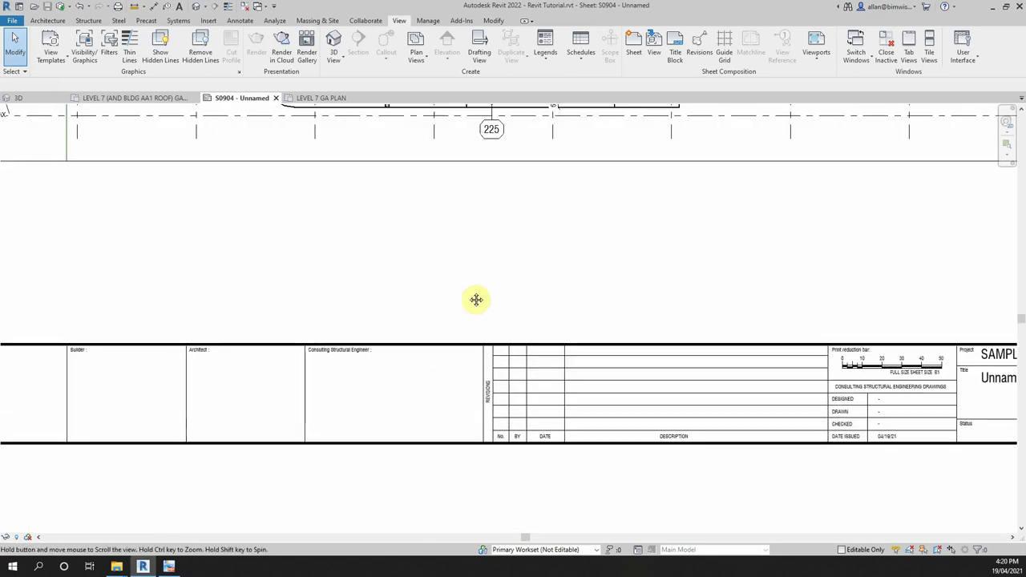
scroll(401, 374, down, 1)
scroll(509, 355, down, 3)
scroll(585, 363, up, 2)
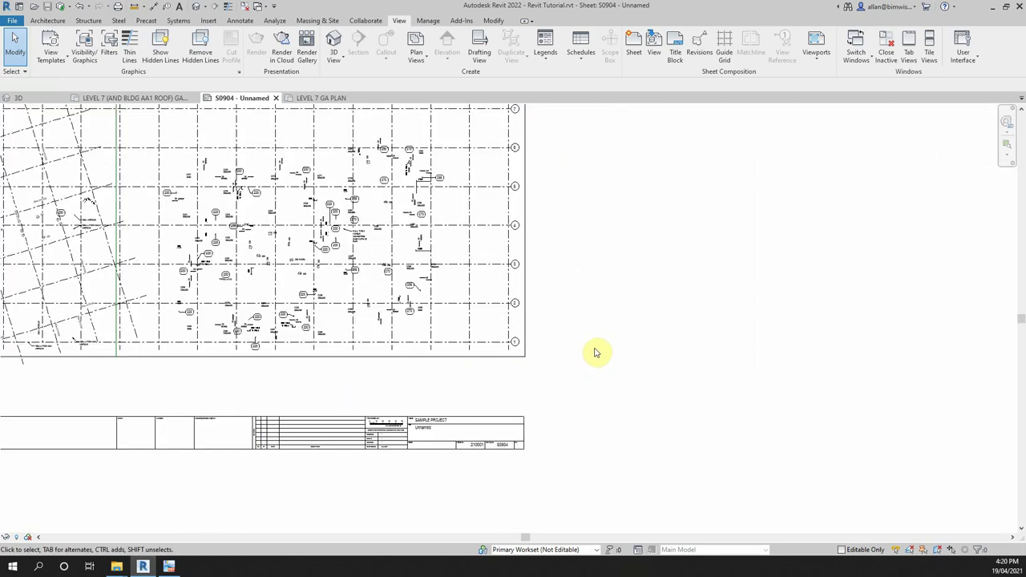
scroll(721, 449, up, 1)
scroll(744, 469, up, 1)
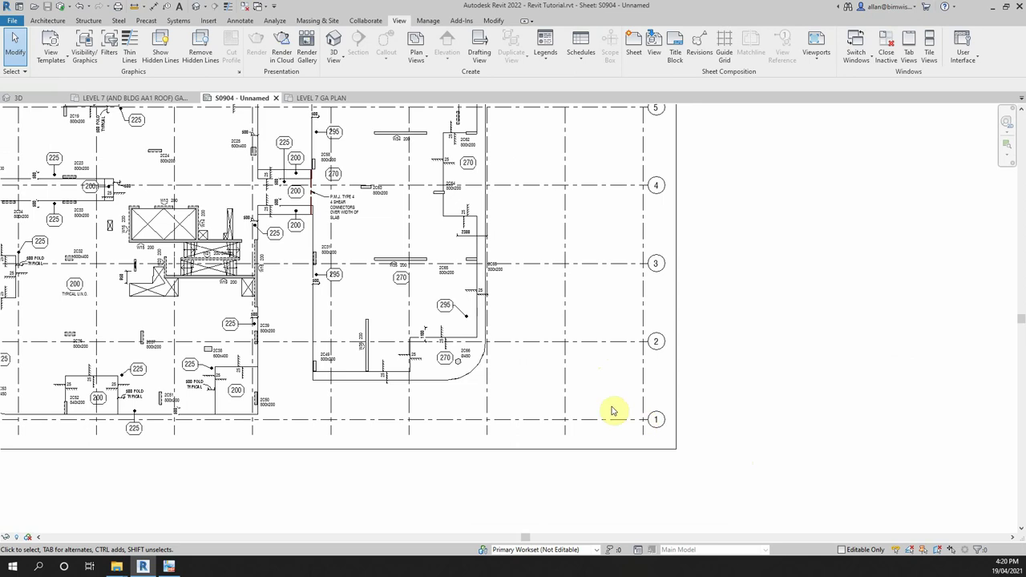
scroll(314, 373, up, 1)
Open GROUND GA PLAN, the view behind the untitled viewport on S0904
scroll(403, 369, up, 2)
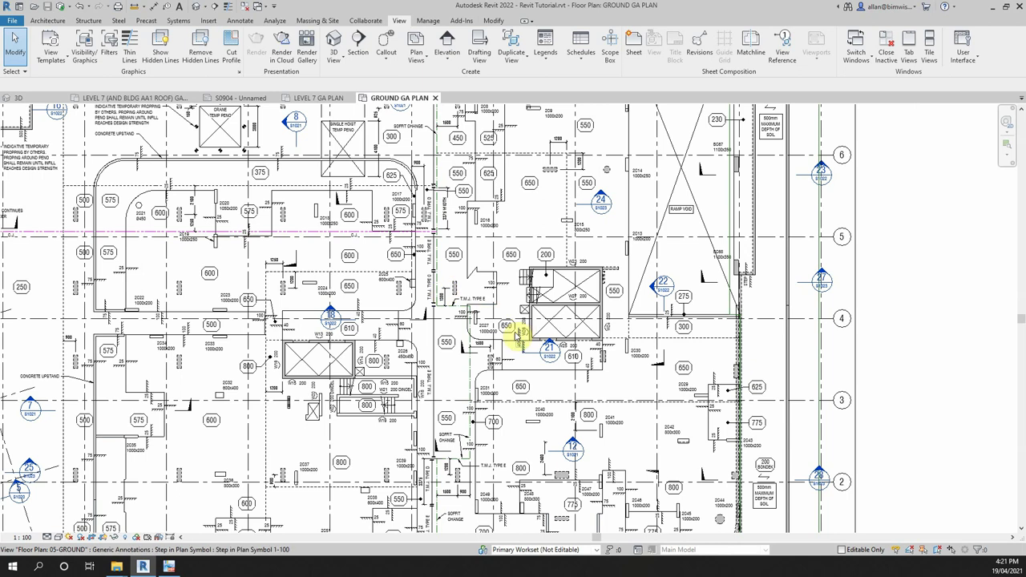
Duplicate GROUND GA PLAN as GROUND GA PLAN Copy 1 and open the tagless copy
scroll(465, 316, down, 2)
scroll(373, 298, down, 1)
scroll(461, 295, down, 1)
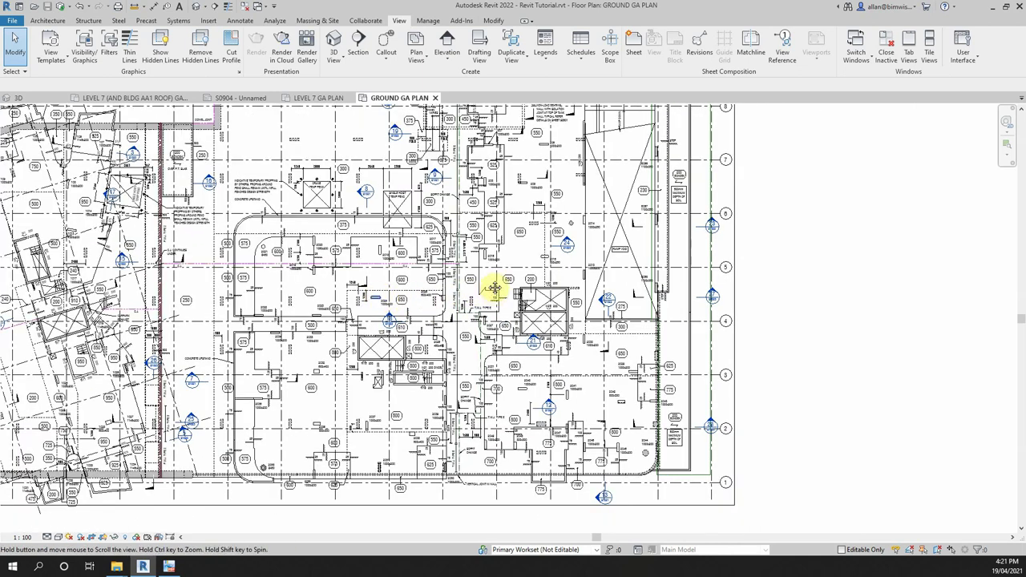
scroll(493, 286, up, 1)
scroll(428, 293, up, 2)
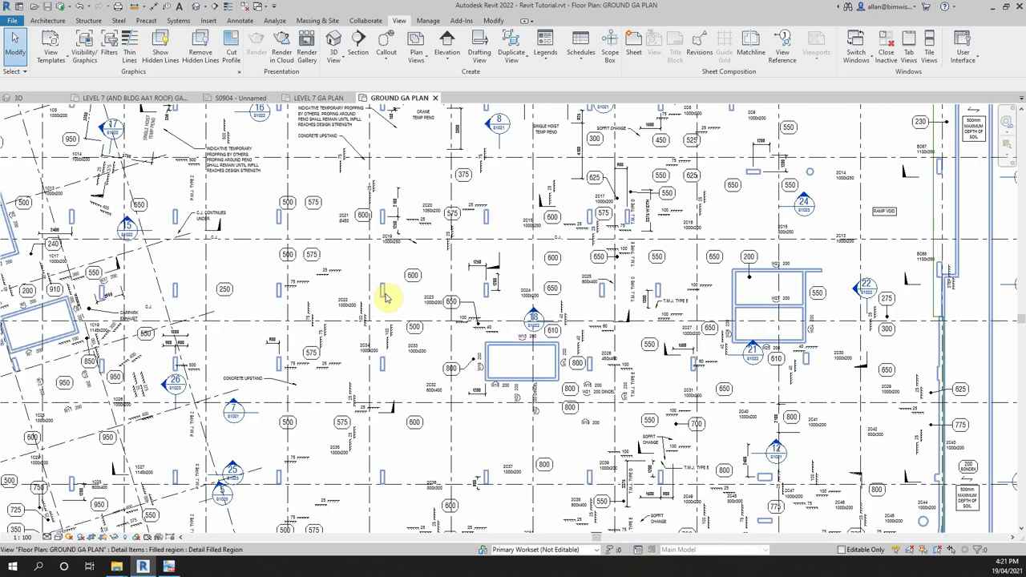
scroll(394, 309, up, 2)
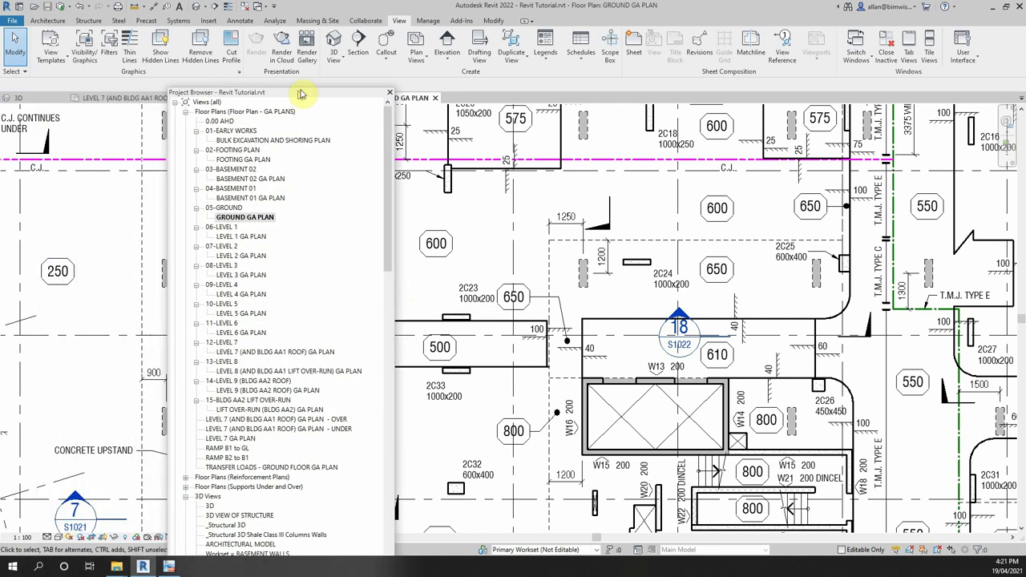
scroll(297, 273, down, 5)
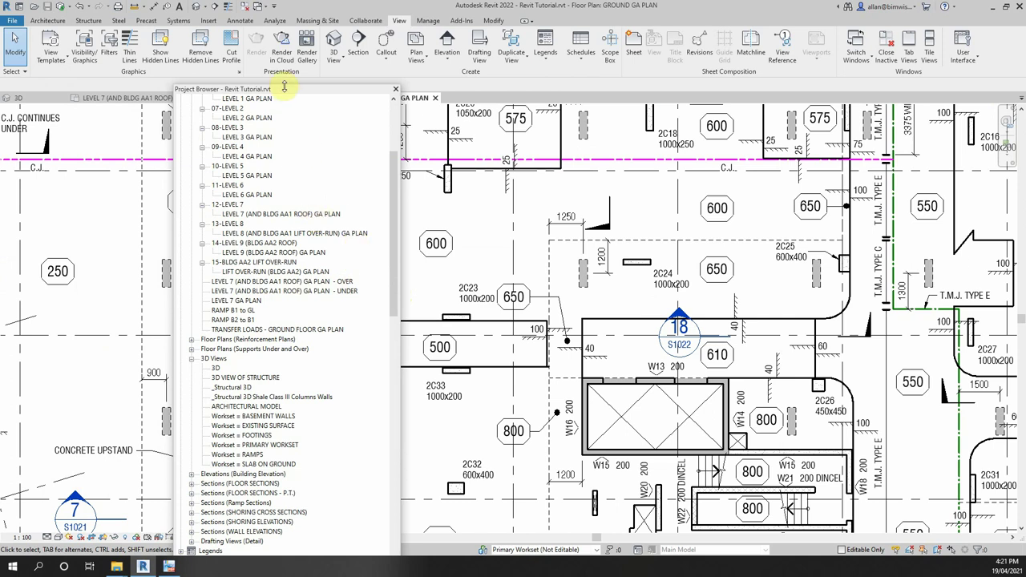
click(191, 350)
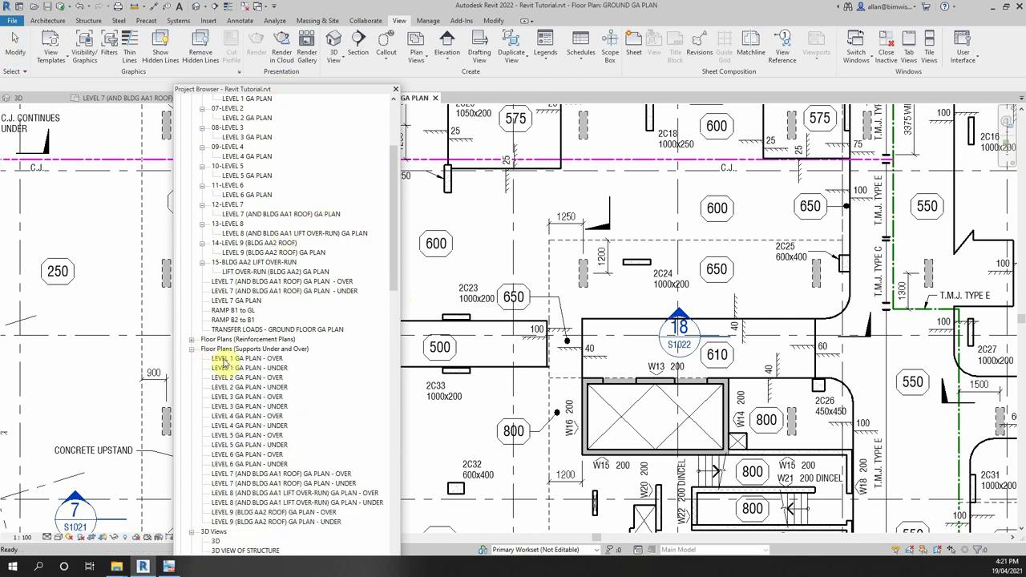
scroll(224, 362, down, 1)
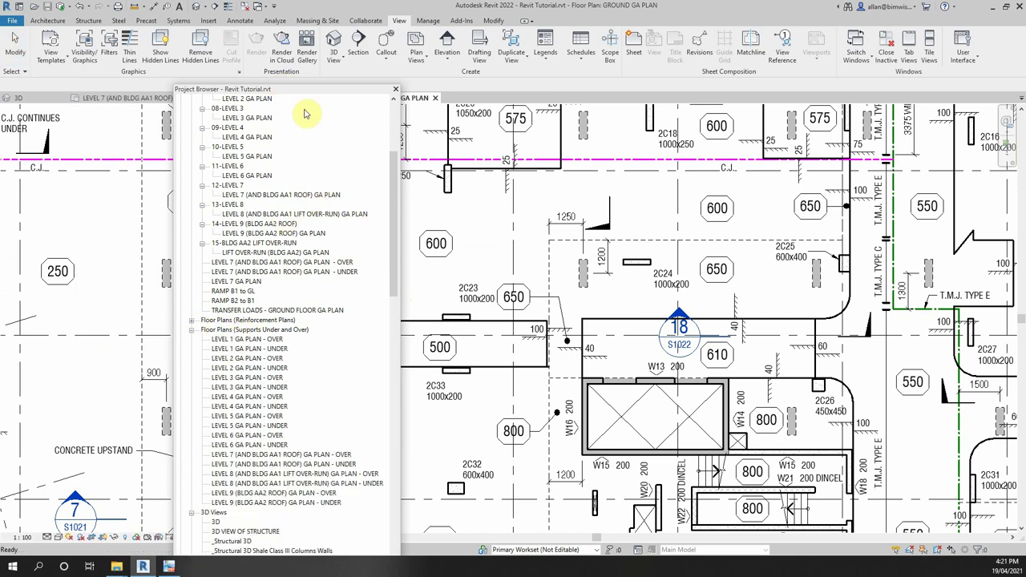
click(395, 88)
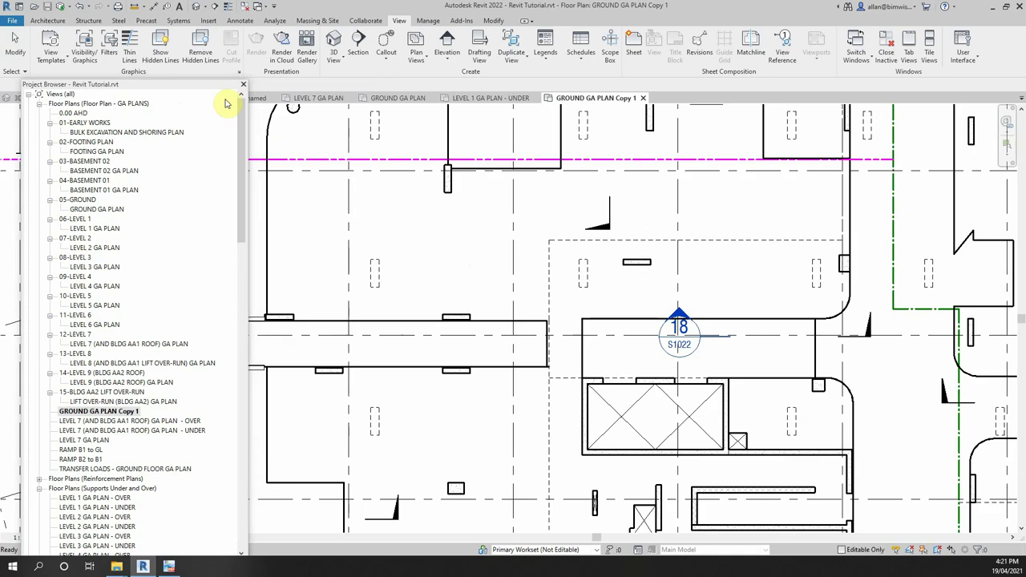
Apply the SUPPORTS UNDER view template to GROUND GA PLAN Copy 1
right_click(94, 407)
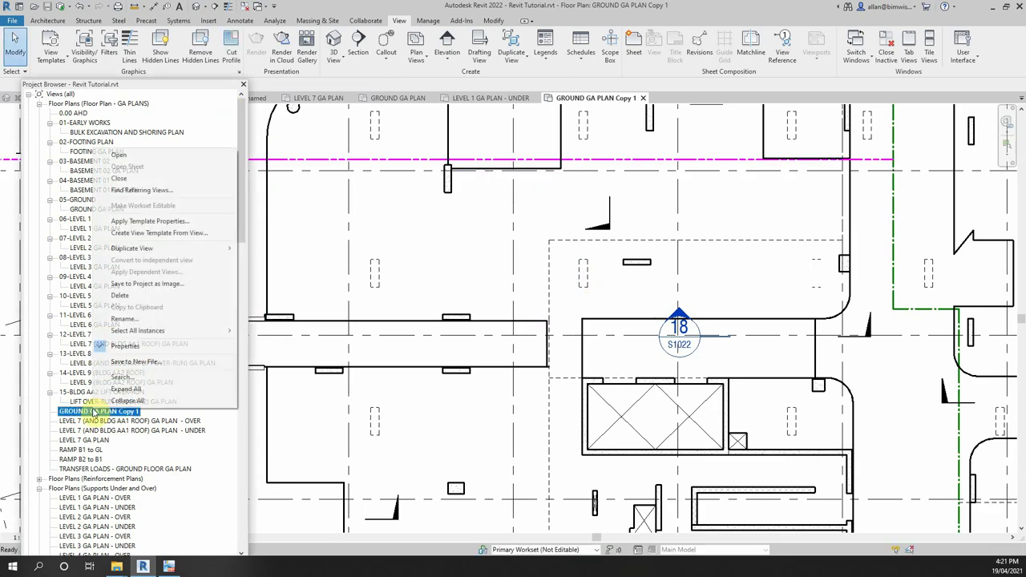
click(153, 223)
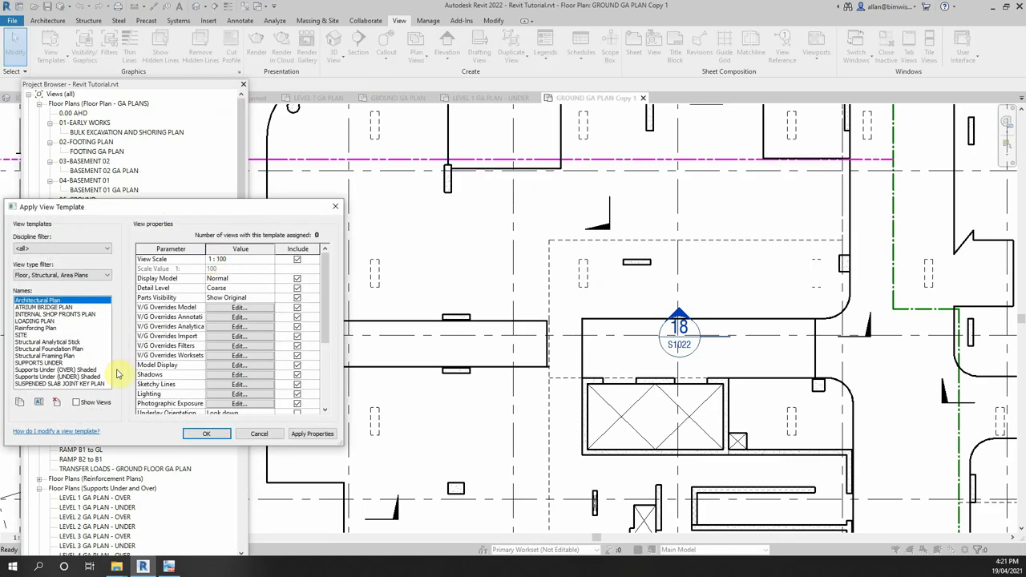
click(37, 364)
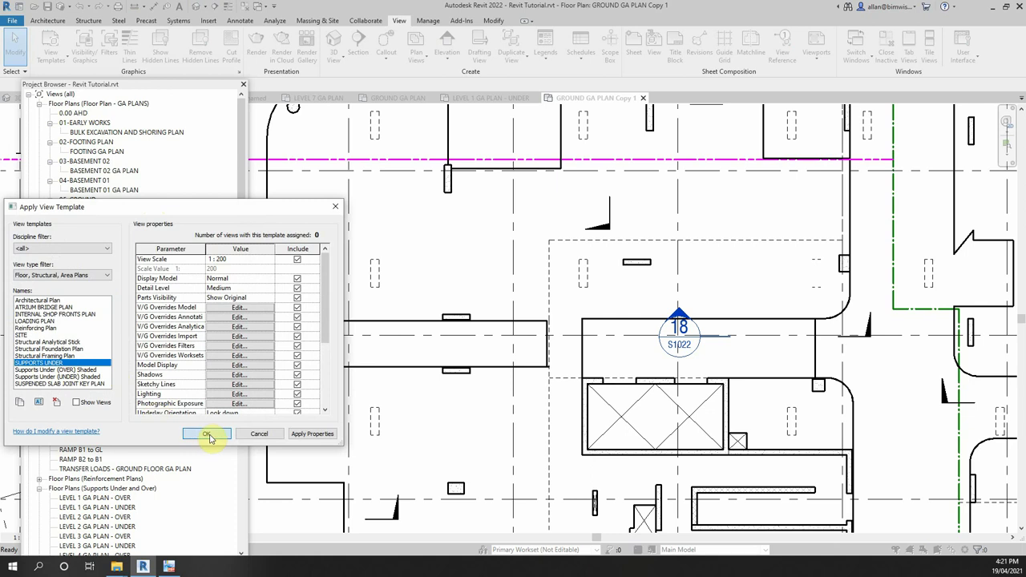
click(210, 438)
Review the red supports and close the Project Browser
scroll(412, 270, down, 2)
scroll(445, 280, down, 3)
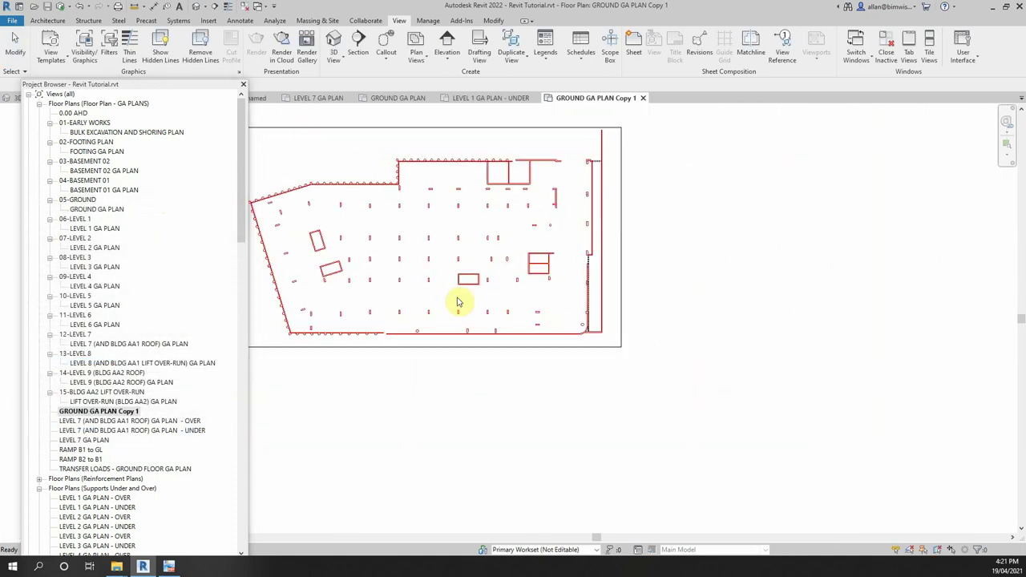
scroll(521, 289, up, 2)
scroll(665, 224, up, 2)
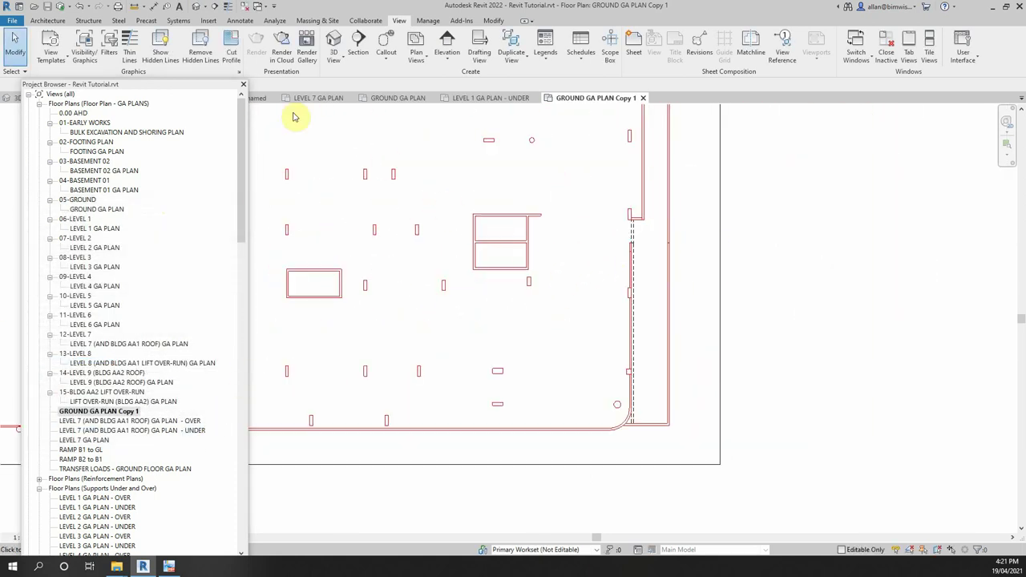
click(243, 83)
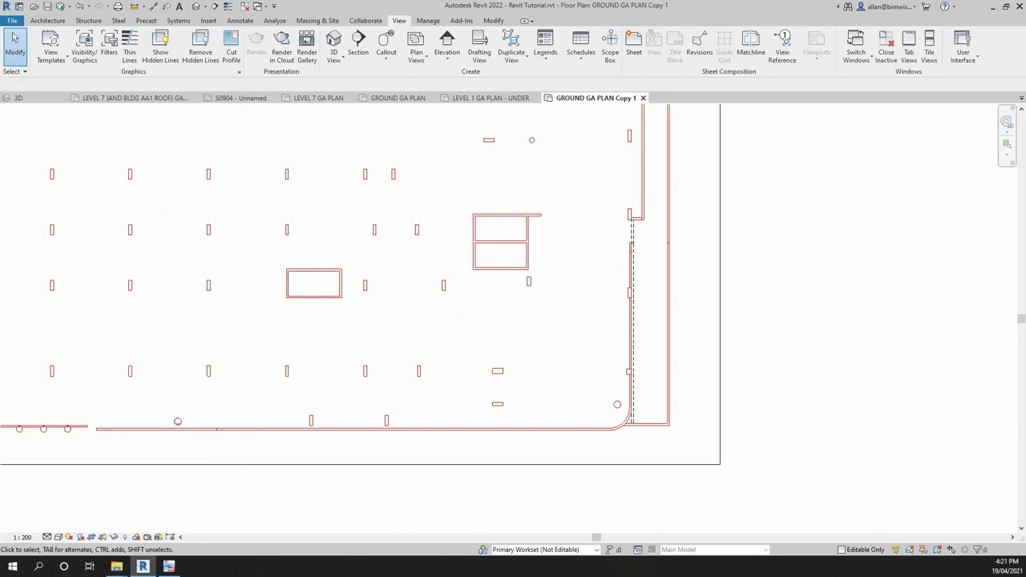
scroll(481, 320, down, 3)
scroll(456, 313, up, 3)
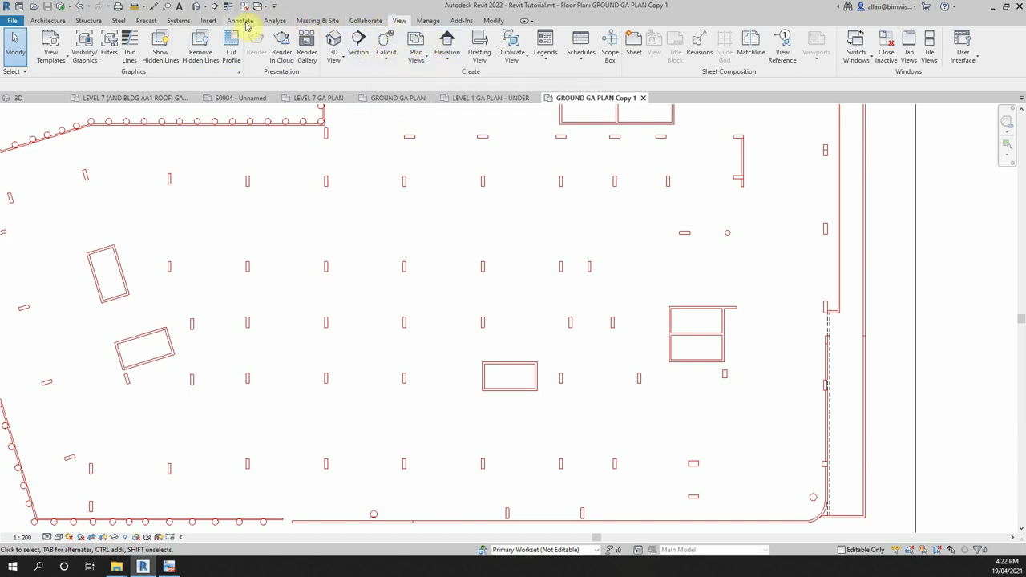
Start a new Filled Region sketch and show the Properties palette
scroll(321, 68, up, 4)
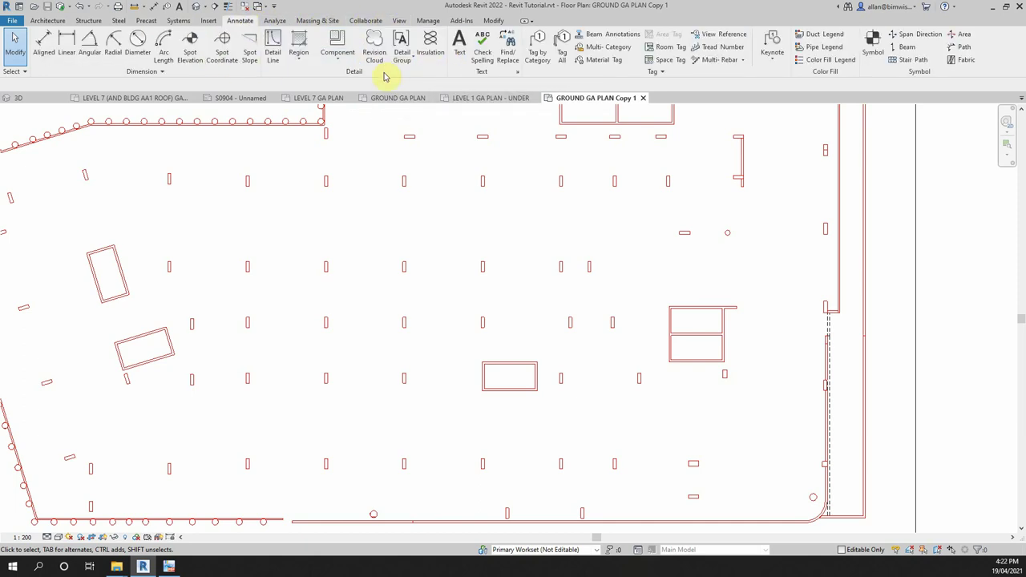
click(298, 53)
click(314, 78)
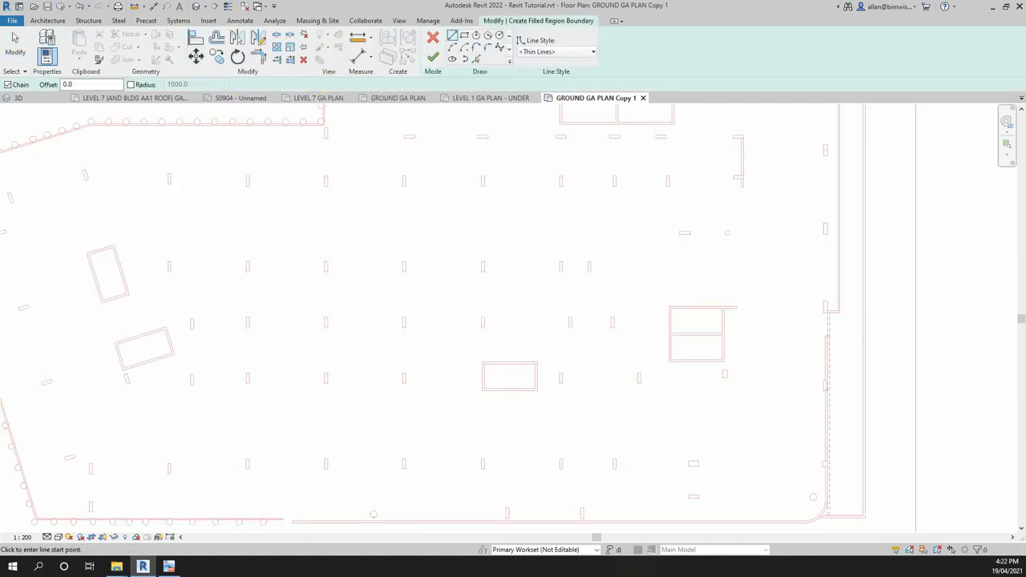
key(ctrl+1)
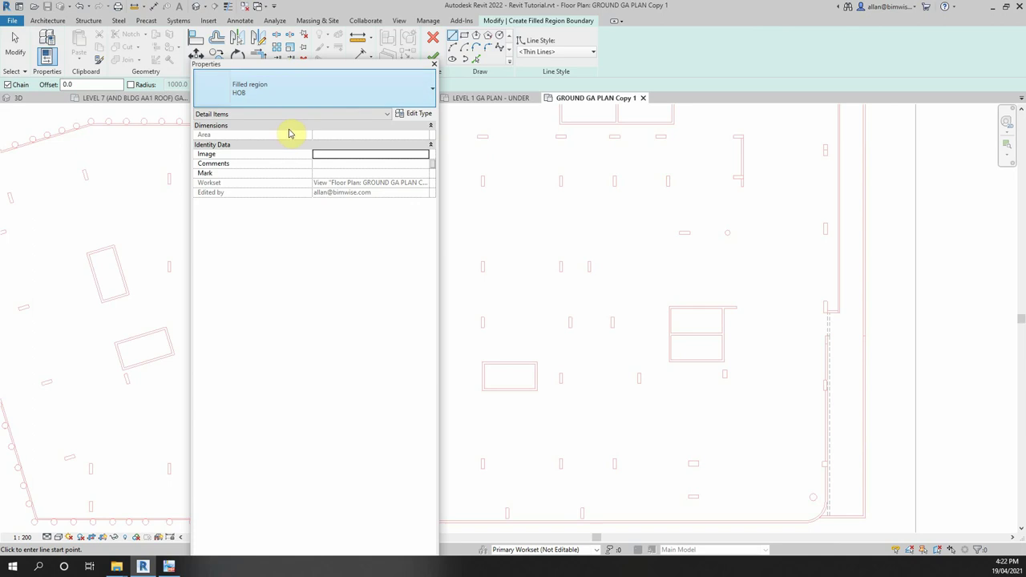
Choose the SOLID GREY (LOAD BEARING UNDER) type and review its type settings
click(293, 93)
text(SG)
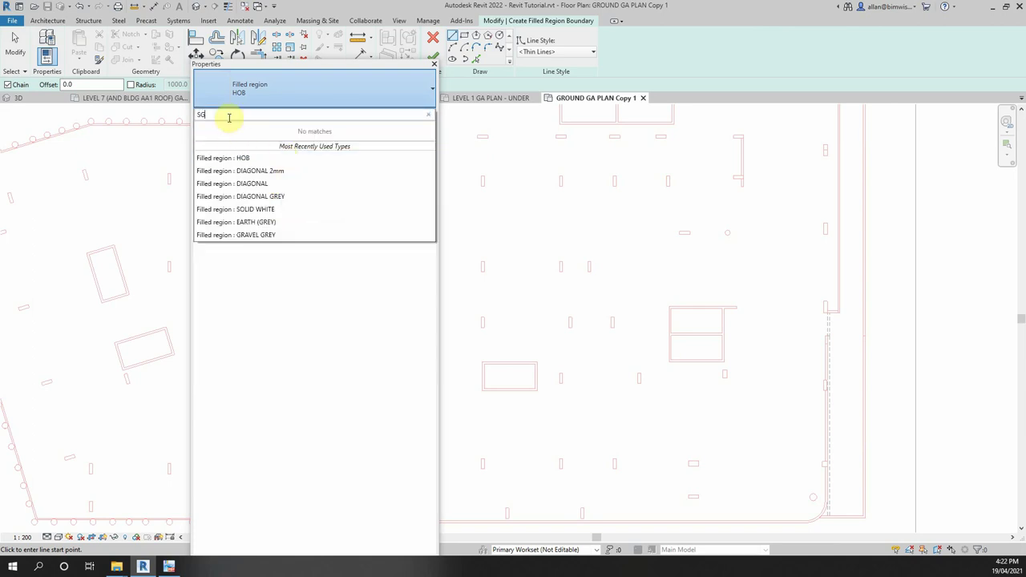
text(HADE)
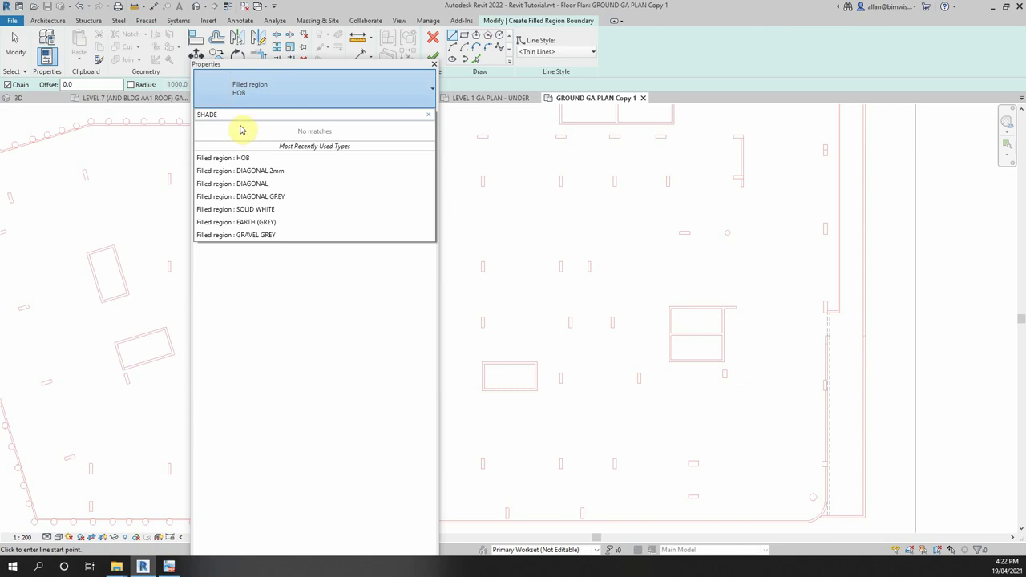
text(LOA)
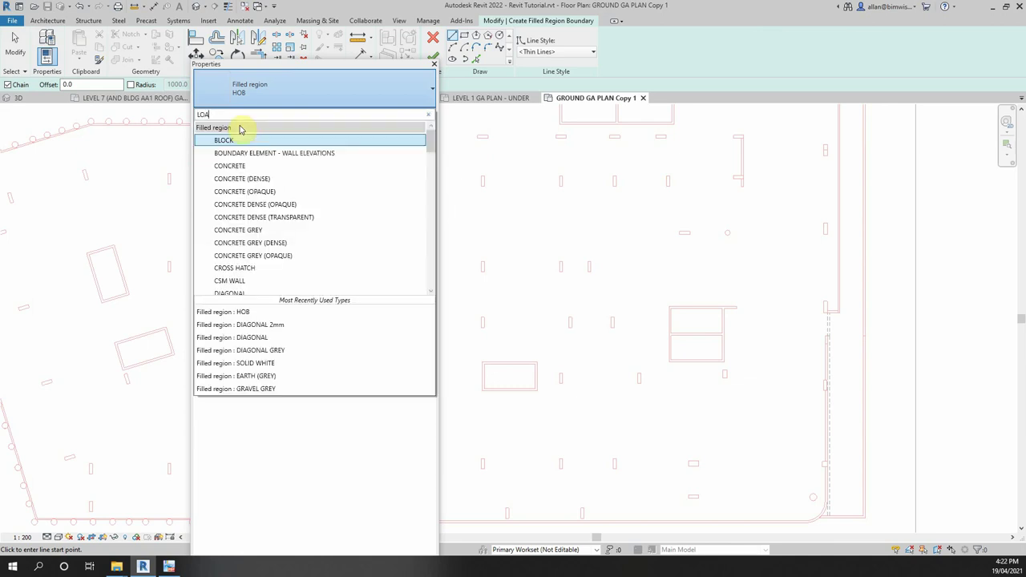
text(D)
scroll(321, 241, down, 3)
scroll(323, 259, down, 4)
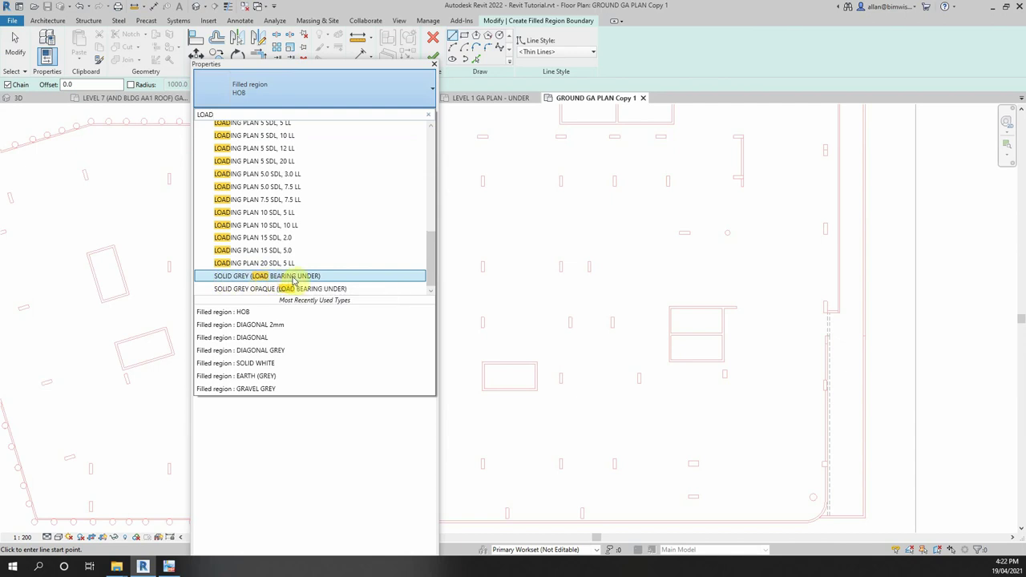
click(300, 277)
click(407, 114)
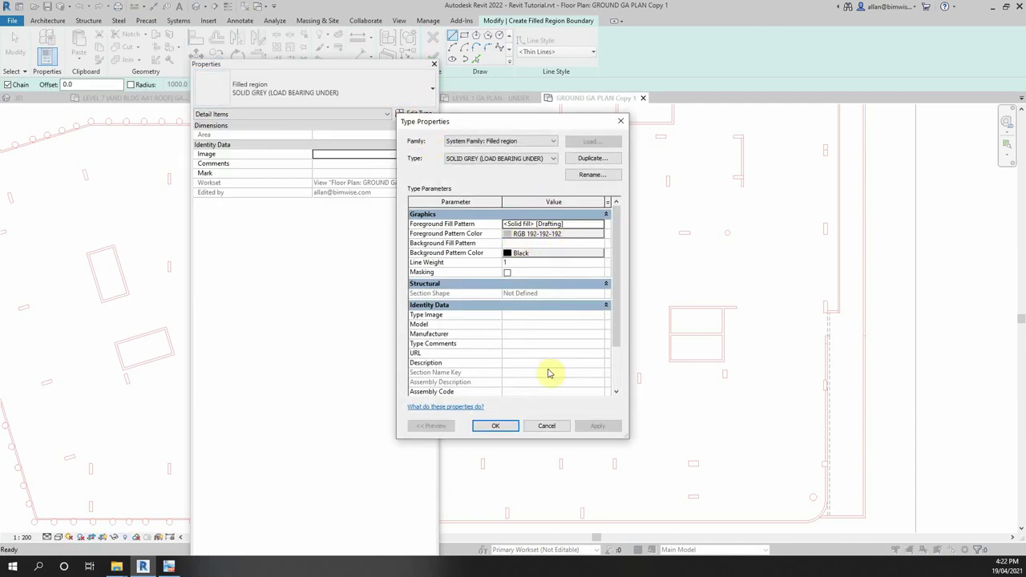
click(509, 427)
Draw an invisible-line rectangle region around the upper column
click(434, 65)
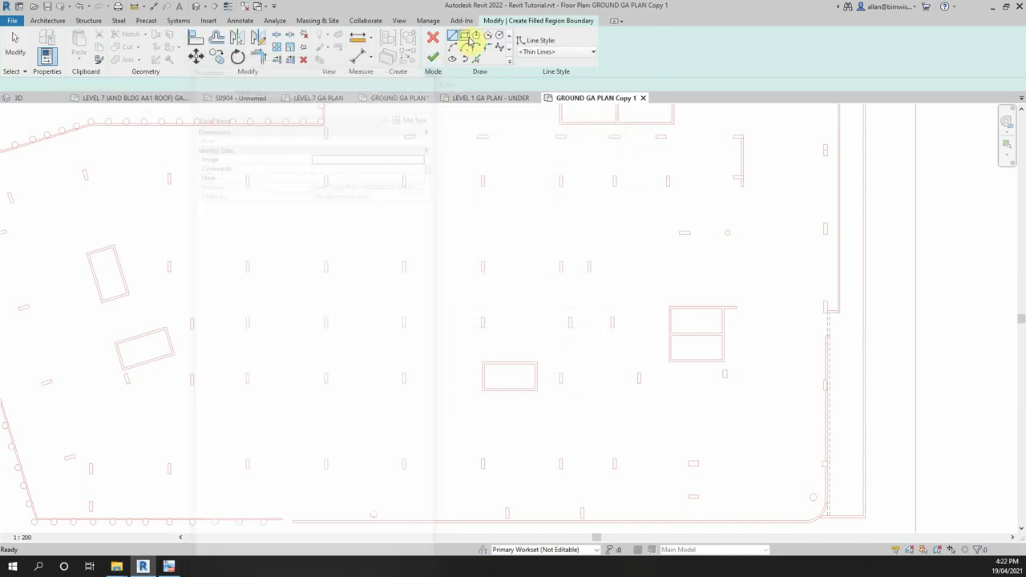
click(545, 52)
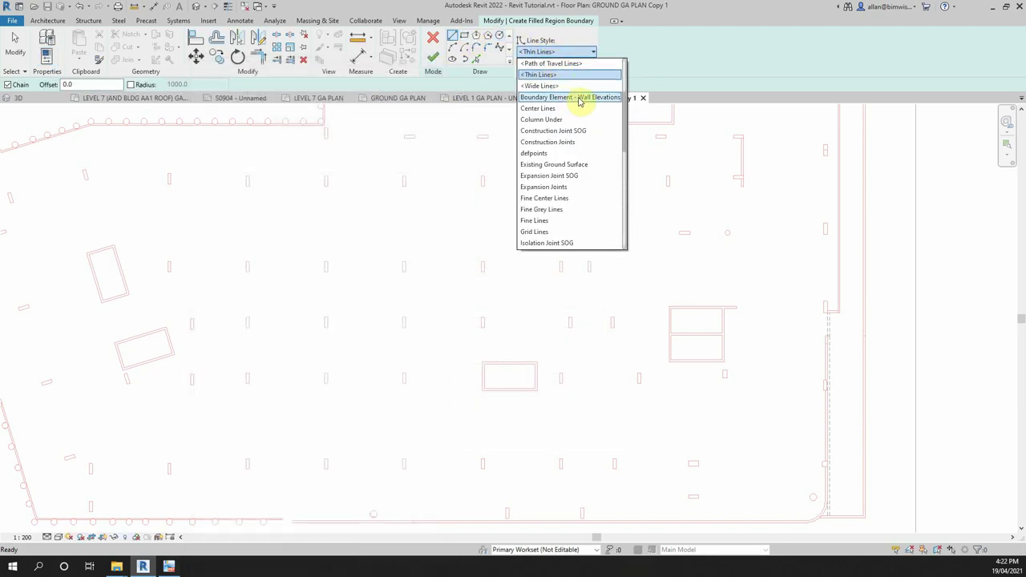
scroll(613, 100, up, 3)
scroll(617, 112, up, 1)
click(525, 120)
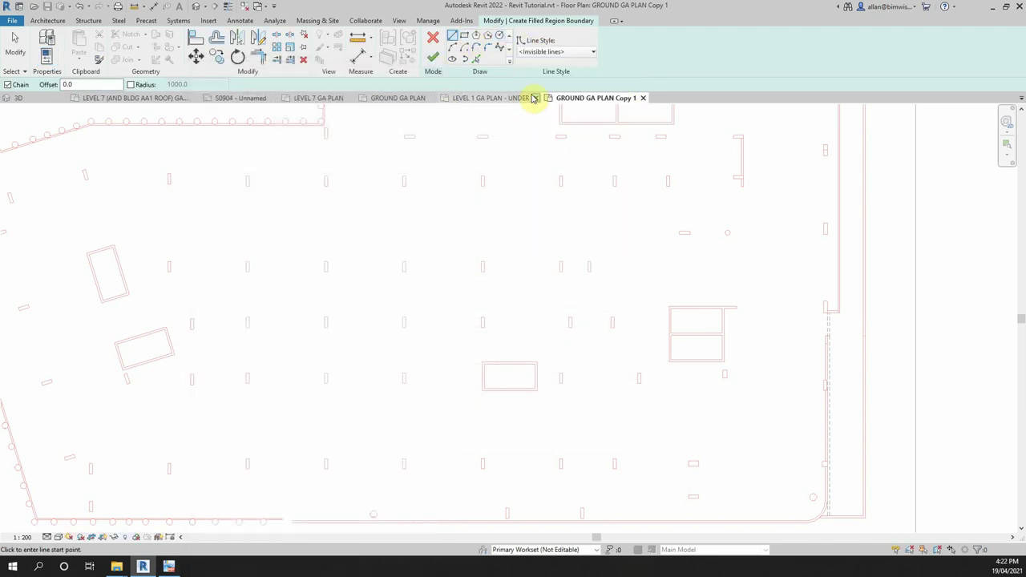
scroll(325, 170, up, 2)
scroll(321, 166, up, 2)
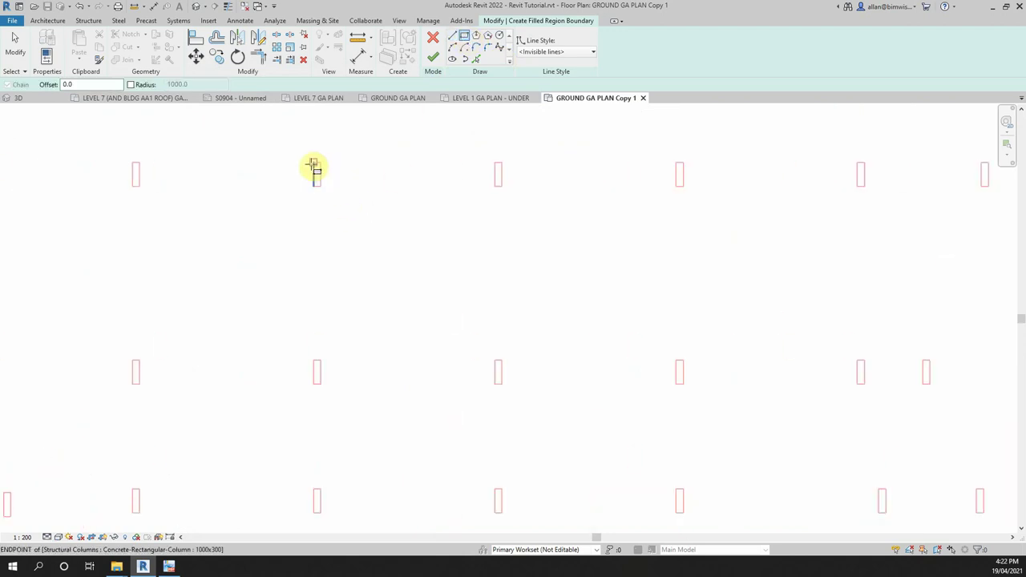
click(313, 163)
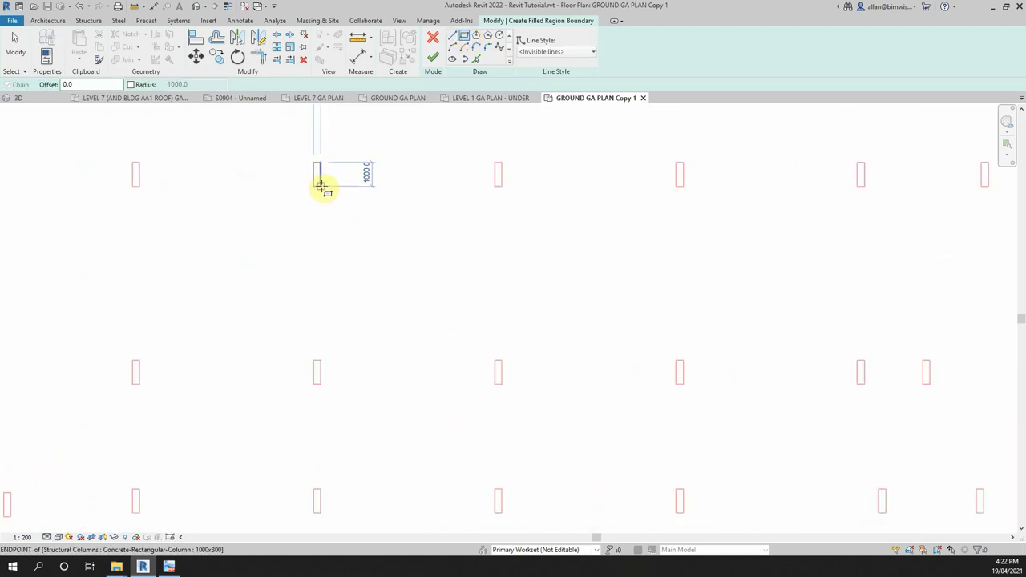
click(322, 185)
key(Escape)
Copy the rectangle to the columns left and below, then finish the region
click(318, 177)
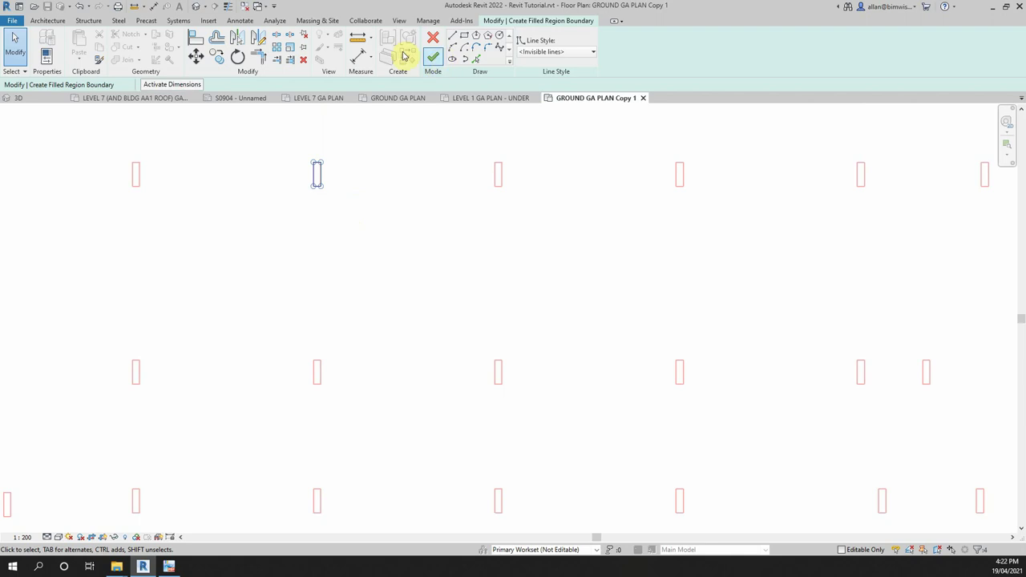
click(216, 57)
click(317, 174)
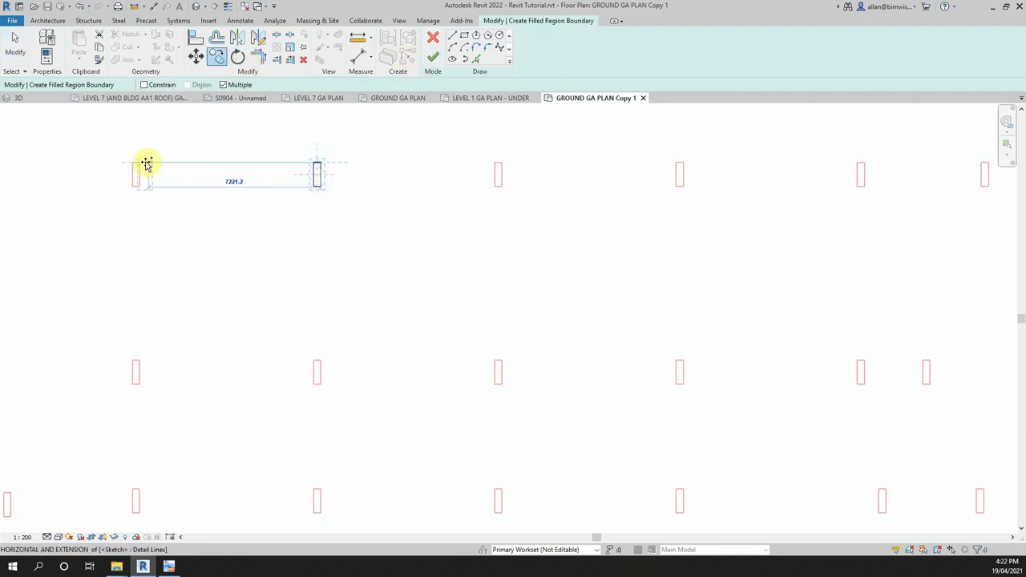
click(164, 202)
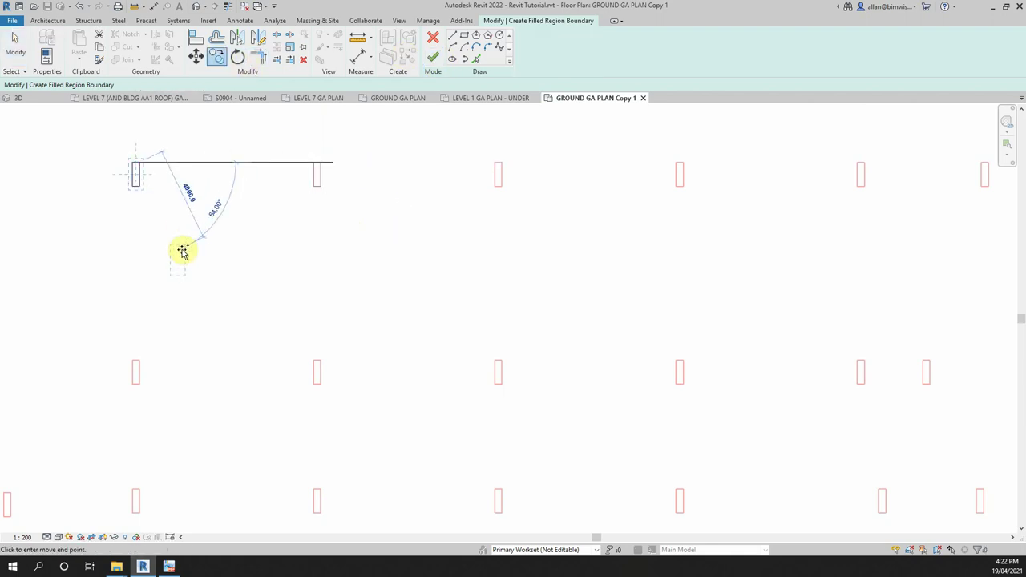
click(140, 365)
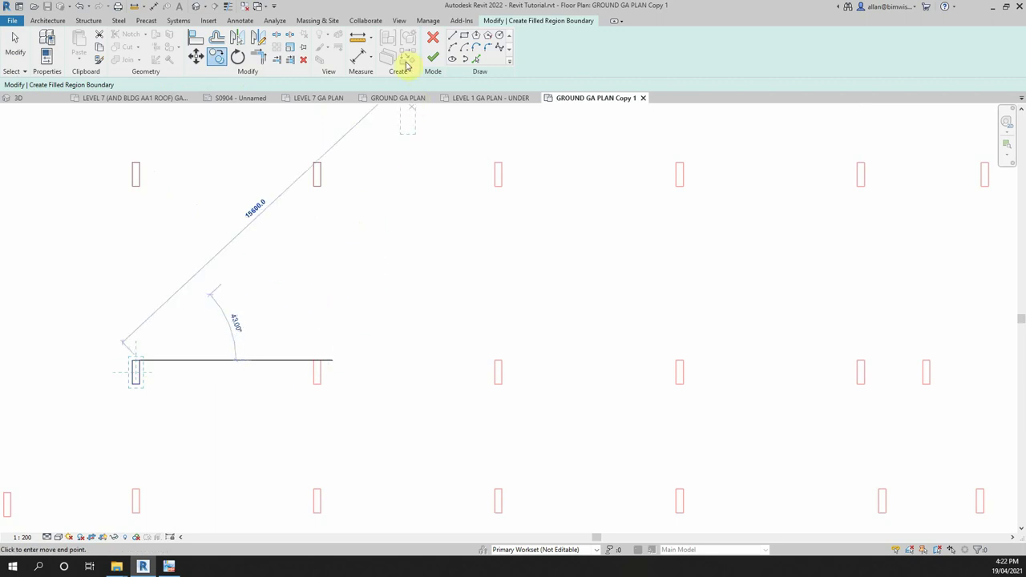
click(433, 57)
key(Escape)
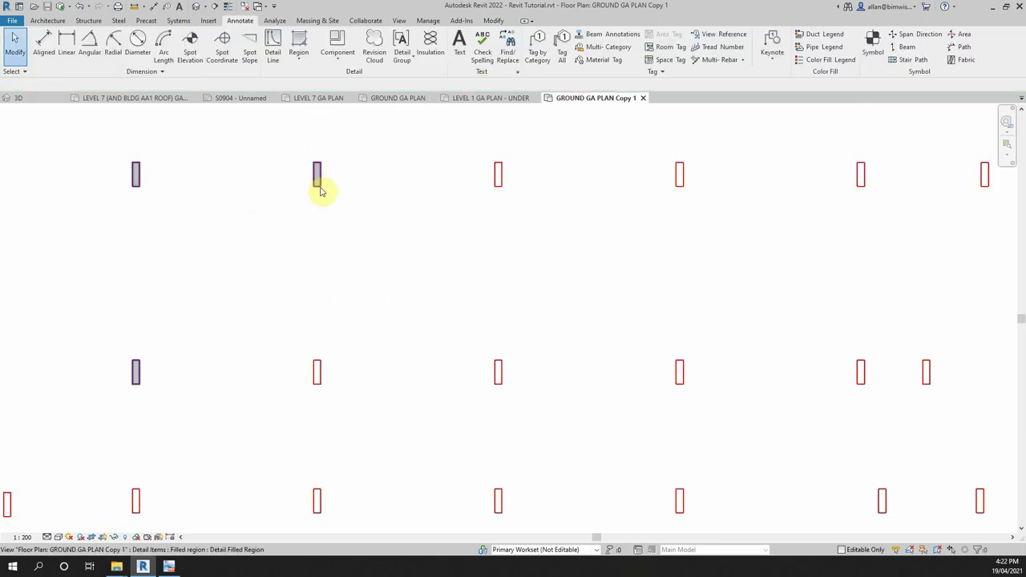
Switch to GROUND GA PLAN and select its filled regions at the columns
click(320, 186)
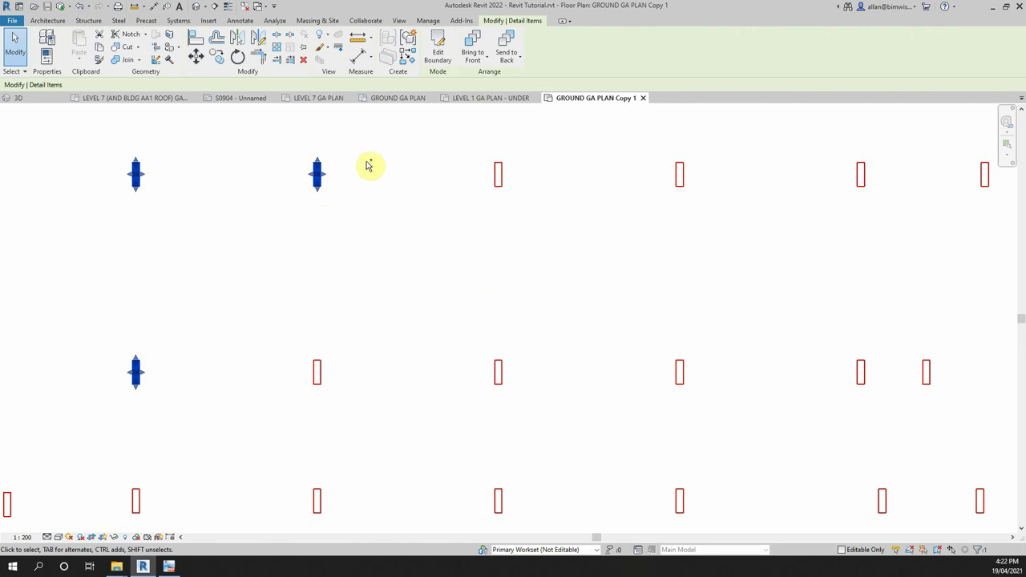
key(Escape)
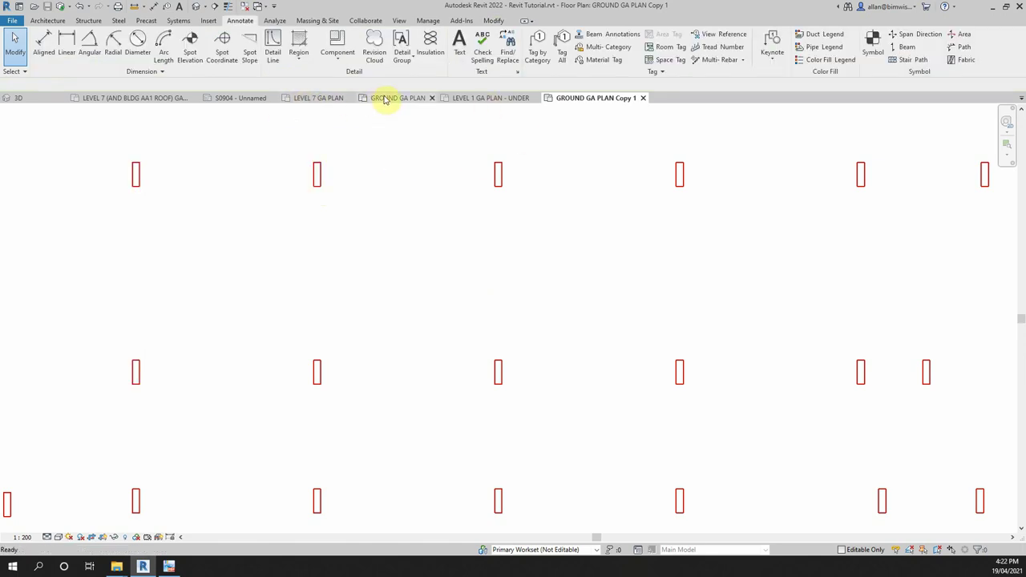
click(402, 97)
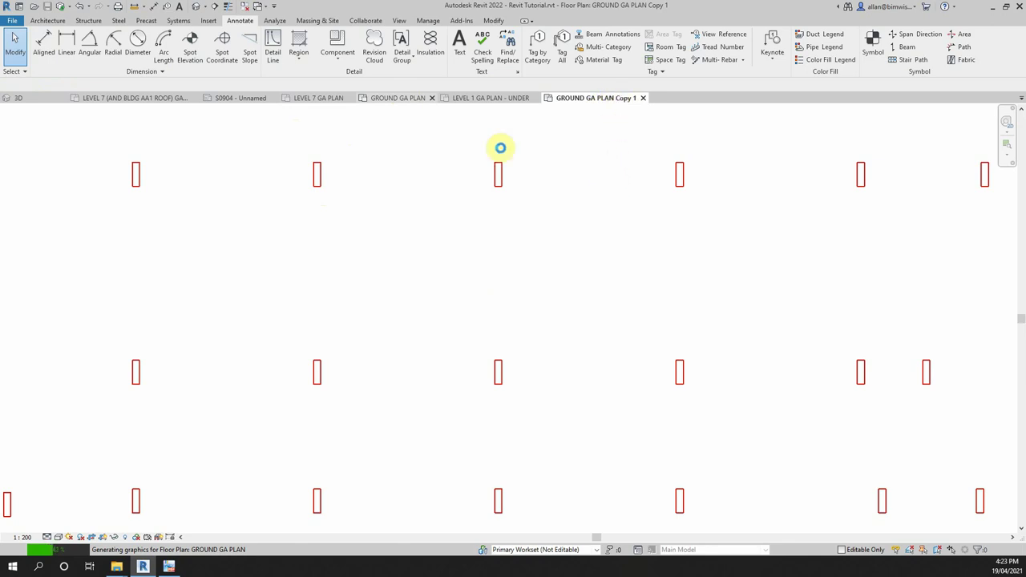
click(387, 97)
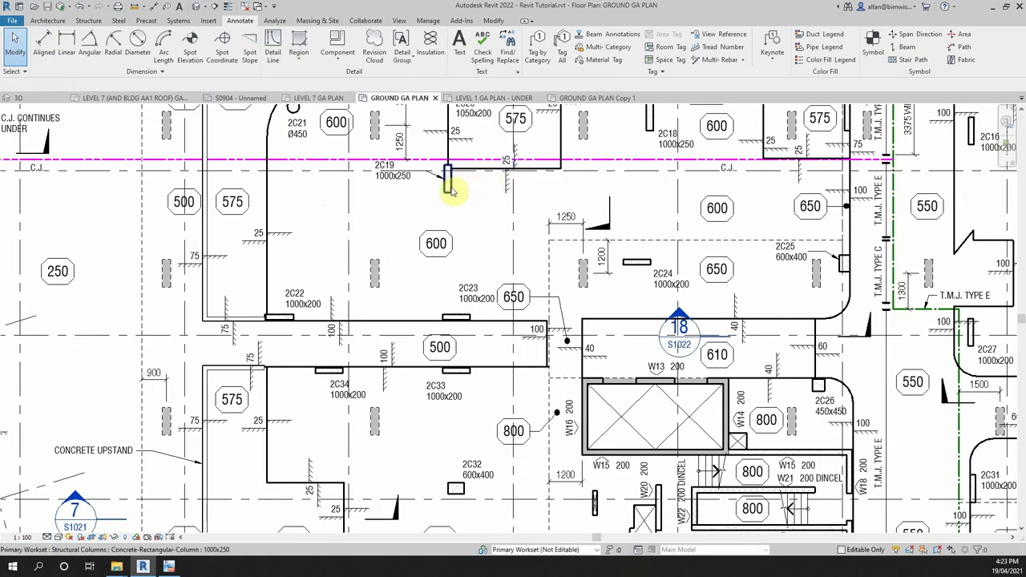
click(446, 185)
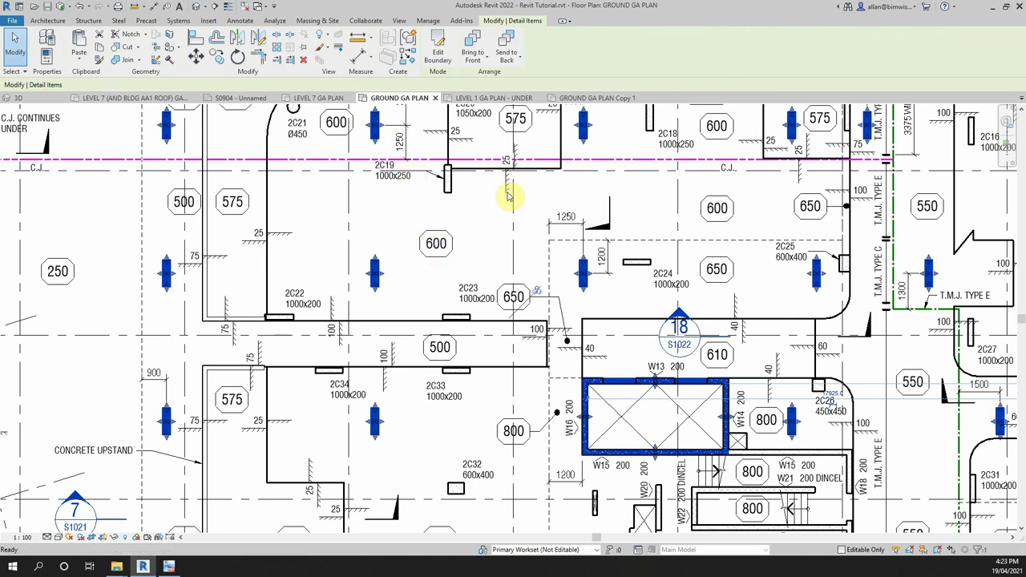
key(Escape)
Paste the filled regions into GROUND GA PLAN Copy 1 aligned to the current view
click(587, 99)
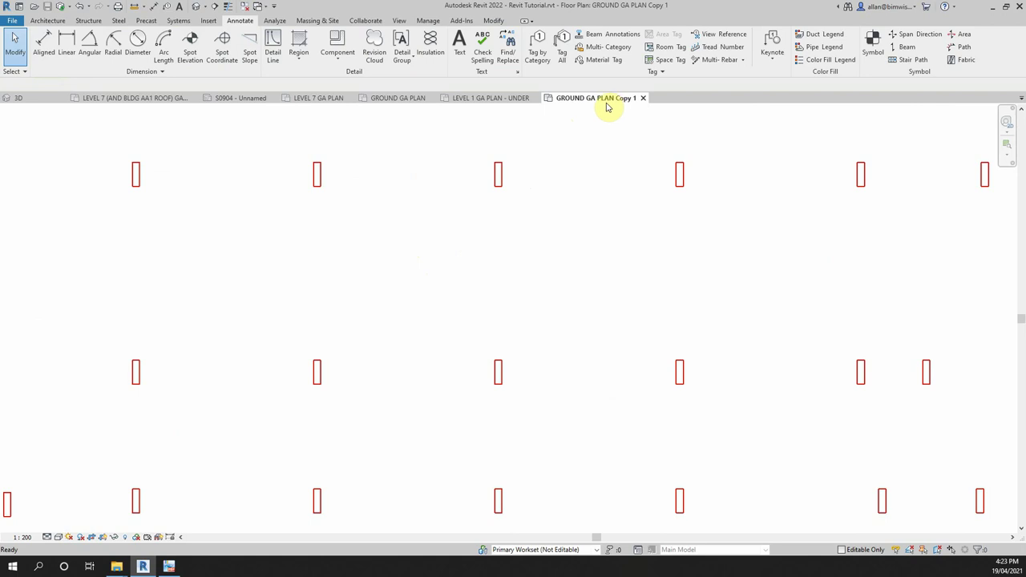
click(490, 22)
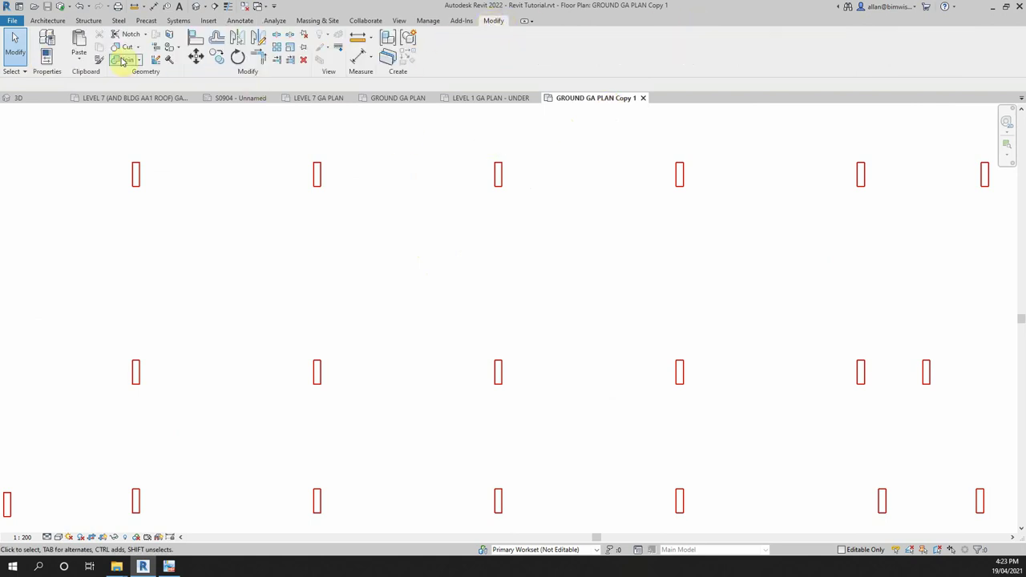
click(78, 57)
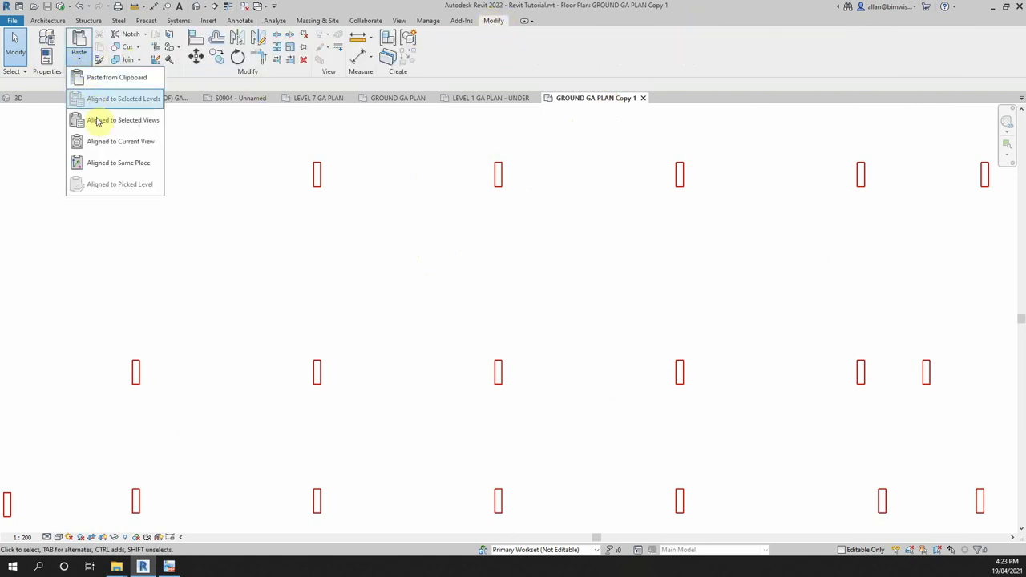
click(131, 142)
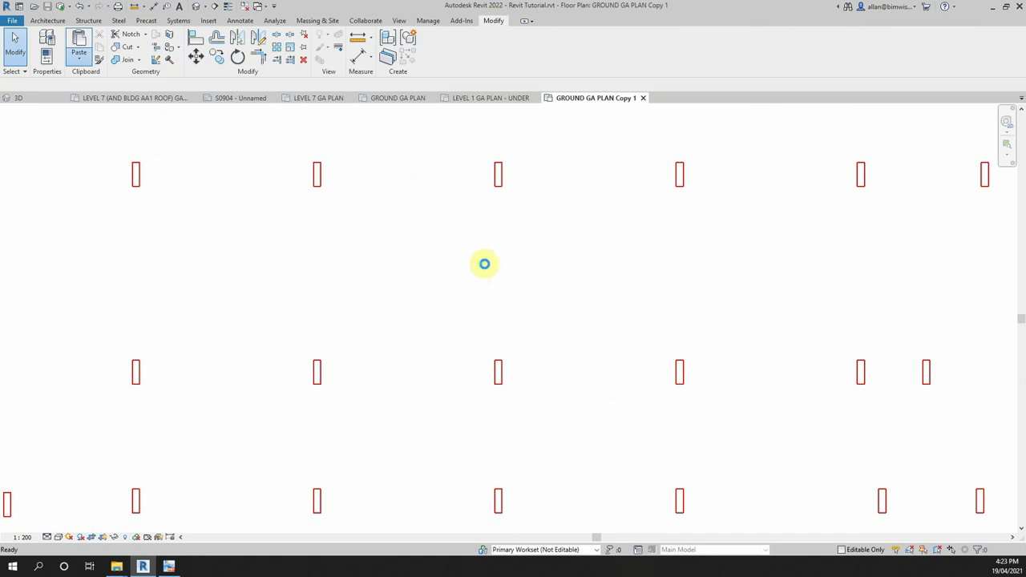
Zoom out, deselect, and pick the column filled regions
scroll(484, 264, down, 2)
scroll(484, 268, down, 2)
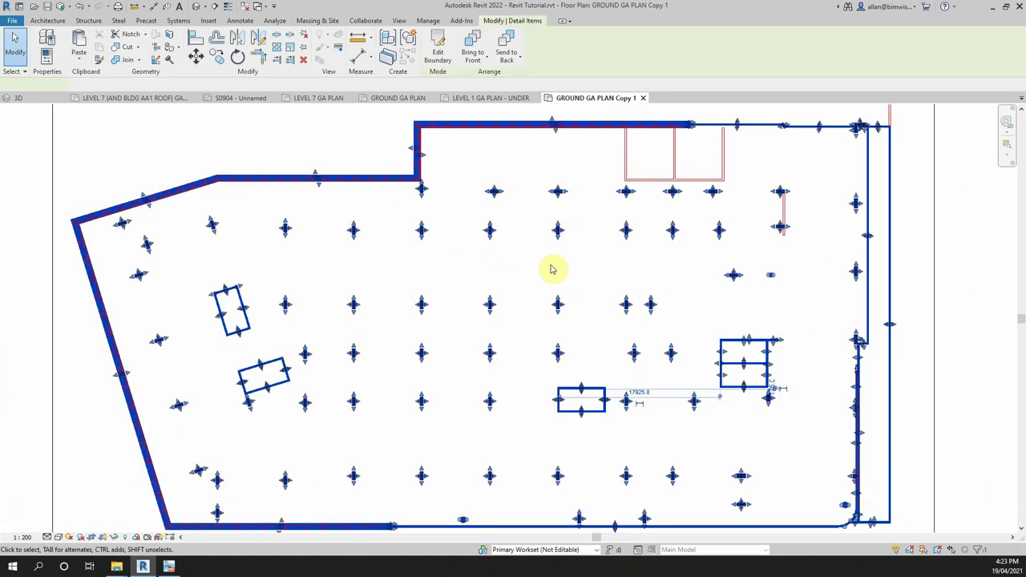
click(817, 261)
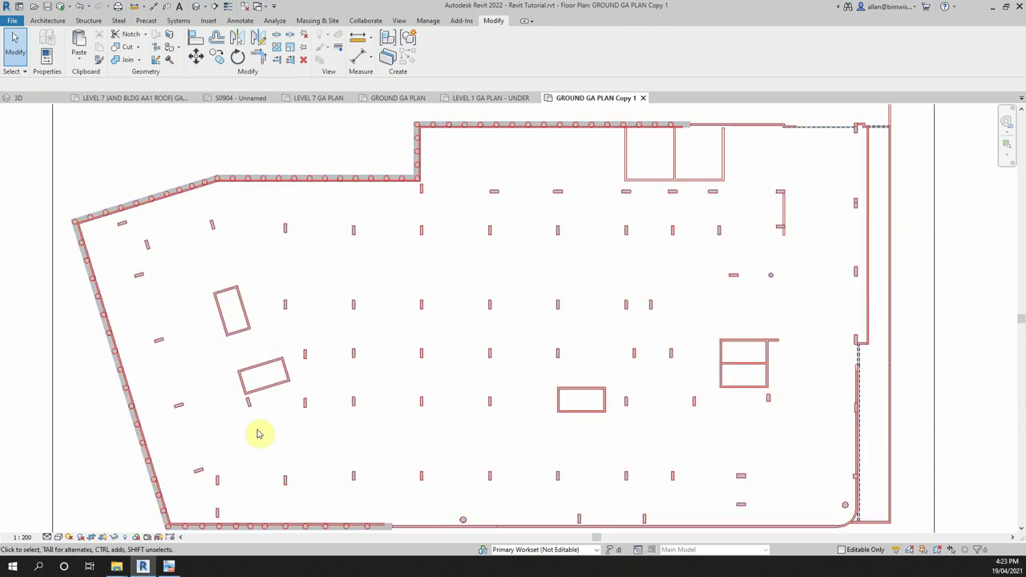
click(204, 471)
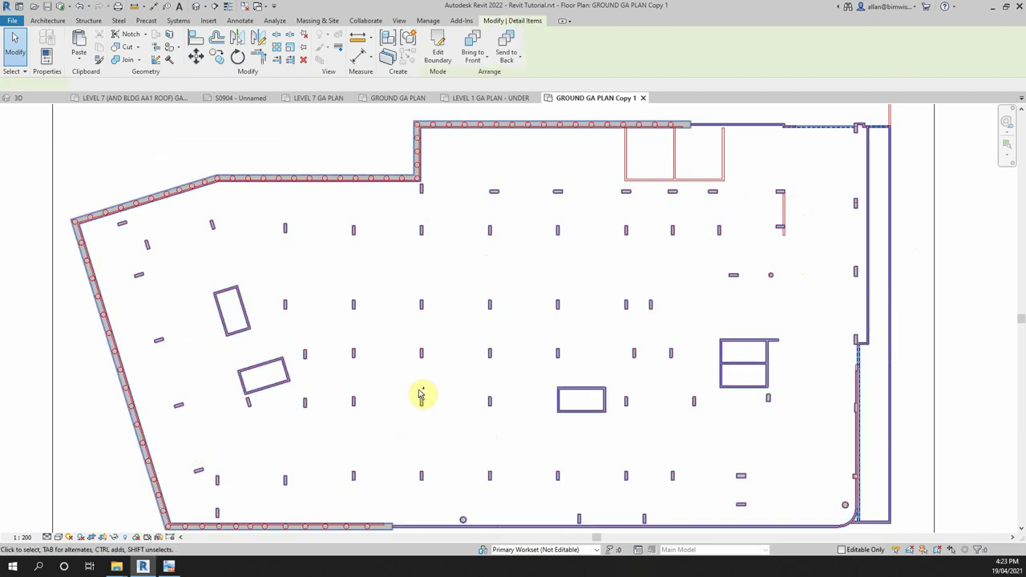
key(Delete)
Paste the column fills into GROUND GA PLAN aligned to the same place, then deselect
click(403, 97)
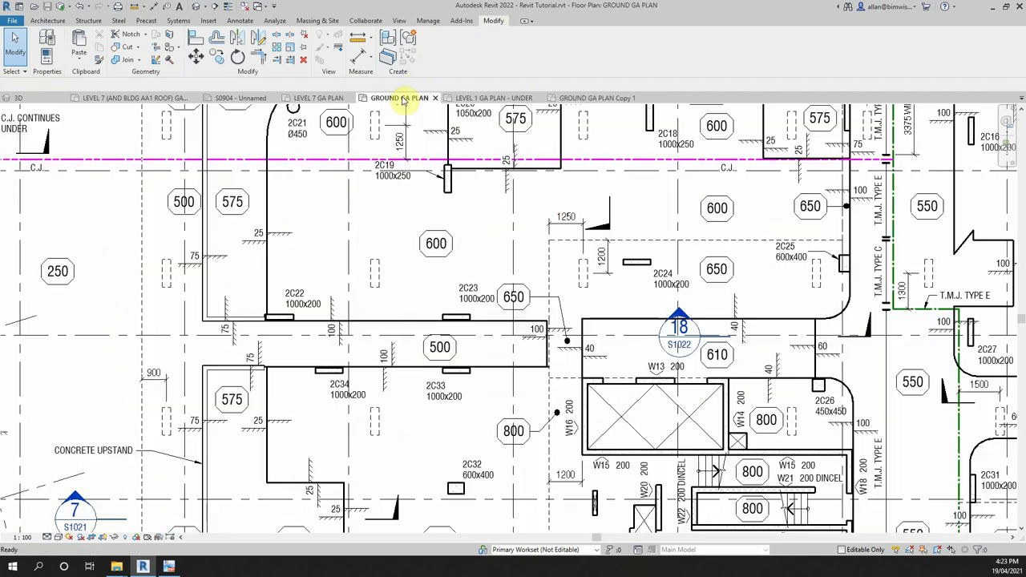
click(79, 57)
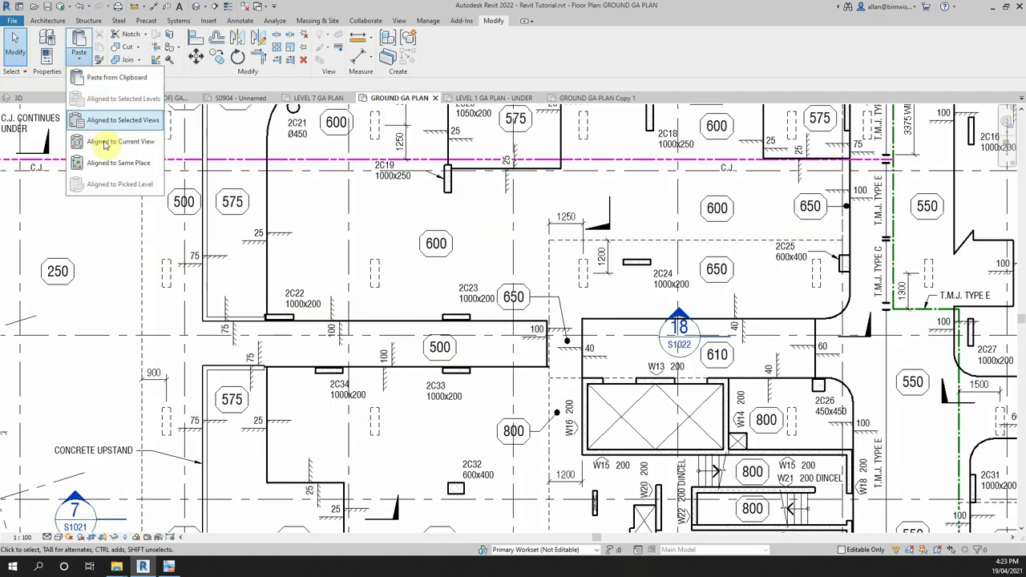
click(388, 228)
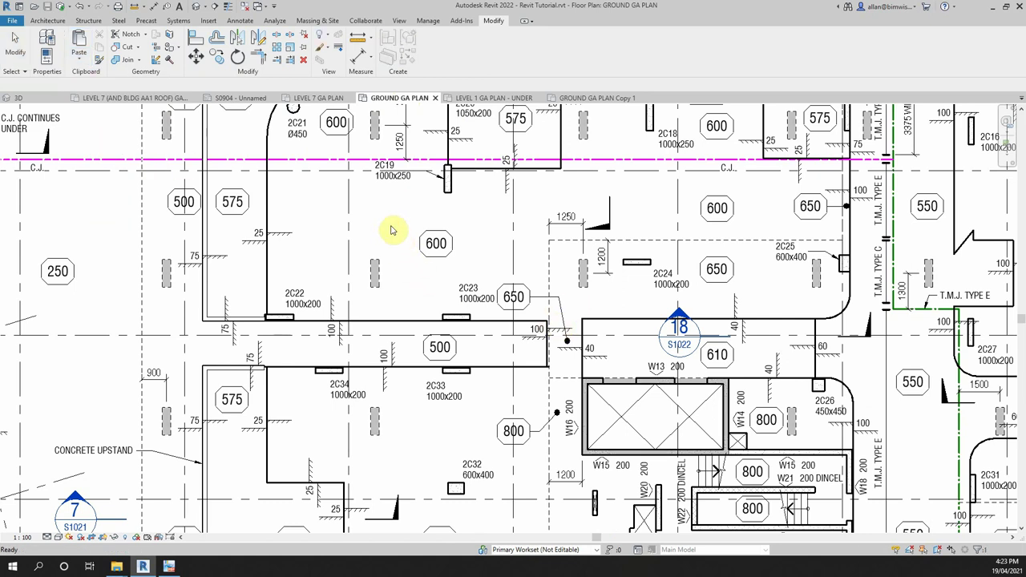
scroll(391, 228, down, 2)
key(Escape)
scroll(401, 372, up, 3)
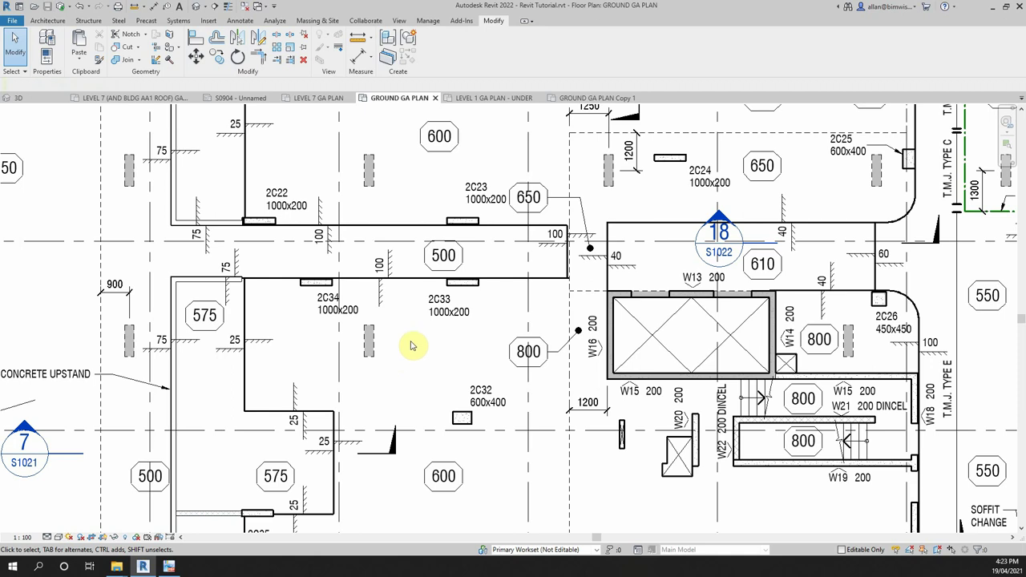
mouse_move(133, 97)
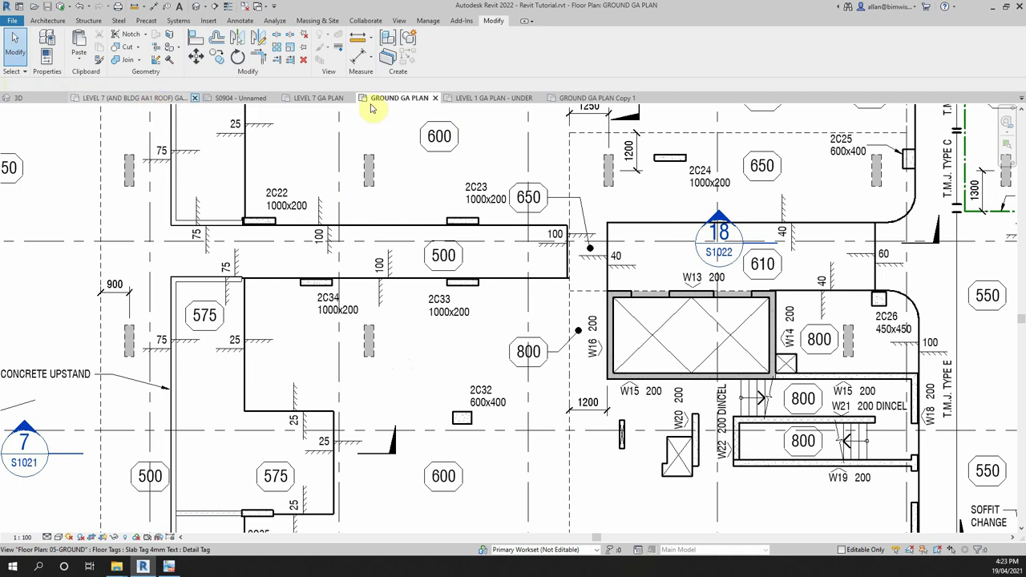
Open sheet S0904 and zoom and pan across the Level 7 viewport's grey fills
click(245, 99)
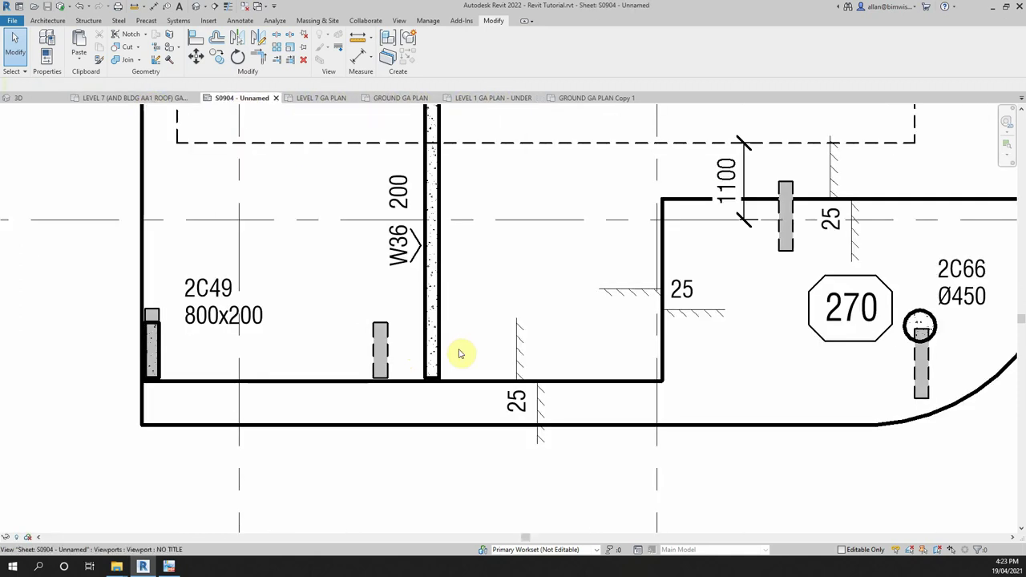
scroll(465, 348, down, 2)
scroll(465, 348, down, 2)
scroll(473, 337, down, 2)
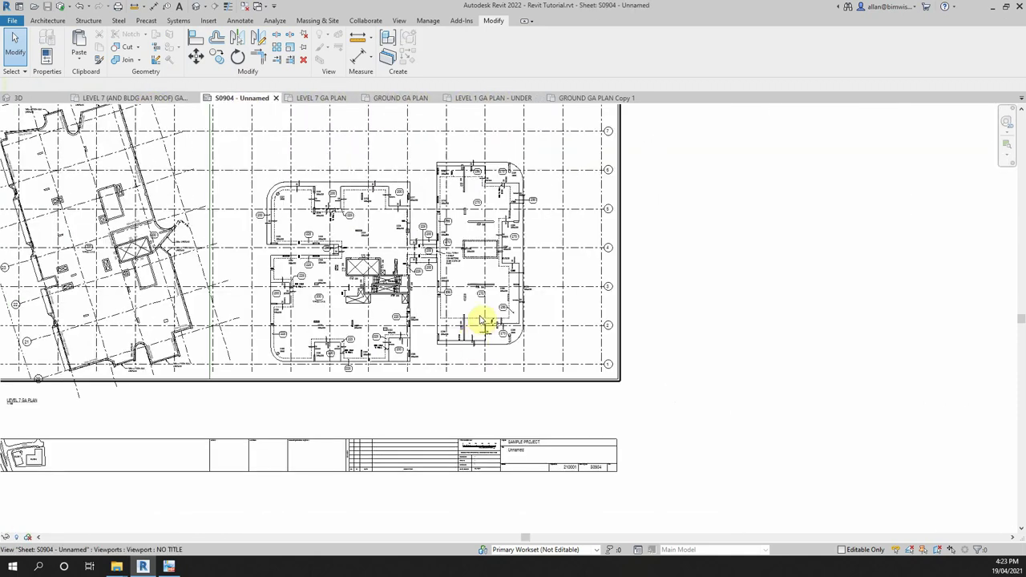
scroll(480, 328, up, 3)
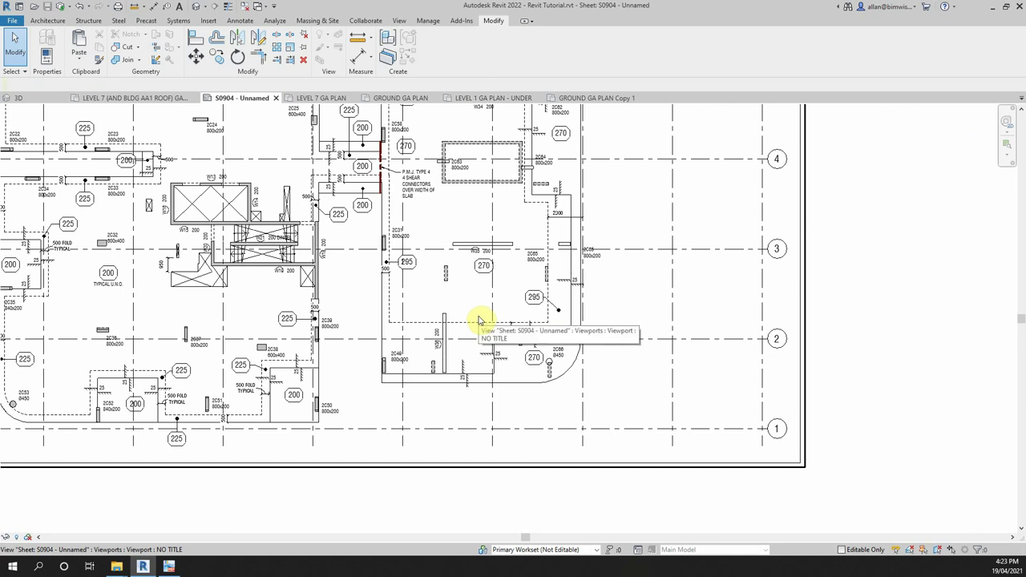
scroll(480, 319, down, 2)
scroll(394, 355, up, 2)
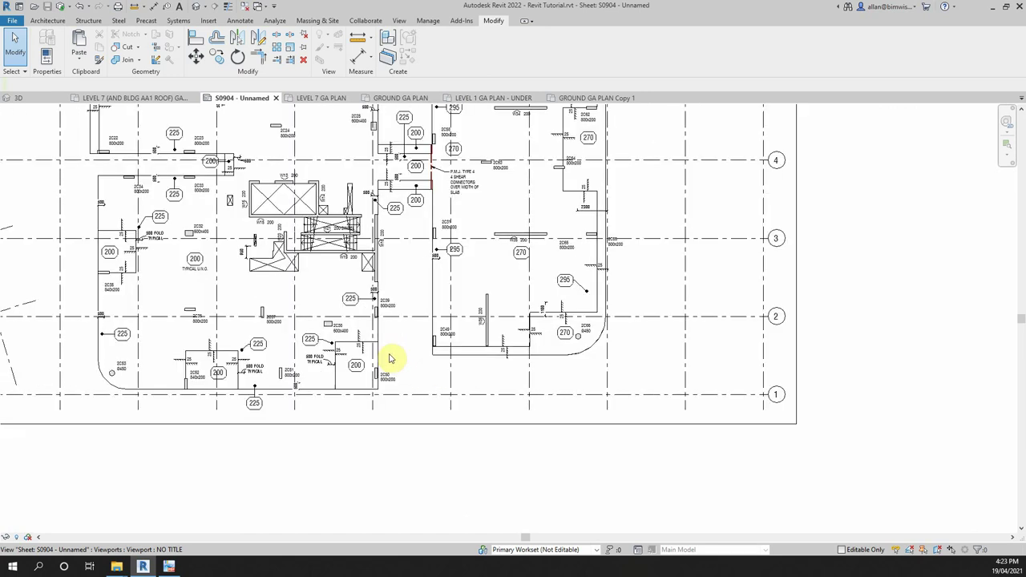
scroll(389, 360, up, 2)
scroll(559, 350, up, 1)
scroll(595, 342, up, 1)
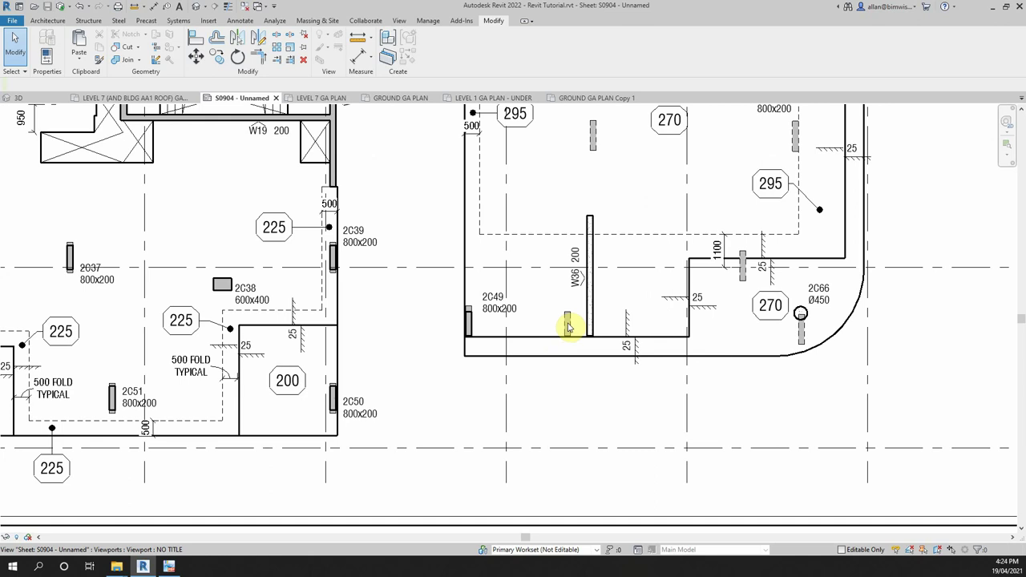
scroll(585, 323, down, 1)
scroll(706, 285, up, 5)
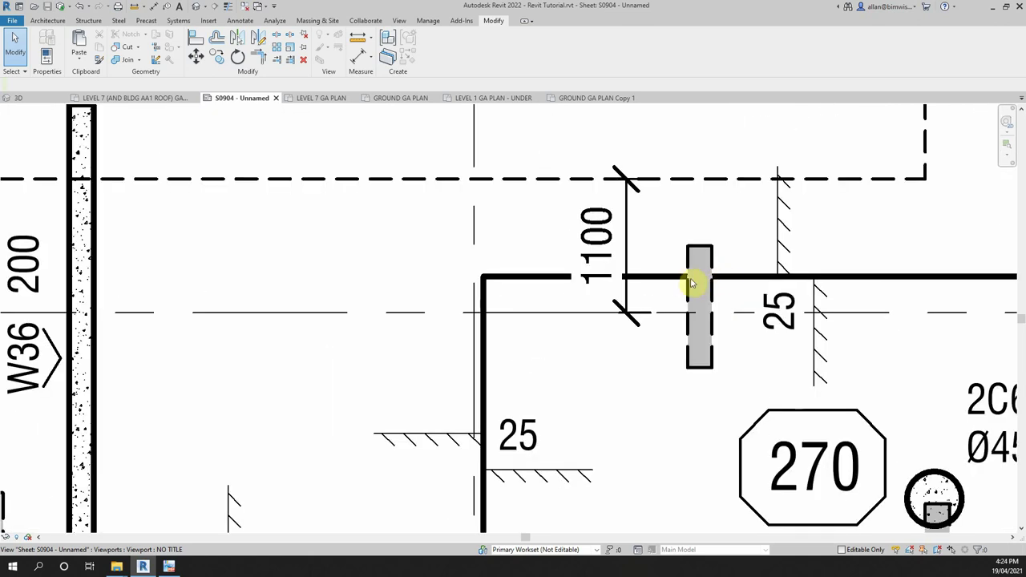
scroll(699, 281, down, 2)
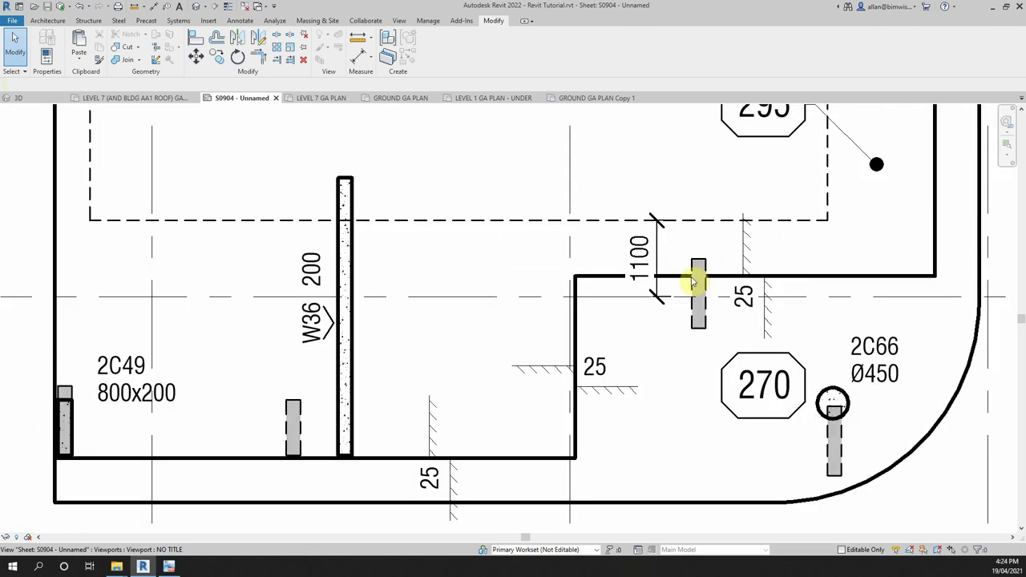
scroll(706, 282, down, 3)
middle_drag(717, 285, 681, 504)
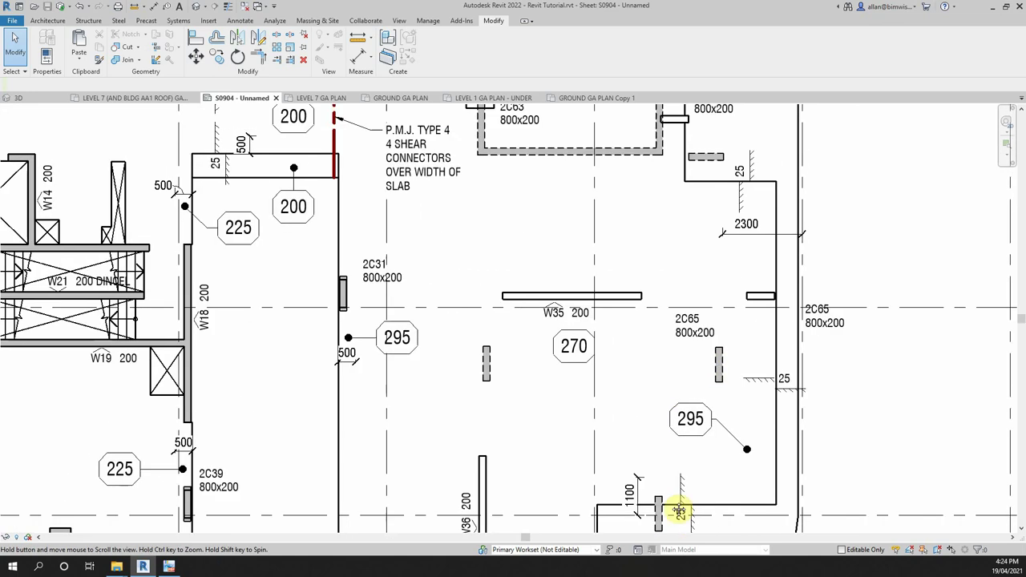
scroll(678, 475, down, 2)
scroll(631, 333, down, 2)
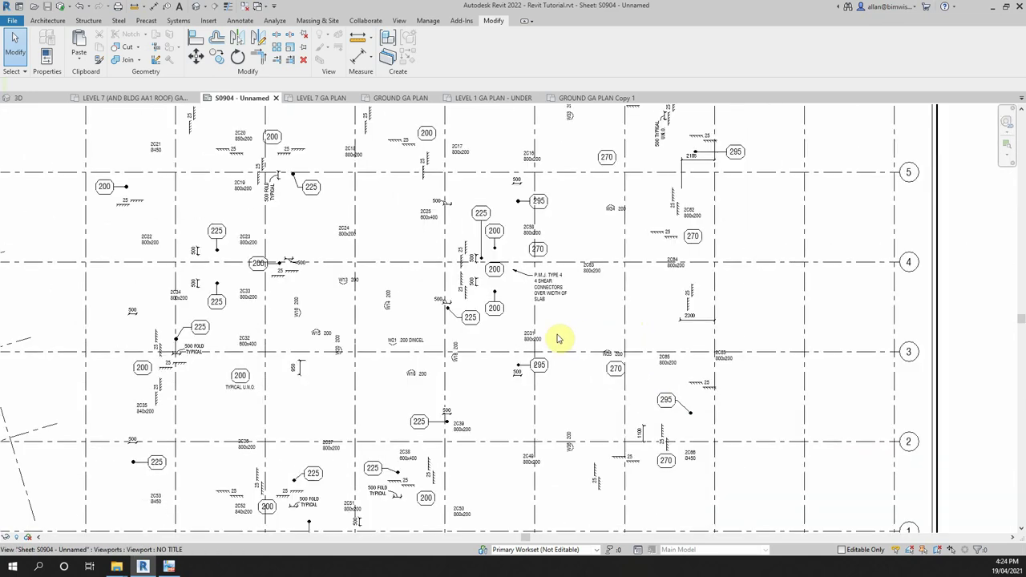
scroll(501, 311, down, 2)
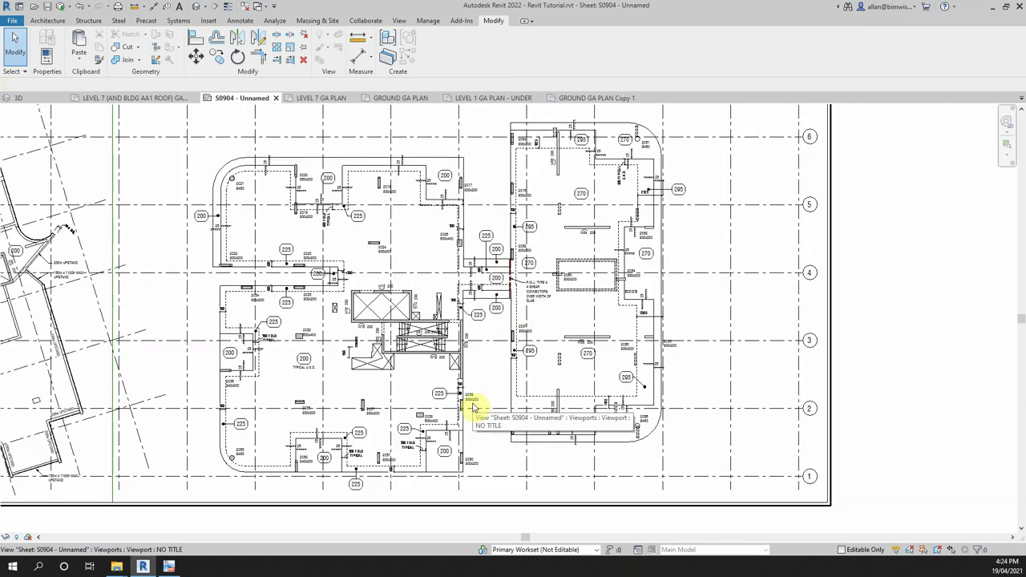